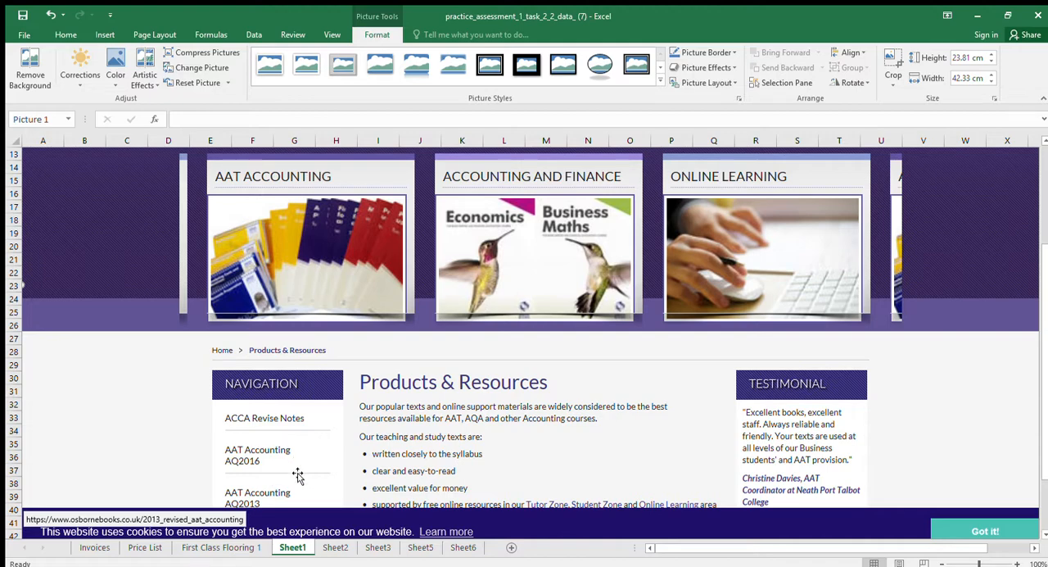
Examine the Osborne Books web page screenshots on Sheet1, Sheet2 and Sheet3 to locate the practice assessment Excel files
{"action": "scroll", "coordinate": [298, 475], "scroll_direction": "up", "scroll_amount": 3}
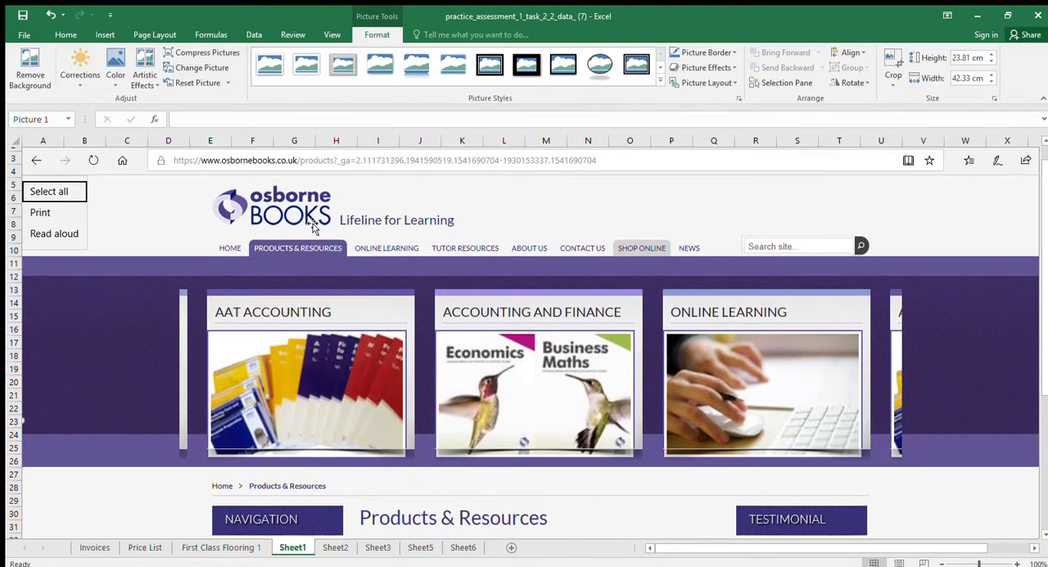
{"action": "scroll", "coordinate": [314, 228], "scroll_direction": "up", "scroll_amount": 1}
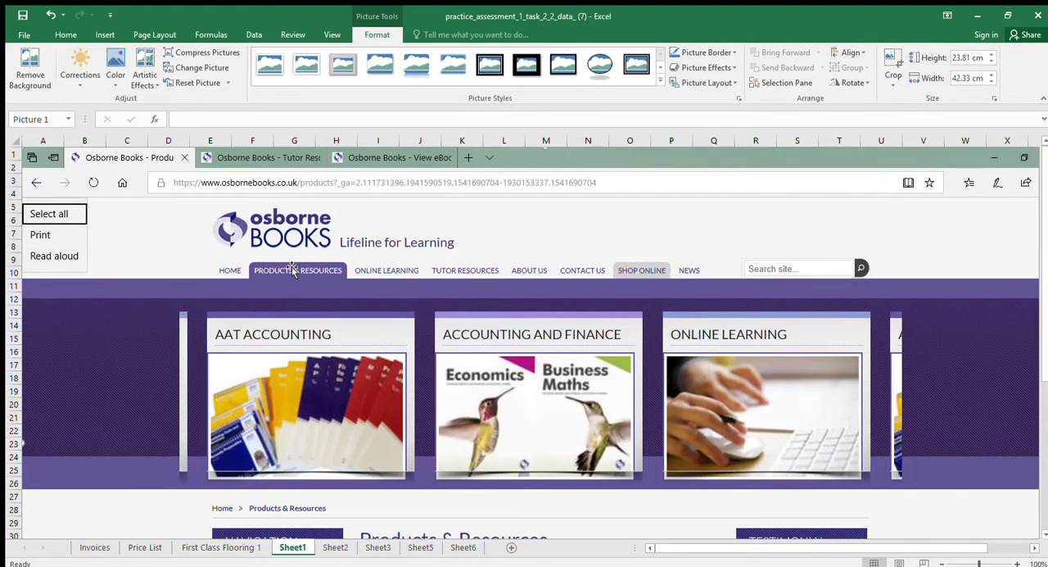
{"action": "scroll", "coordinate": [293, 269], "scroll_direction": "down", "scroll_amount": 5}
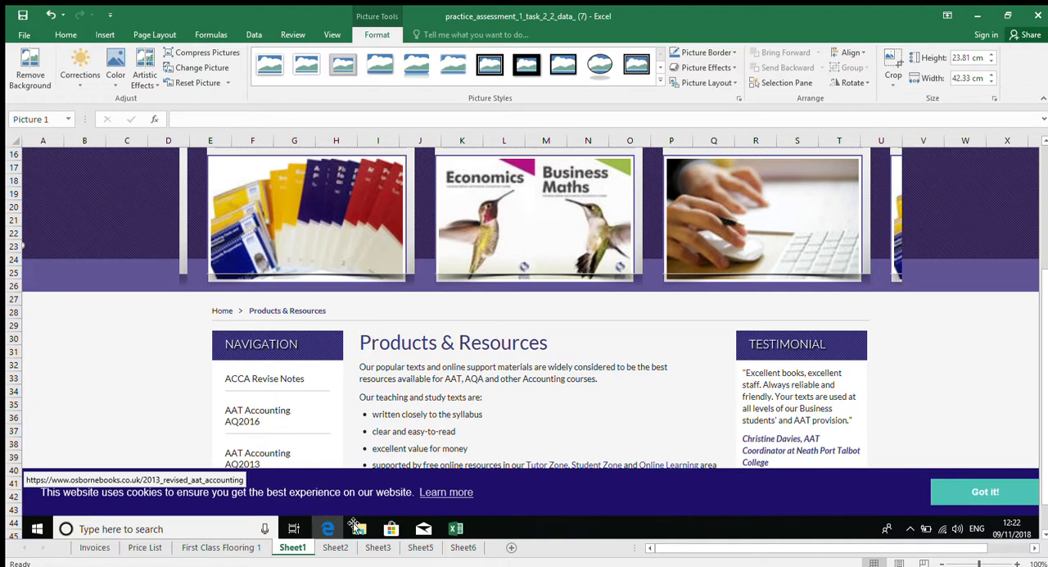
{"action": "left_click", "coordinate": [335, 547]}
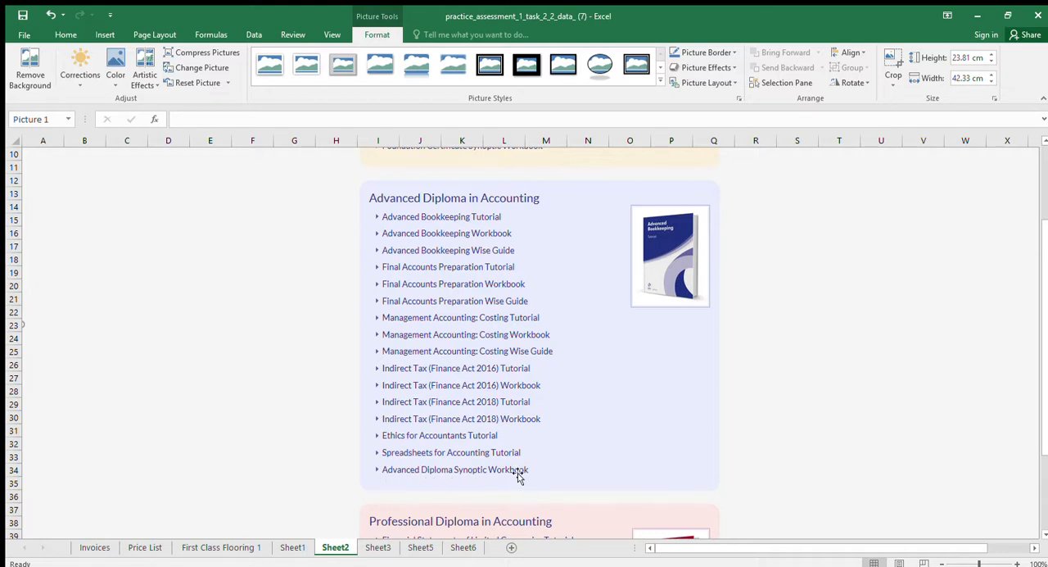
{"action": "left_click", "coordinate": [380, 547]}
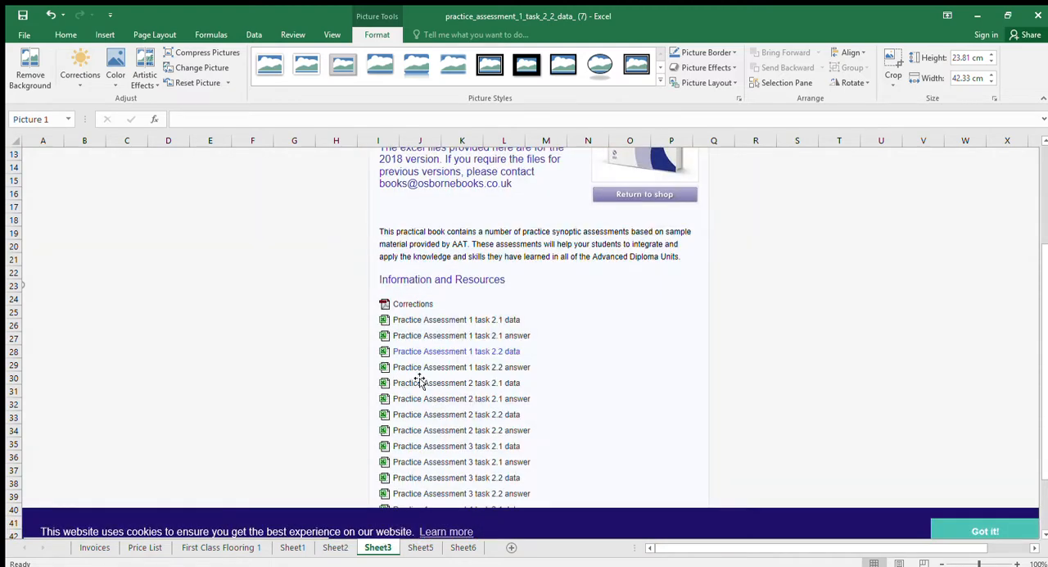
{"action": "scroll", "coordinate": [376, 295], "scroll_direction": "up", "scroll_amount": 4}
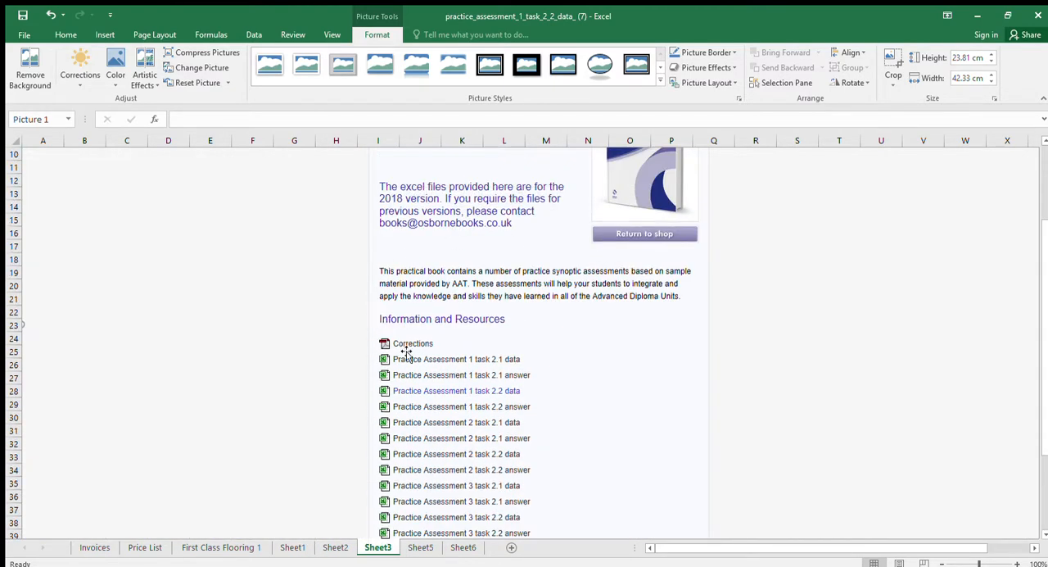
{"action": "scroll", "coordinate": [664, 213], "scroll_direction": "up", "scroll_amount": 1}
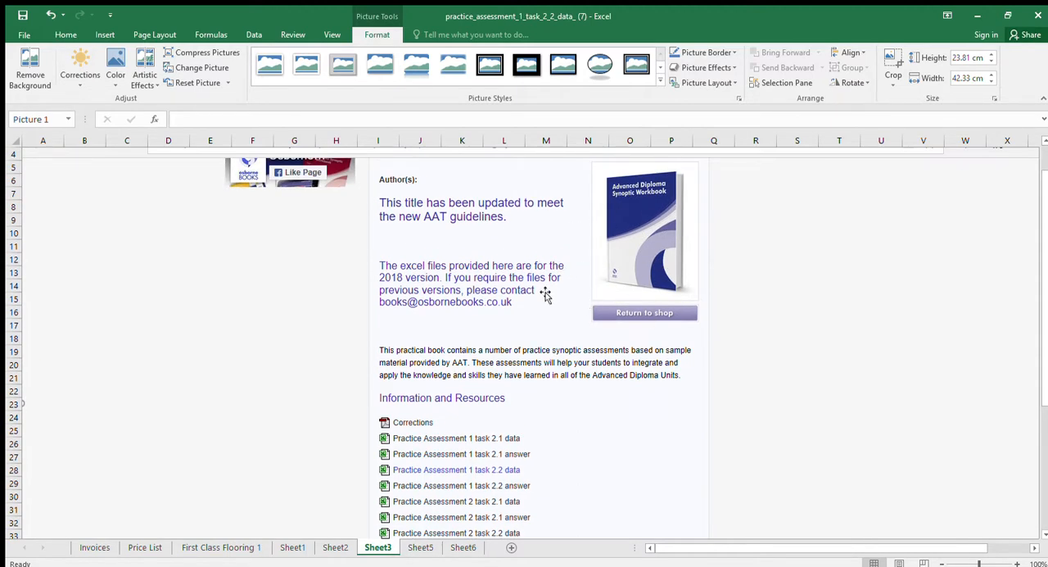
{"action": "scroll", "coordinate": [546, 364], "scroll_direction": "down", "scroll_amount": 1}
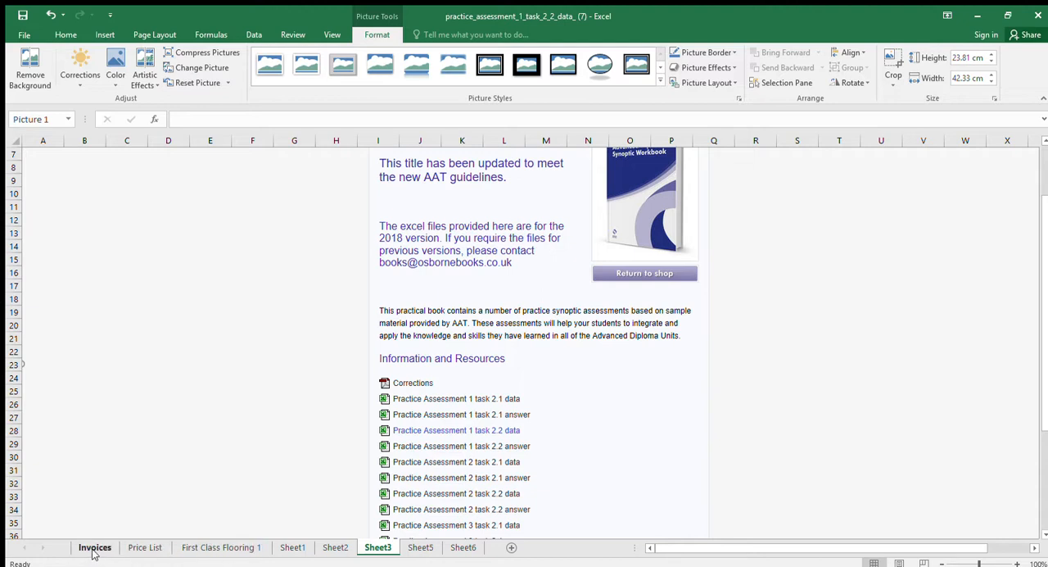
Open the Invoices sheet and select all whole data rows from row 5 down to row 259
{"action": "left_click", "coordinate": [95, 549]}
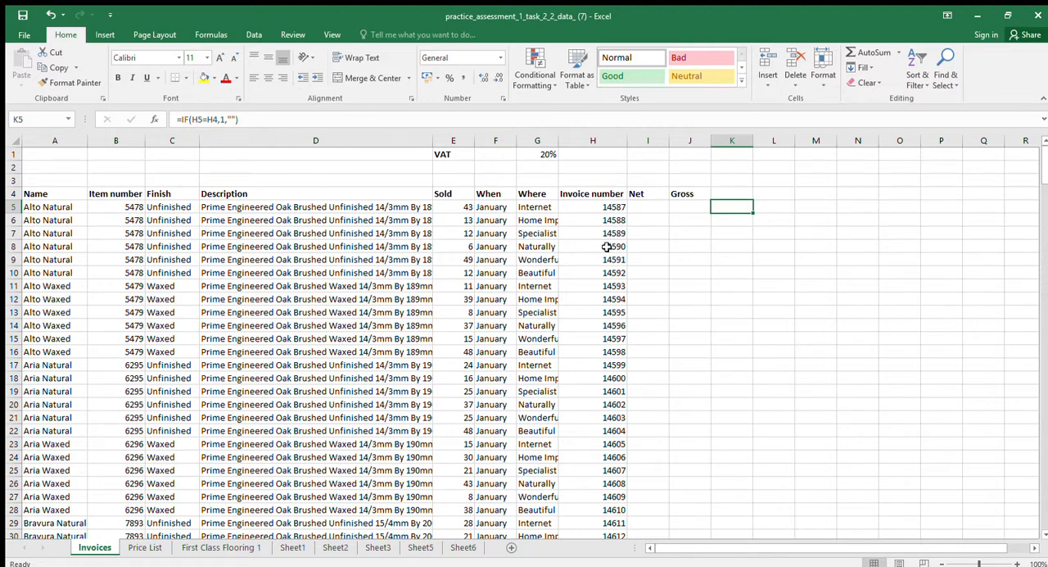
{"action": "left_click", "coordinate": [606, 210]}
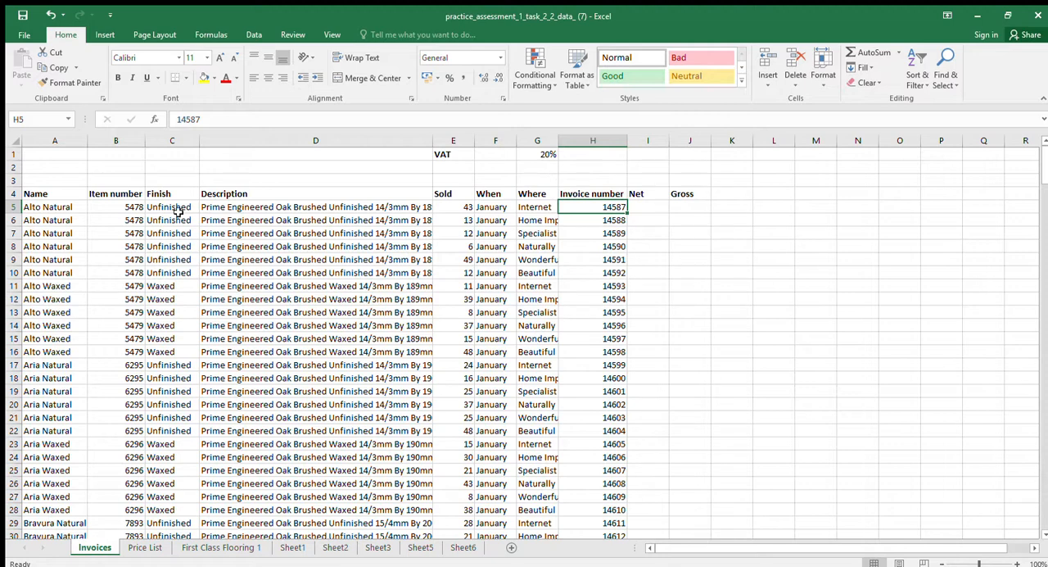
{"action": "left_click", "coordinate": [13, 206]}
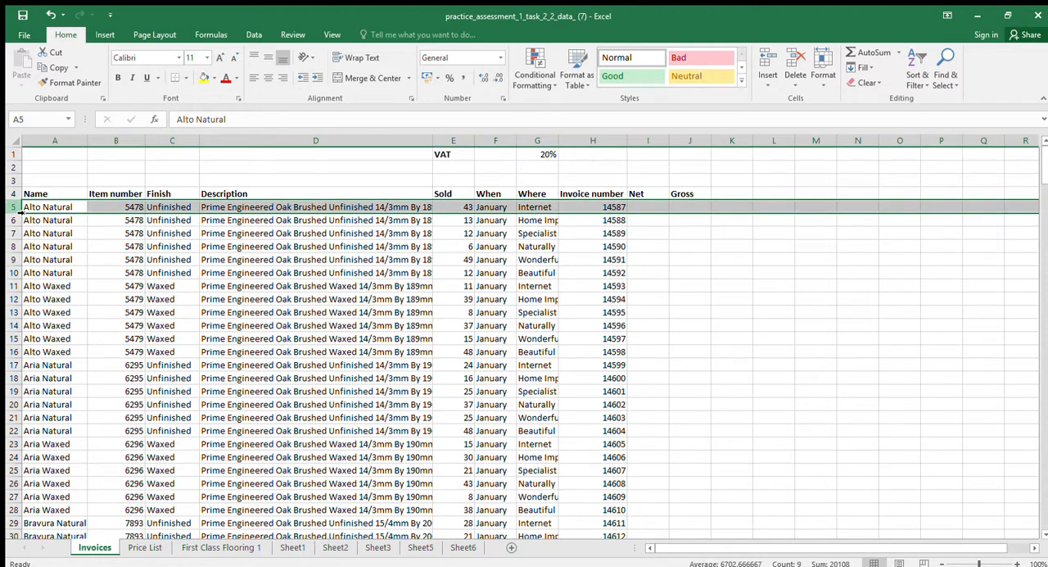
{"action": "key", "text": "End"}
{"action": "key", "text": "shift+Down"}
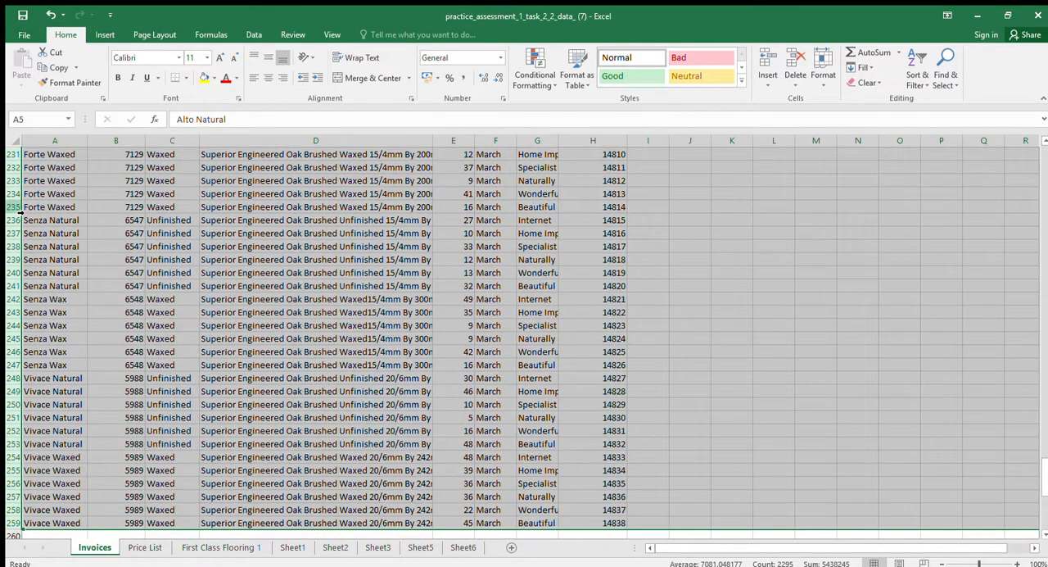
{"action": "key", "text": "ctrl+Home"}
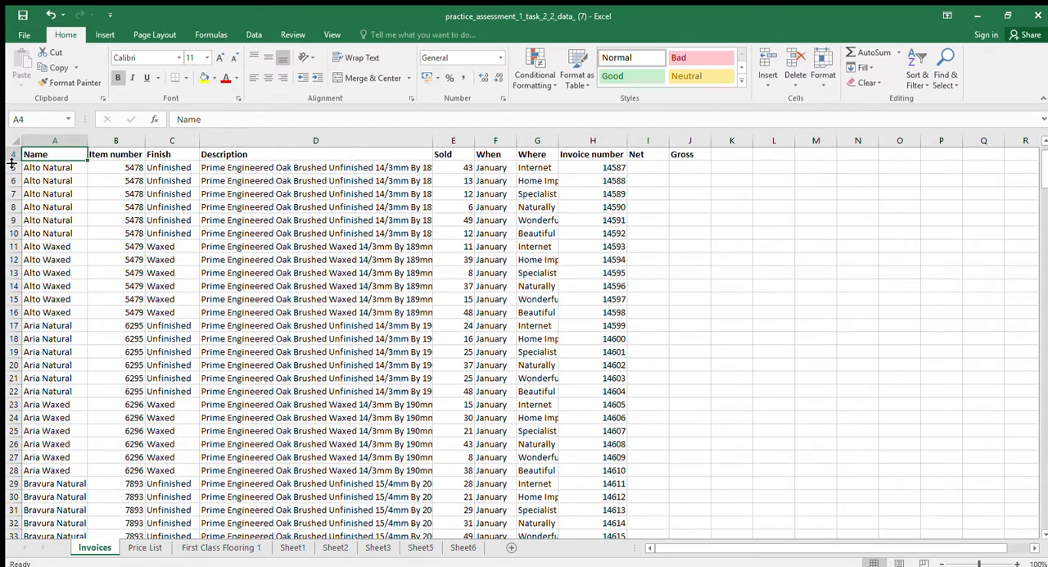
Select only the populated invoice cells A5:H259, leaving out the heading row and the empty columns
{"action": "left_click", "coordinate": [12, 168]}
{"action": "left_click", "coordinate": [29, 167]}
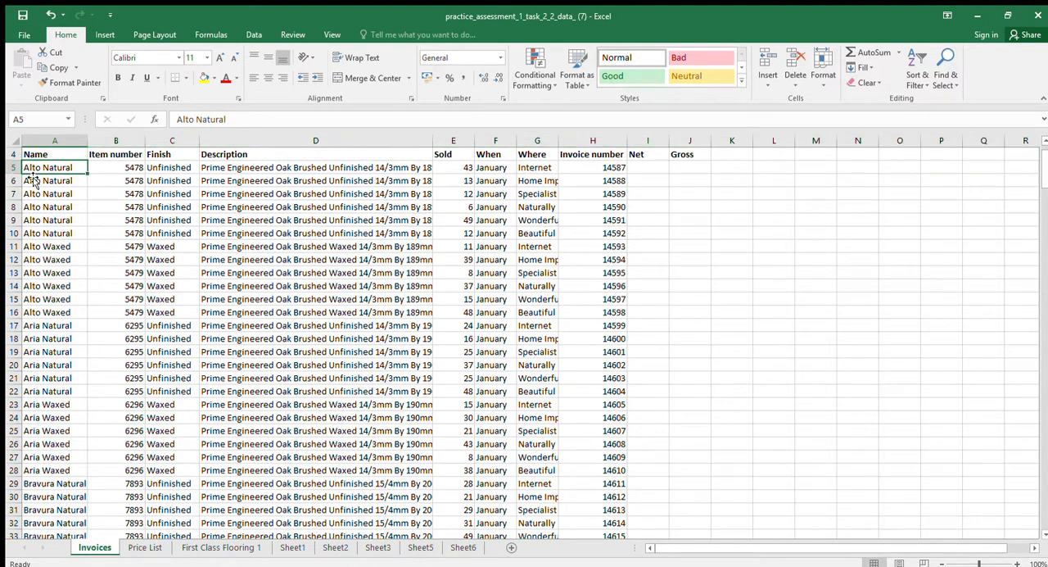
{"action": "key", "text": "shift+Right"}
{"action": "key", "text": "shift+Right"}
{"action": "key", "text": "shift+Right"}
{"action": "key", "text": "shift+Right"}
{"action": "key", "text": "shift+Right"}
{"action": "key", "text": "shift+Right"}
{"action": "key", "text": "shift+Right"}
{"action": "key", "text": "shift+Right"}
{"action": "key", "text": "shift+Right"}
{"action": "key", "text": "shift+Left"}
{"action": "key", "text": "shift+Left"}
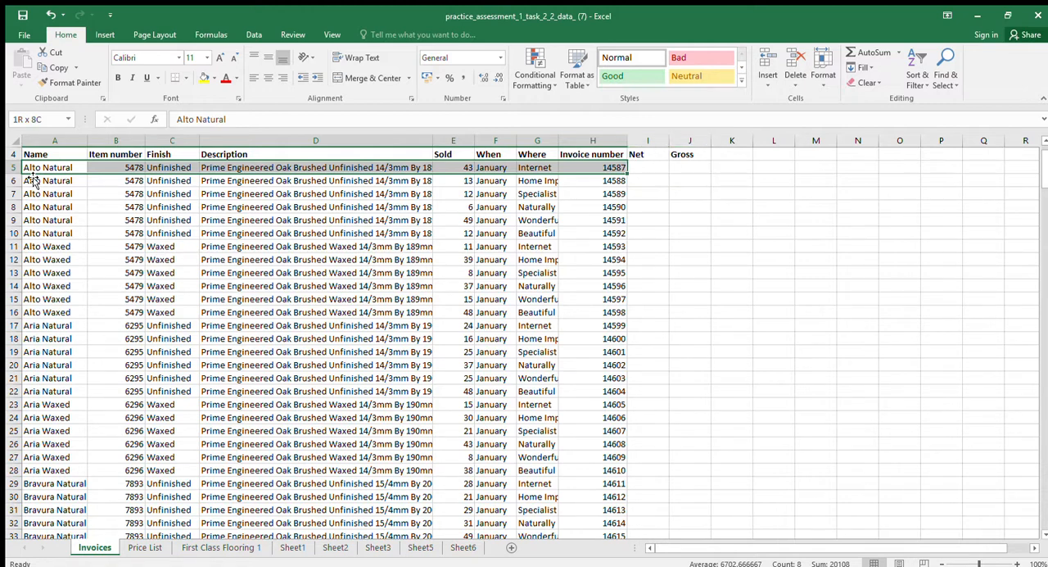
{"action": "key", "text": "End"}
{"action": "key", "text": "shift+Down"}
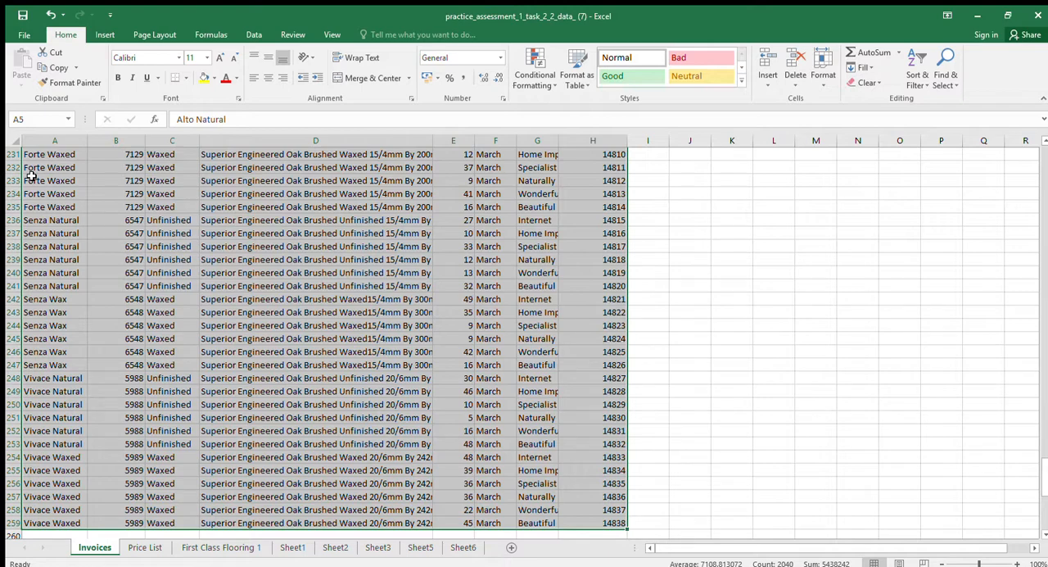
Remove the duplicate records from the invoice data range A5:H259
{"action": "left_click", "coordinate": [31, 172]}
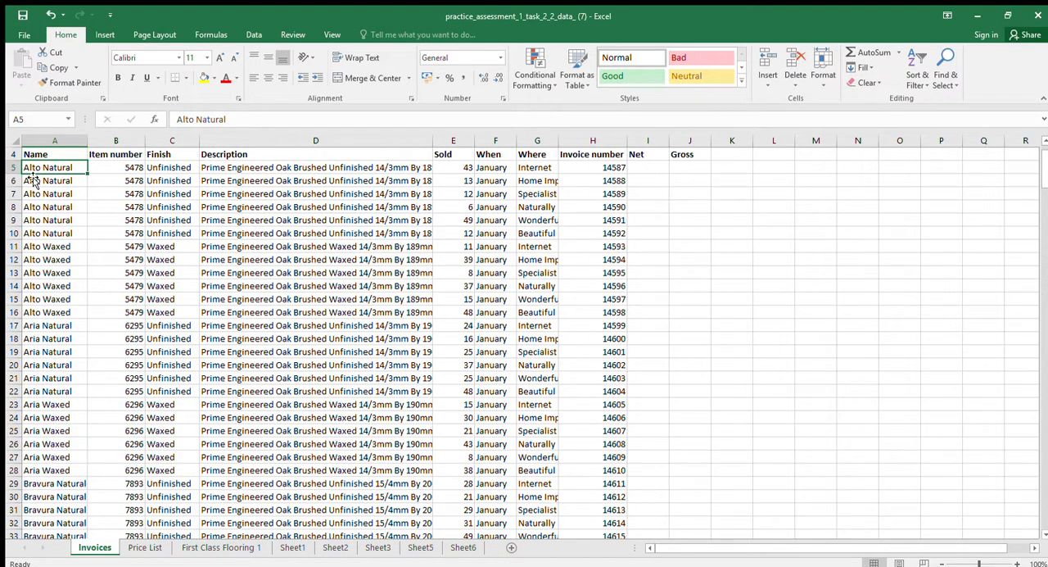
{"action": "key", "text": "End"}
{"action": "key", "text": "shift+Right"}
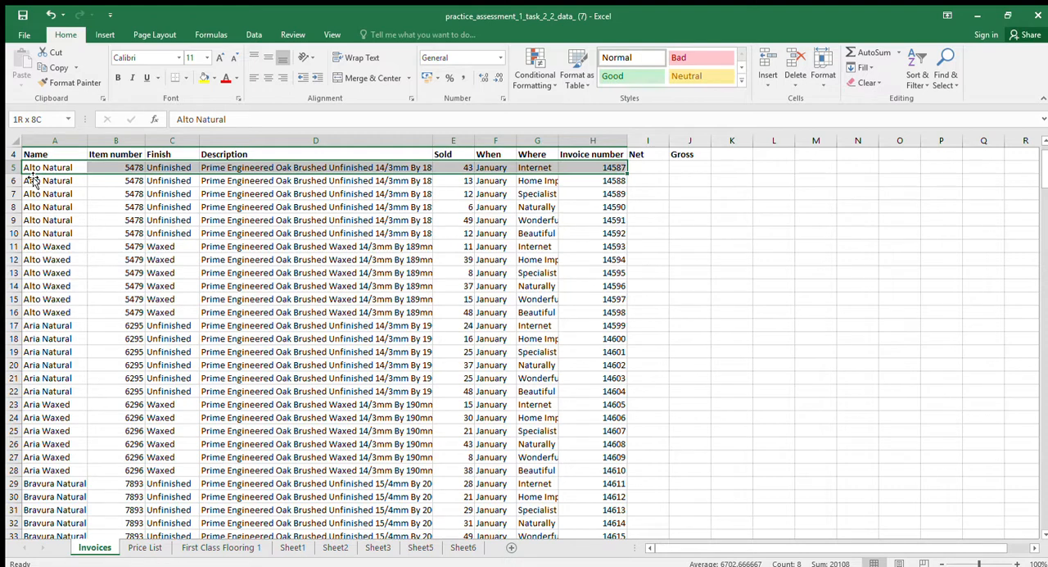
{"action": "key", "text": "End"}
{"action": "key", "text": "shift+Down"}
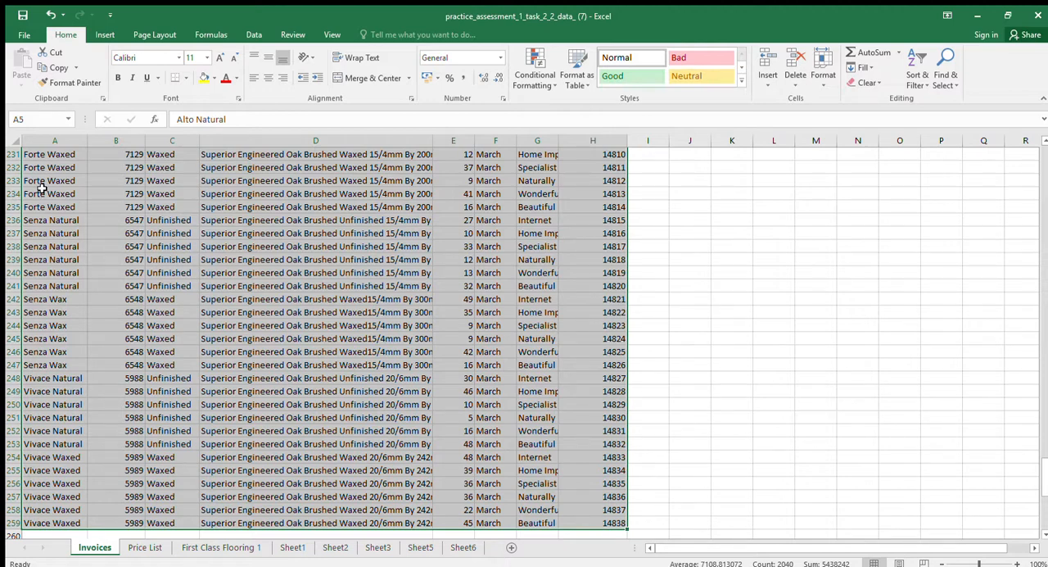
{"action": "left_click", "coordinate": [253, 35]}
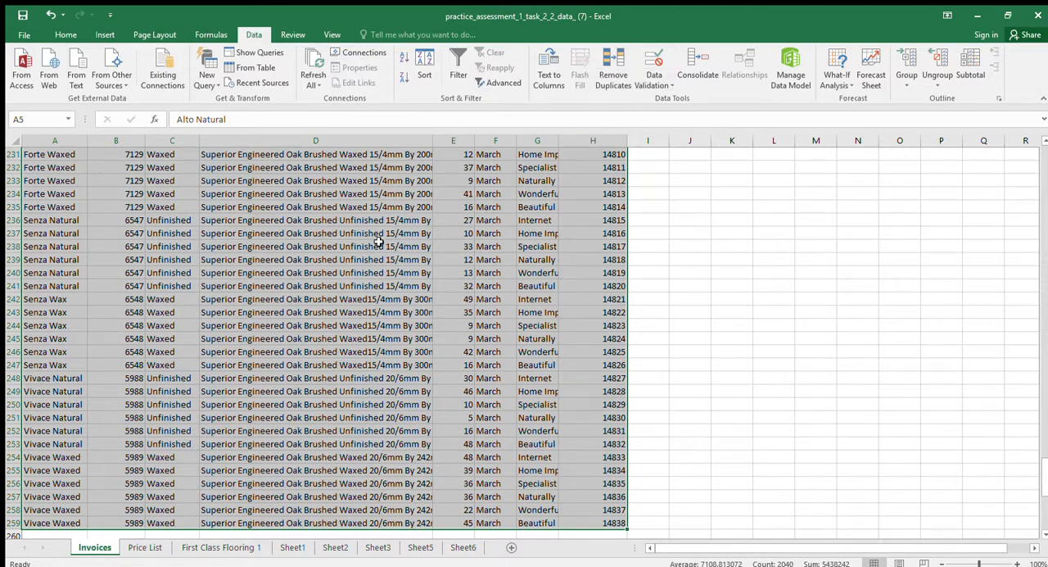
{"action": "left_click", "coordinate": [612, 74]}
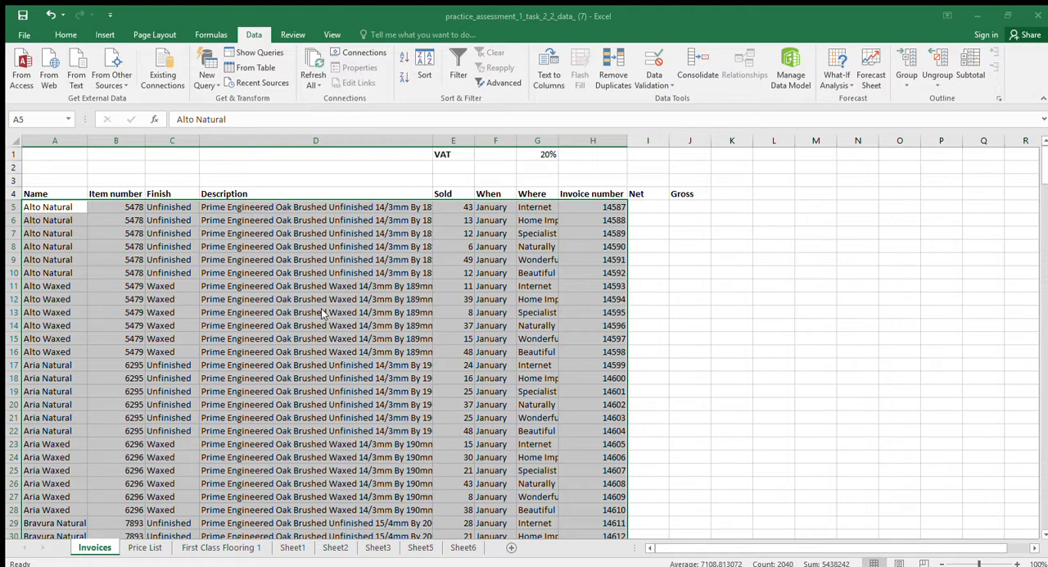
{"action": "left_click", "coordinate": [483, 332]}
Enter 3 in cell H1 to record the number of duplicates removed
{"action": "left_click", "coordinate": [597, 153]}
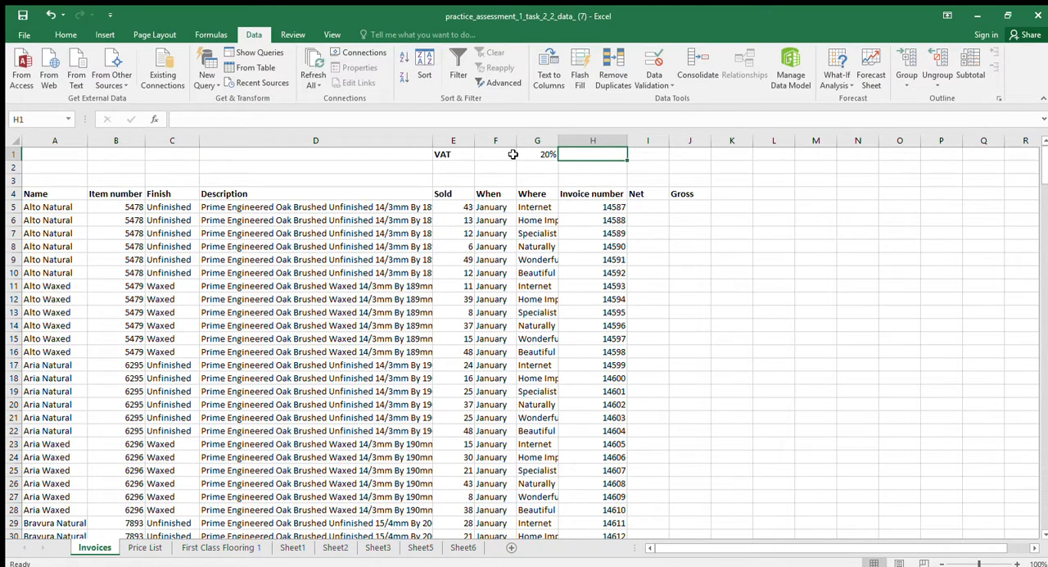
{"action": "type", "text": "3"}
{"action": "key", "text": "Return"}
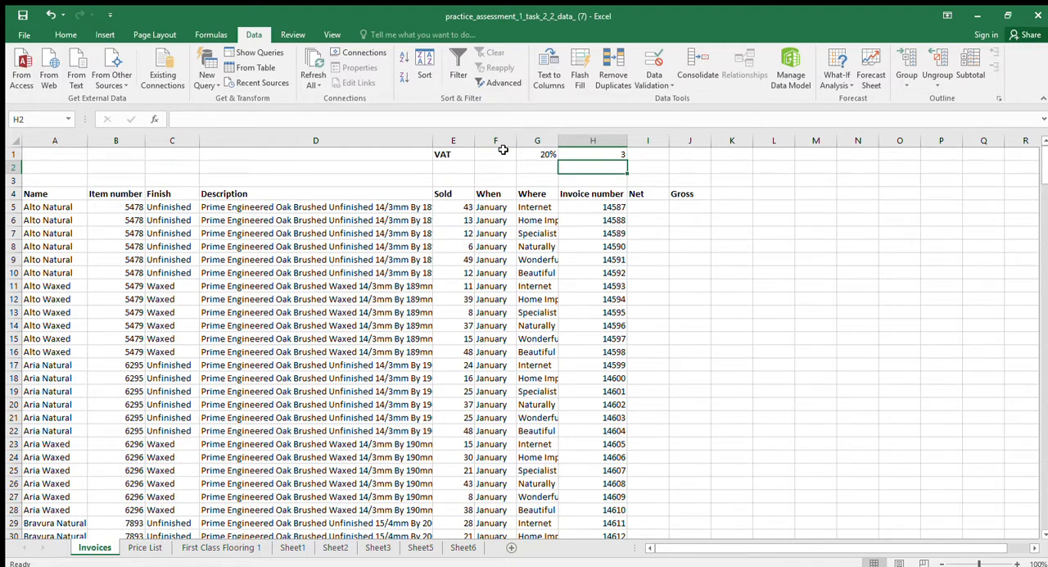
{"action": "key", "text": "Up"}
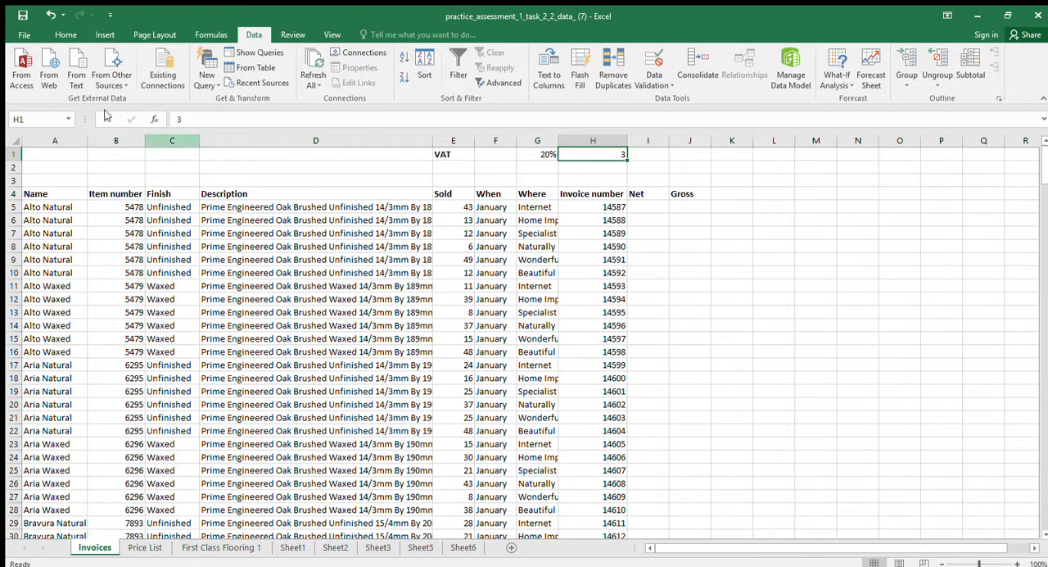
Undo the recent changes step by step, back to the point where column K holds the =IF(H5=H4,1,0) duplicate-check formulas
{"action": "left_click", "coordinate": [50, 15]}
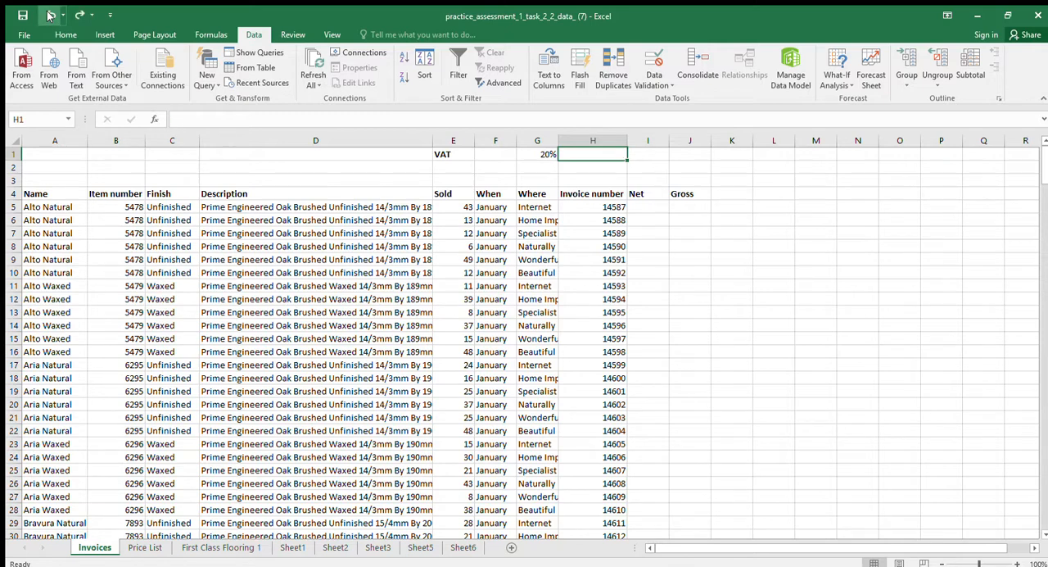
{"action": "left_click", "coordinate": [50, 15]}
{"action": "left_click", "coordinate": [50, 15]}
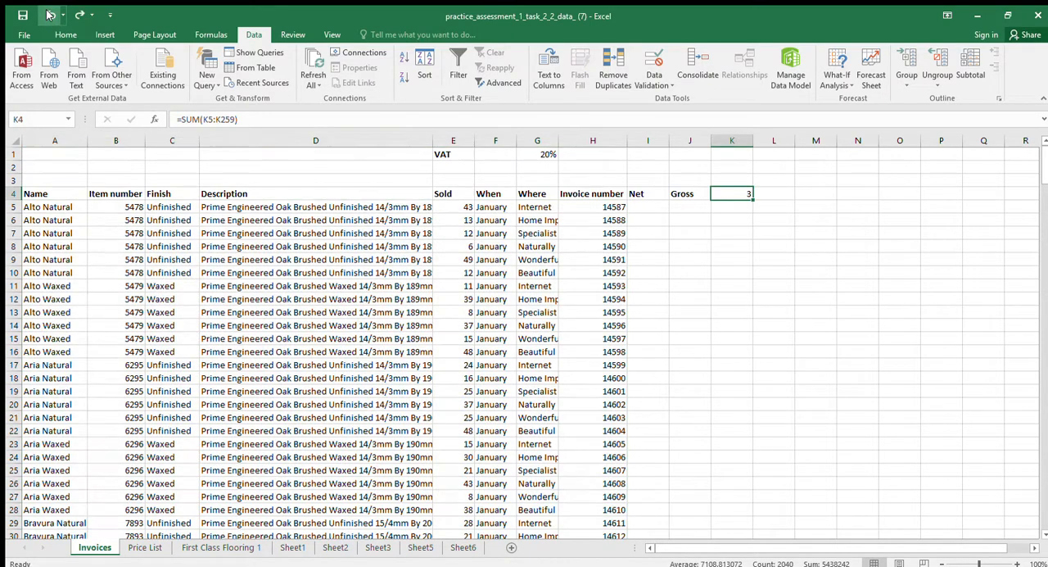
{"action": "left_click", "coordinate": [50, 15]}
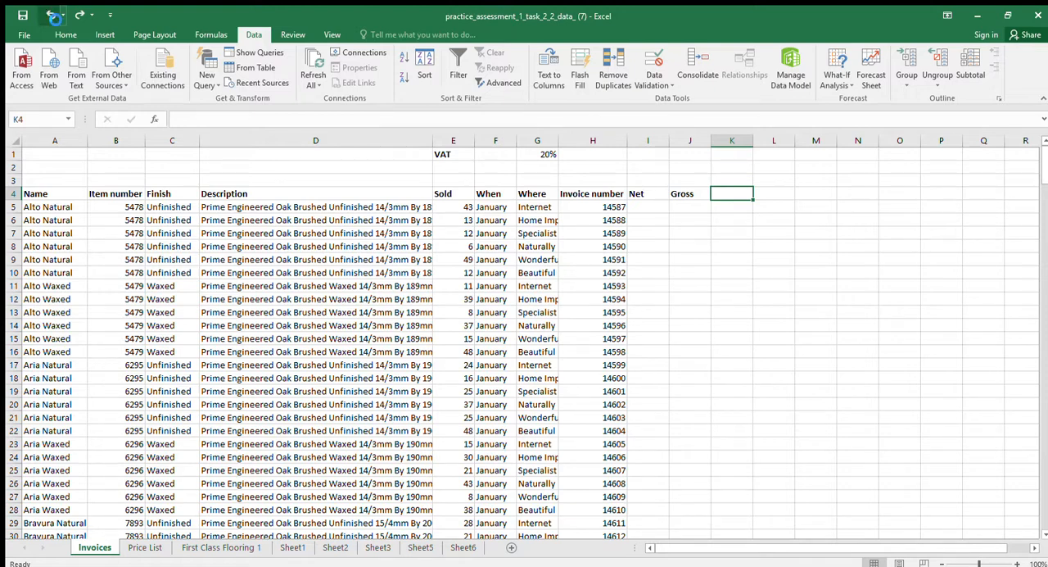
{"action": "left_click", "coordinate": [50, 14]}
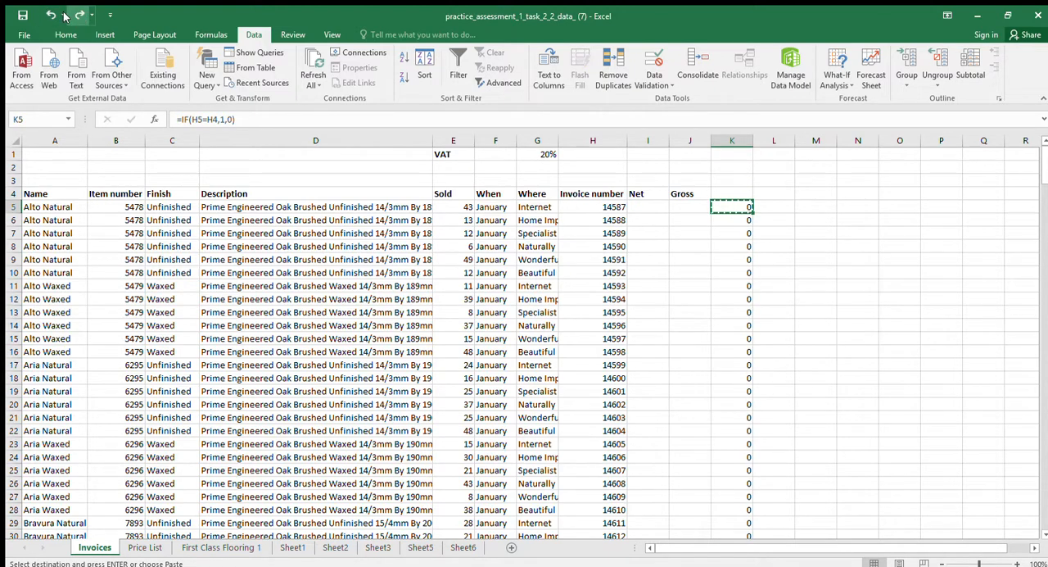
{"action": "left_click", "coordinate": [48, 15]}
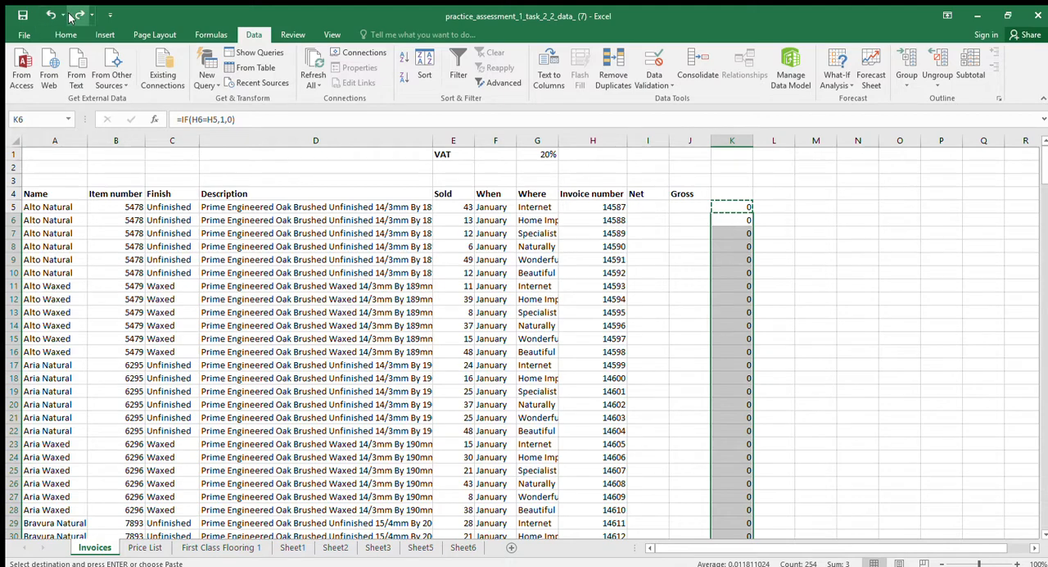
{"action": "left_click", "coordinate": [47, 15]}
{"action": "left_click", "coordinate": [45, 15]}
{"action": "left_click", "coordinate": [45, 15]}
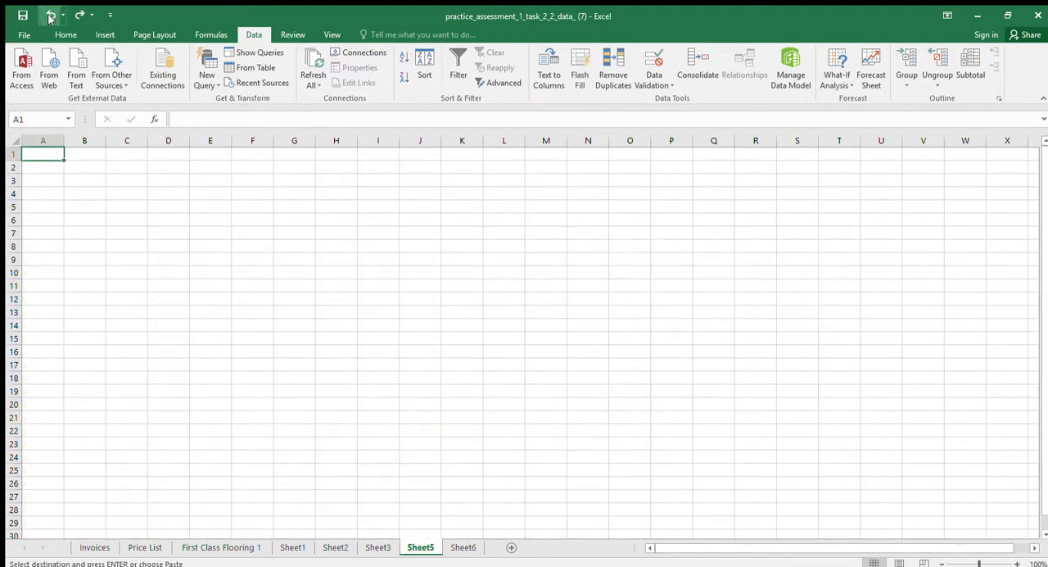
{"action": "left_click", "coordinate": [49, 15]}
Examine the duplicate-check formulas in column K of the Invoices sheet for rows flagged with 1
{"action": "left_click", "coordinate": [89, 551]}
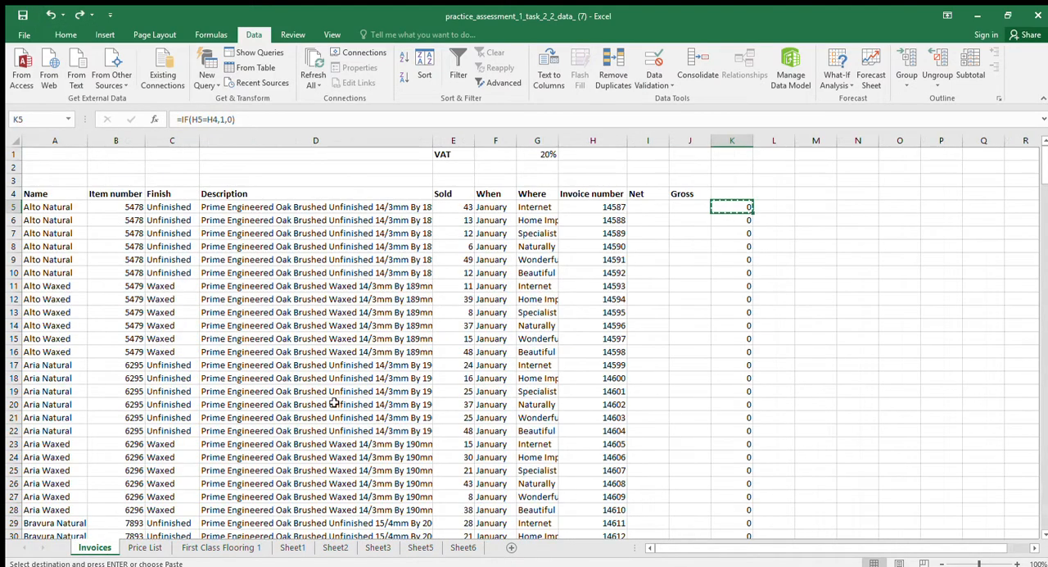
{"action": "left_click", "coordinate": [736, 140]}
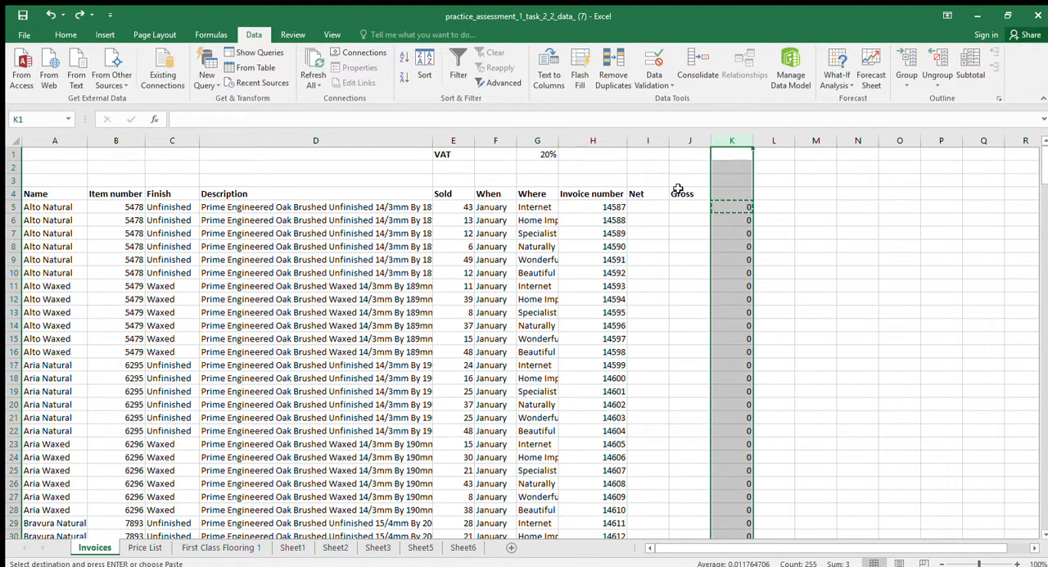
{"action": "left_click", "coordinate": [732, 206]}
{"action": "scroll", "coordinate": [770, 262], "scroll_direction": "down", "scroll_amount": 10}
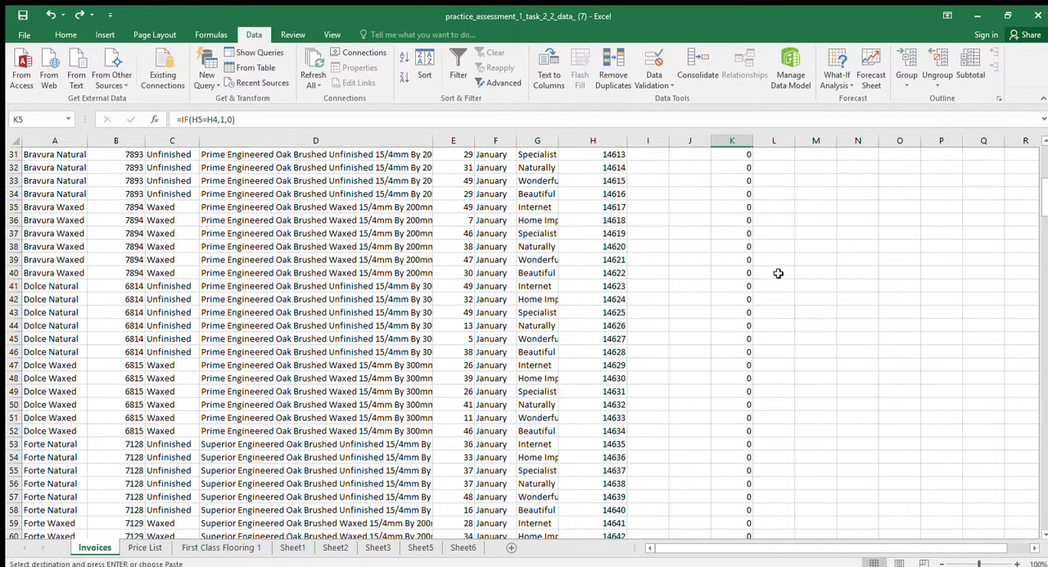
{"action": "scroll", "coordinate": [778, 273], "scroll_direction": "down", "scroll_amount": 20}
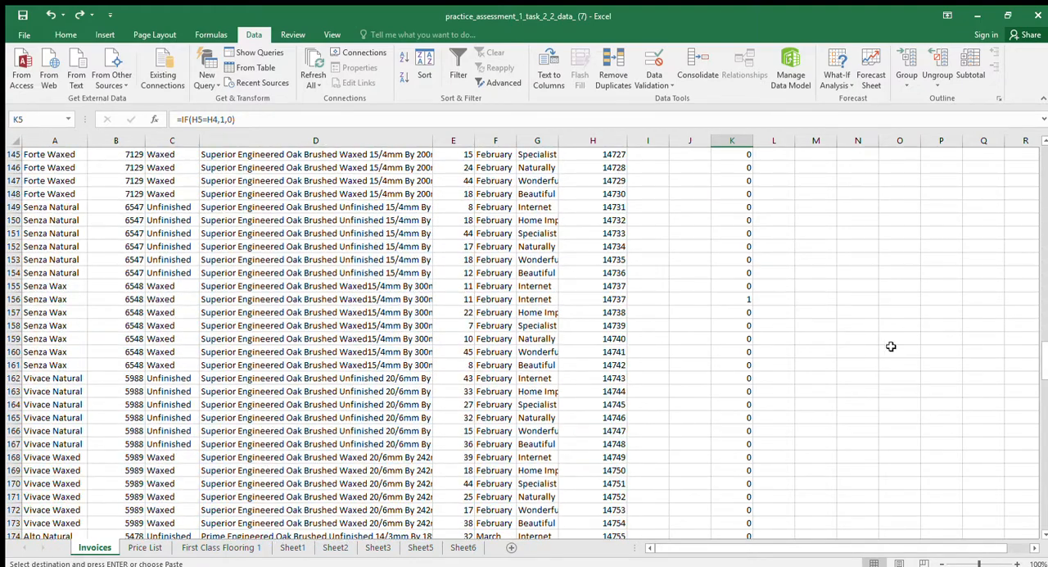
{"action": "scroll", "coordinate": [845, 322], "scroll_direction": "up", "scroll_amount": 3}
Redo the undone picture insertion on Sheet5 and return to the Invoices sheet
{"action": "left_click", "coordinate": [79, 16]}
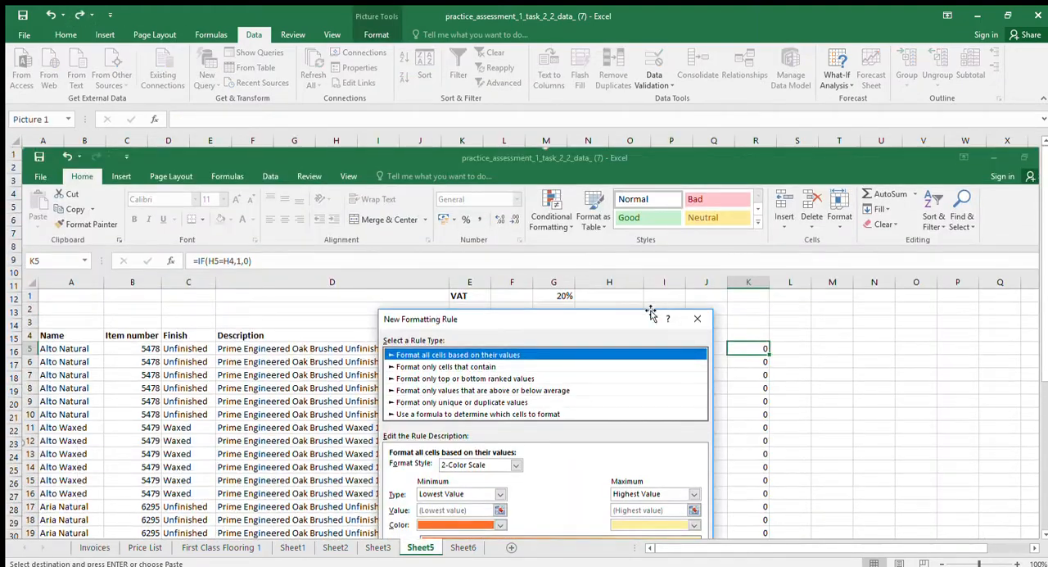
{"action": "left_click", "coordinate": [100, 547]}
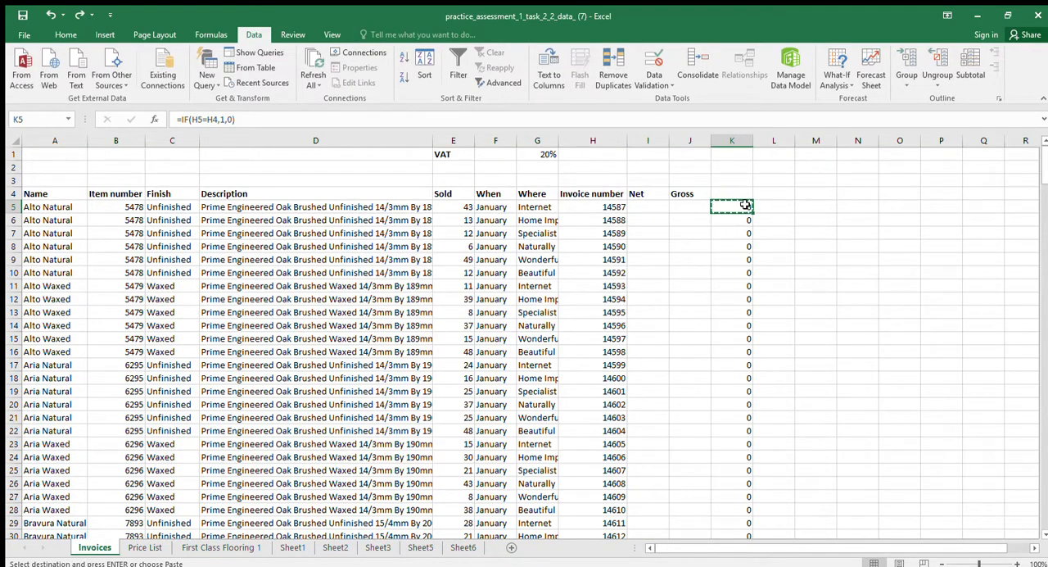
Clear the duplicate-check formulas from cells K5:K259 on the Invoices sheet
{"action": "left_click", "coordinate": [758, 259]}
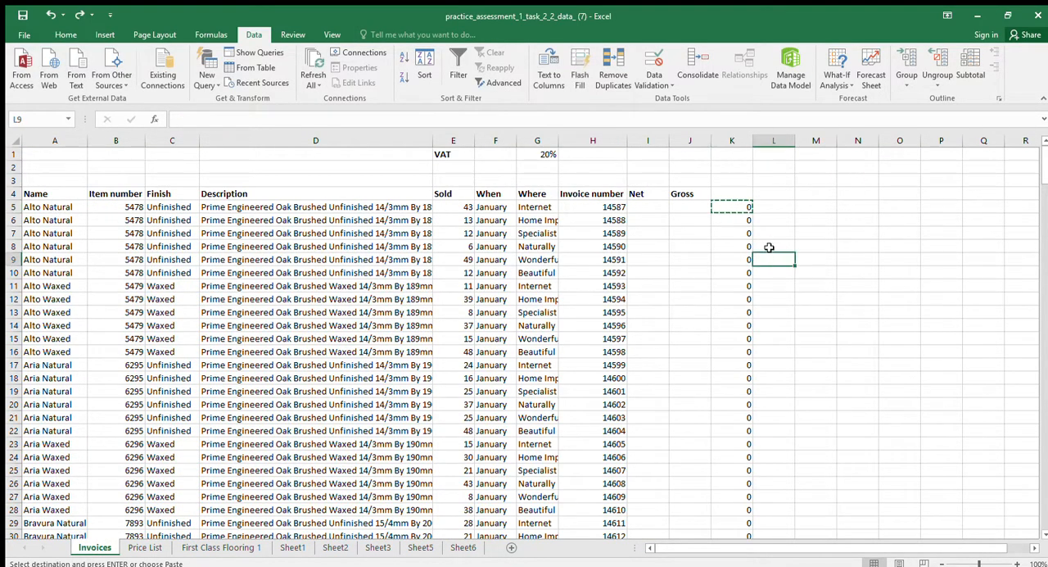
{"action": "left_click", "coordinate": [739, 206]}
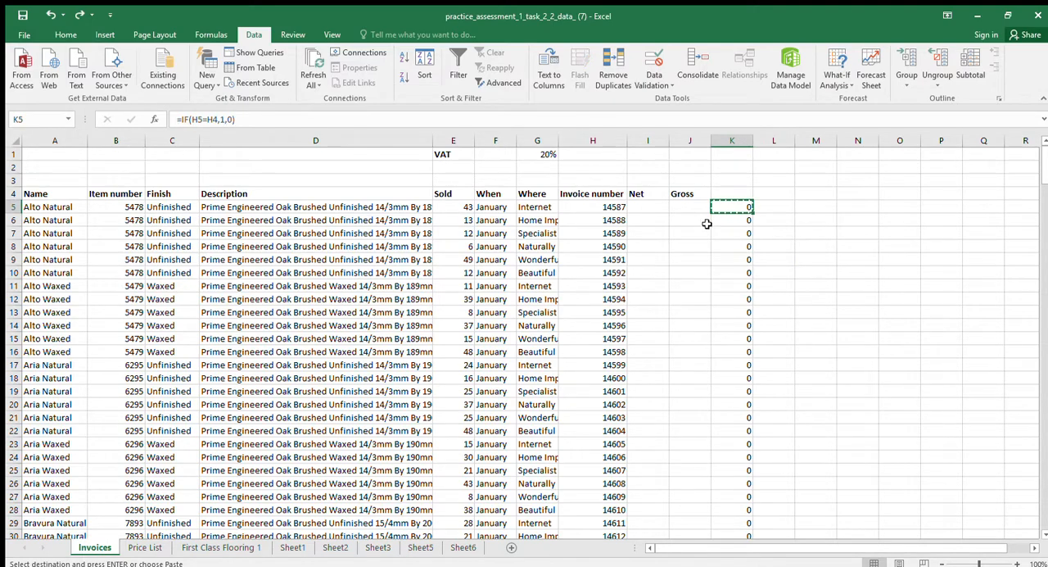
{"action": "key", "text": "ctrl+shift+Down"}
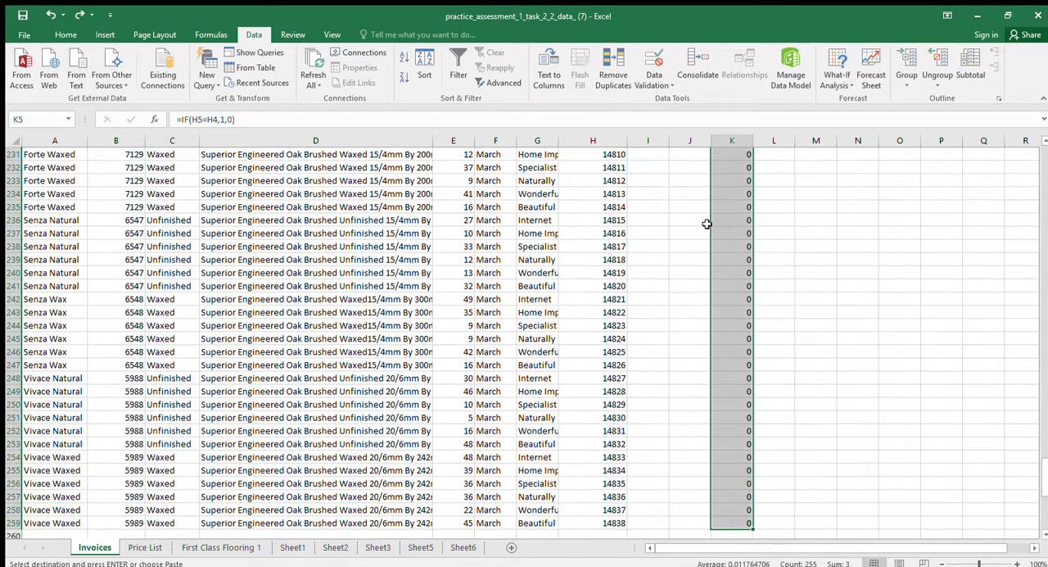
{"action": "key", "text": "Delete"}
{"action": "key", "text": "Up"}
{"action": "key", "text": "Down"}
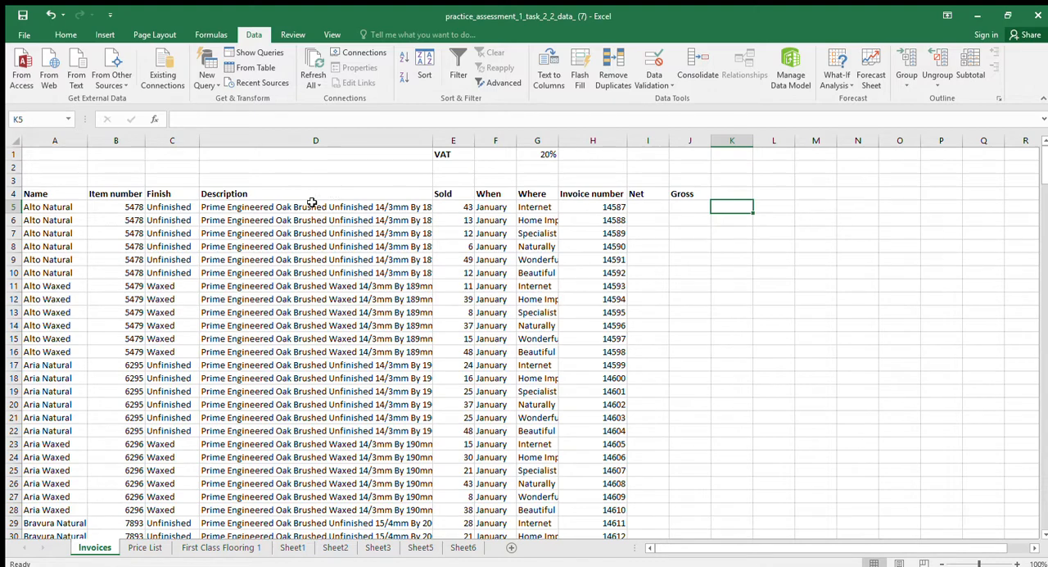
Remove the duplicates from invoice rows 5 to 259, and undo that removal
{"action": "left_click", "coordinate": [14, 207]}
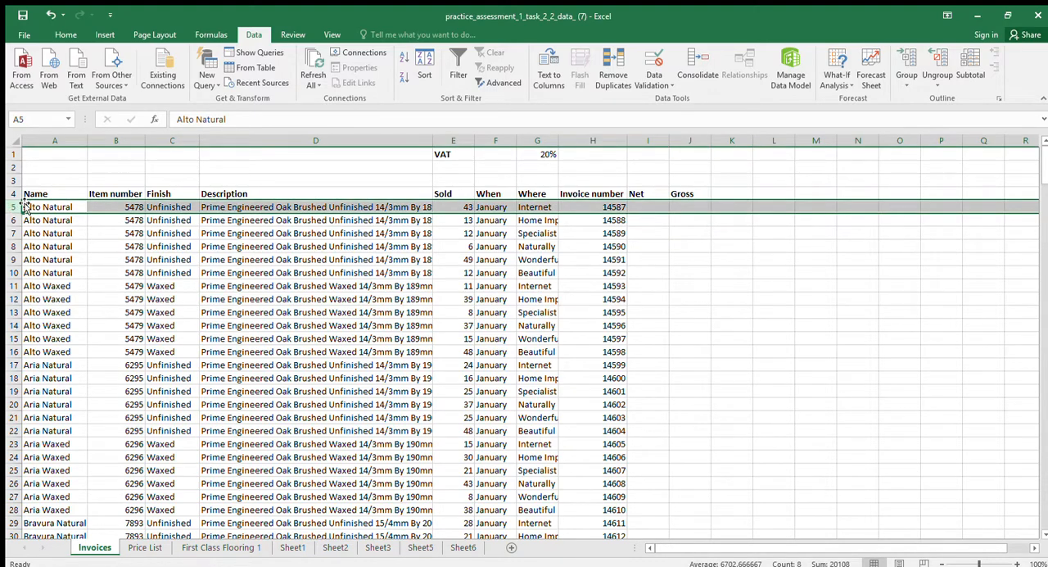
{"action": "key", "text": "ctrl+shift+Down"}
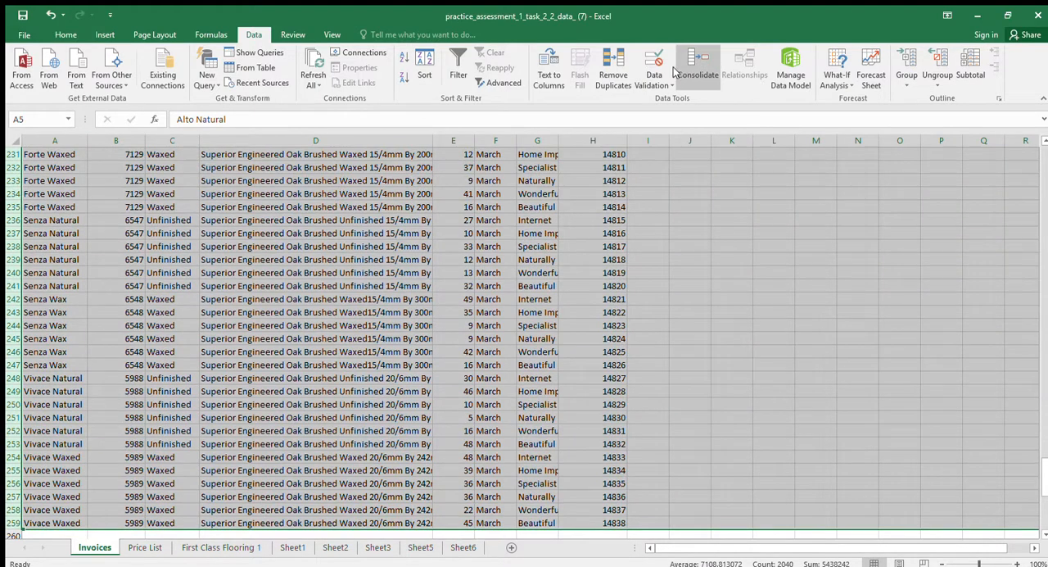
{"action": "left_click", "coordinate": [620, 65]}
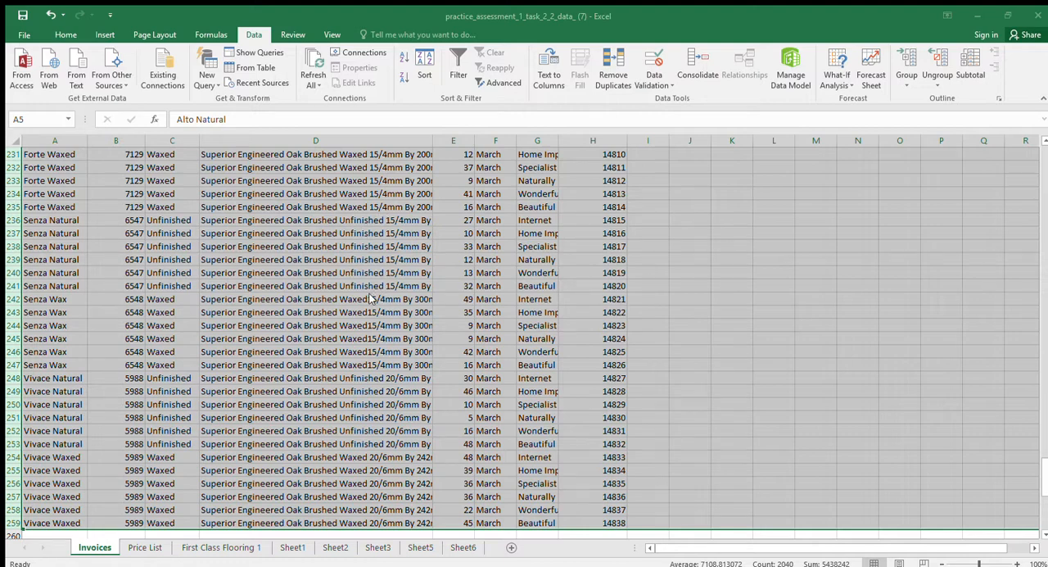
{"action": "left_click", "coordinate": [490, 330]}
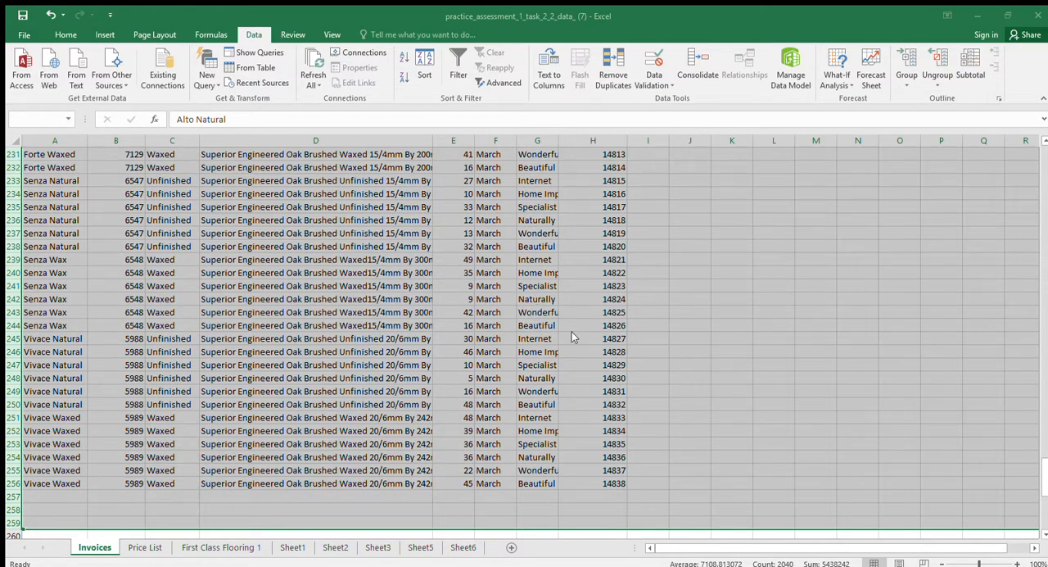
{"action": "left_click", "coordinate": [50, 15]}
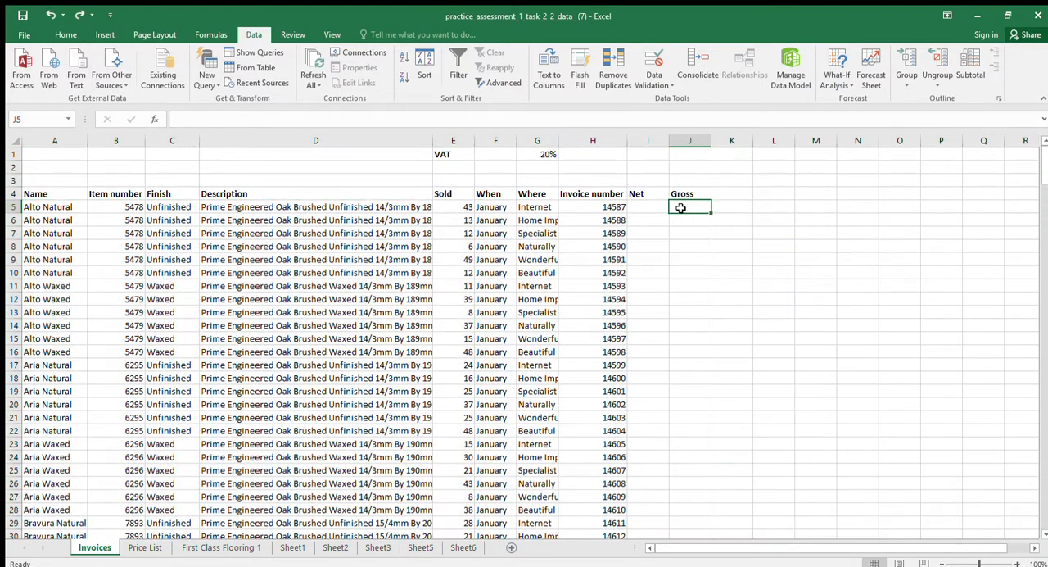
Enter the formula =IF(H5=H4,1,"") in cell K5 to flag a repeated invoice number with 1 and otherwise leave it blank
{"action": "left_click", "coordinate": [682, 210]}
{"action": "left_click", "coordinate": [725, 211]}
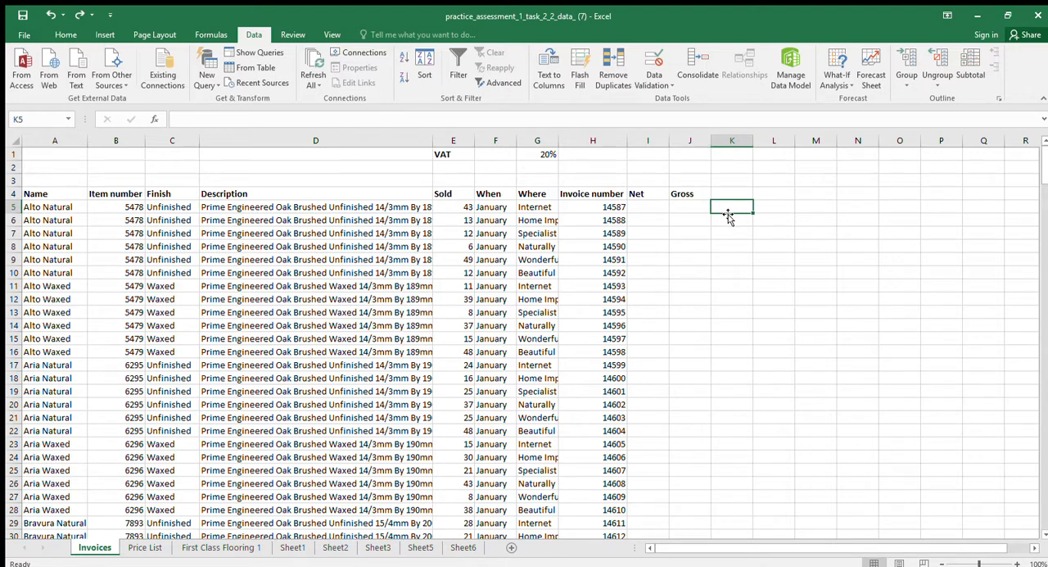
{"action": "type", "text": "="}
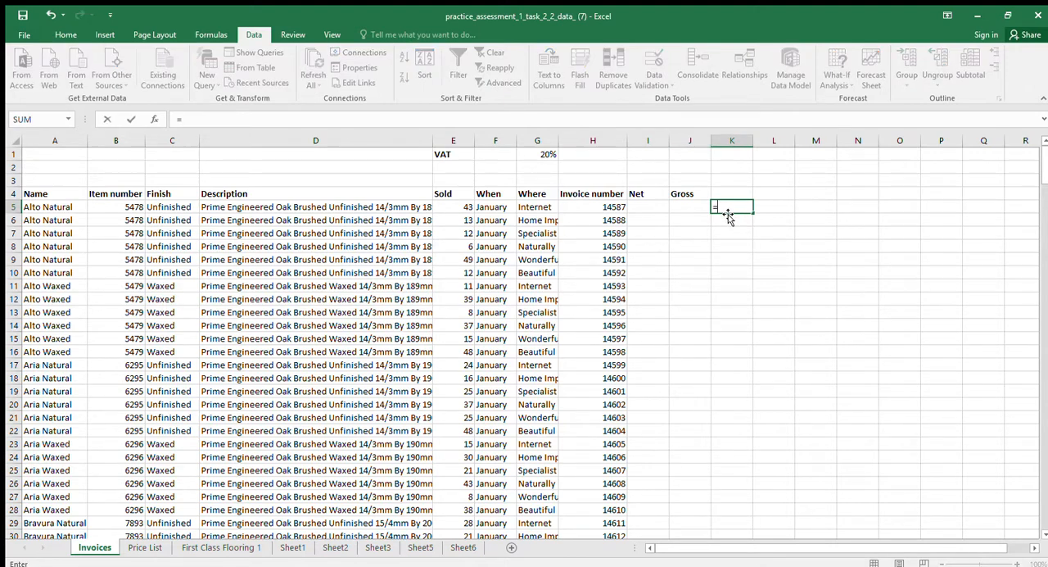
{"action": "type", "text": "if("}
{"action": "left_click", "coordinate": [606, 207]}
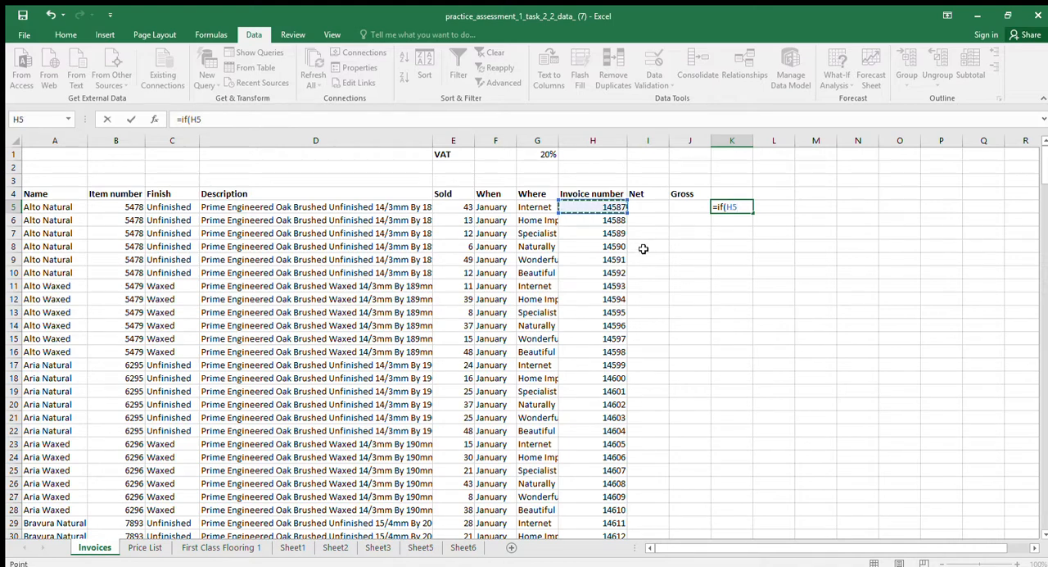
{"action": "type", "text": "="}
{"action": "left_click", "coordinate": [607, 194]}
{"action": "type", "text": ",4"}
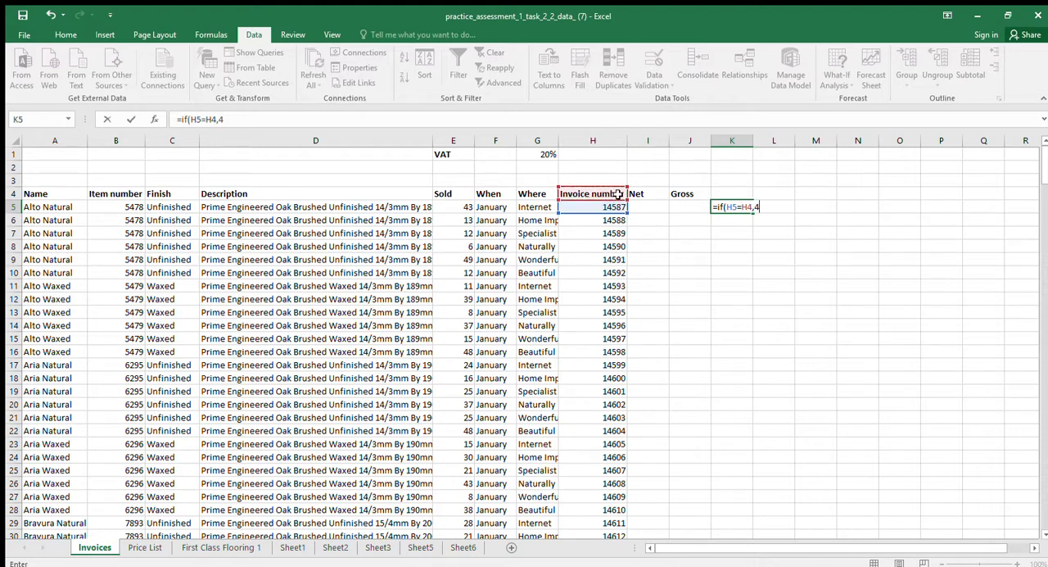
{"action": "key", "text": "BackSpace"}
{"action": "type", "text": "1,0"}
{"action": "key", "text": "BackSpace"}
{"action": "type", "text": "\"\""}
{"action": "key", "text": "Return"}
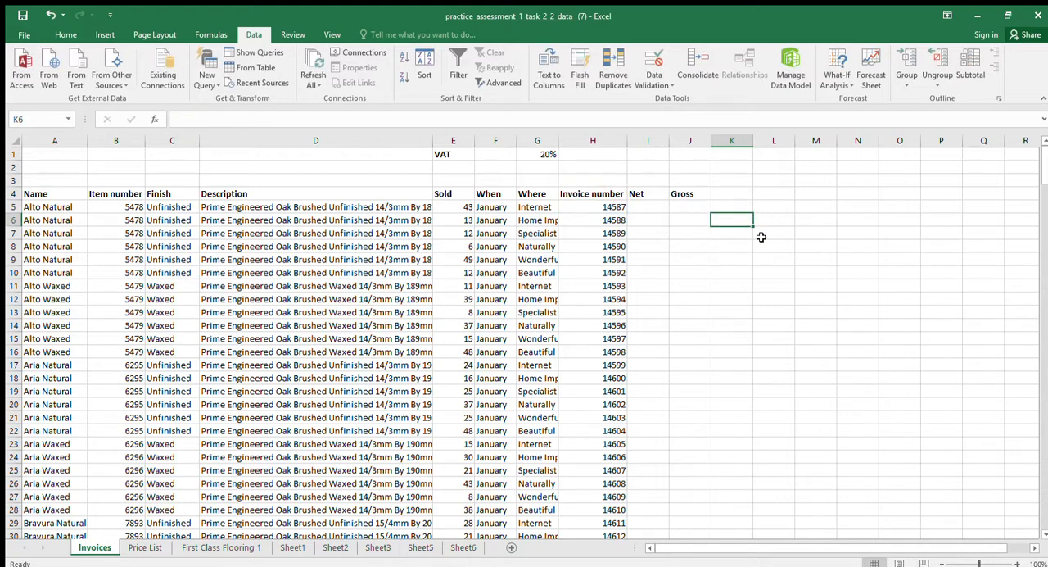
Start spelling out the IF syntax as text, with "=" in cell L5 and "if(" in cell M5
{"action": "key", "text": "Up"}
{"action": "key", "text": "Right"}
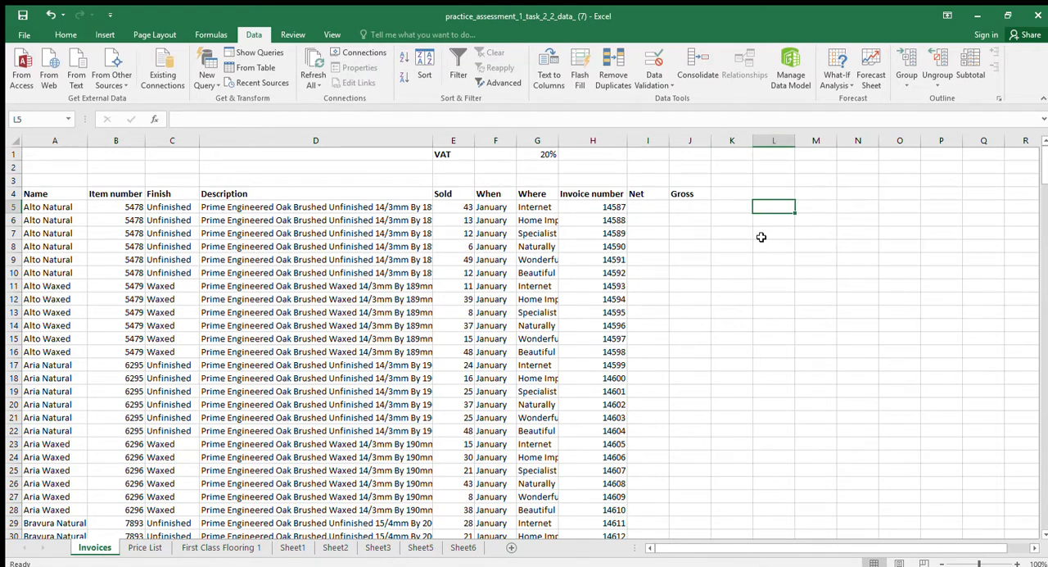
{"action": "type", "text": "=M5"}
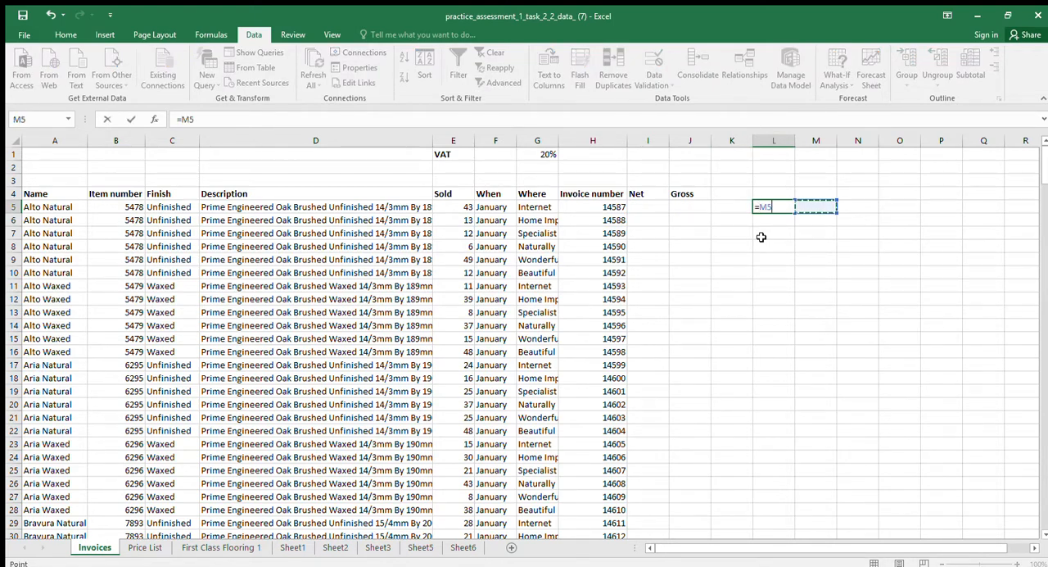
{"action": "key", "text": "BackSpace"}
{"action": "key", "text": "BackSpace"}
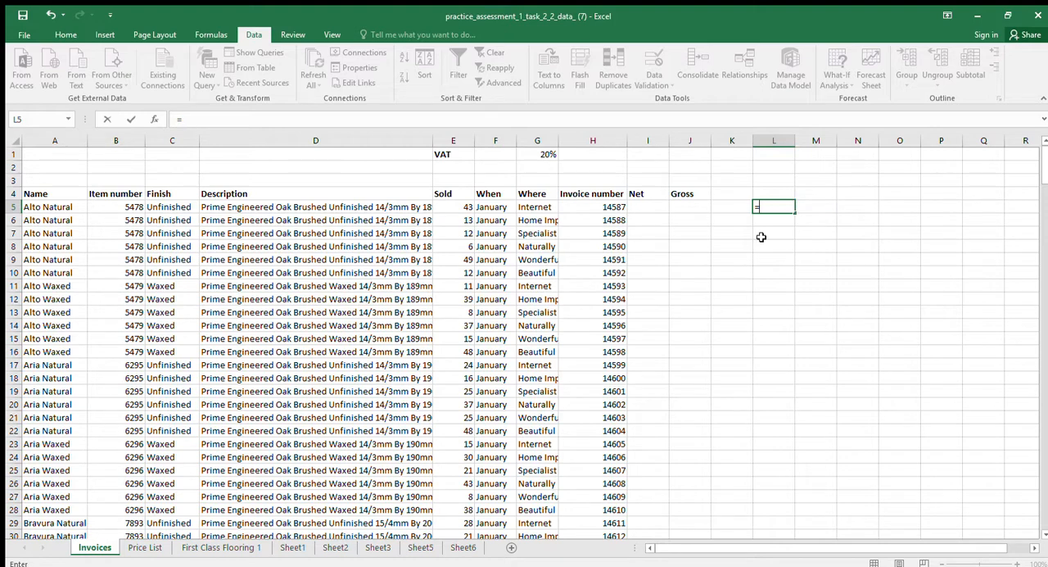
{"action": "key", "text": "Return"}
{"action": "key", "text": "Up"}
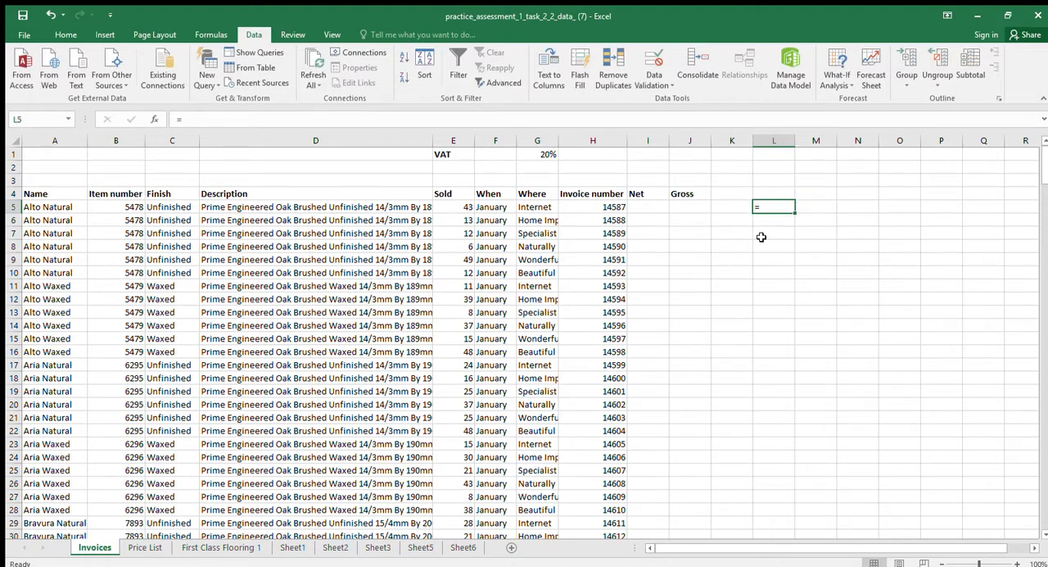
{"action": "key", "text": "Right"}
{"action": "type", "text": "if"}
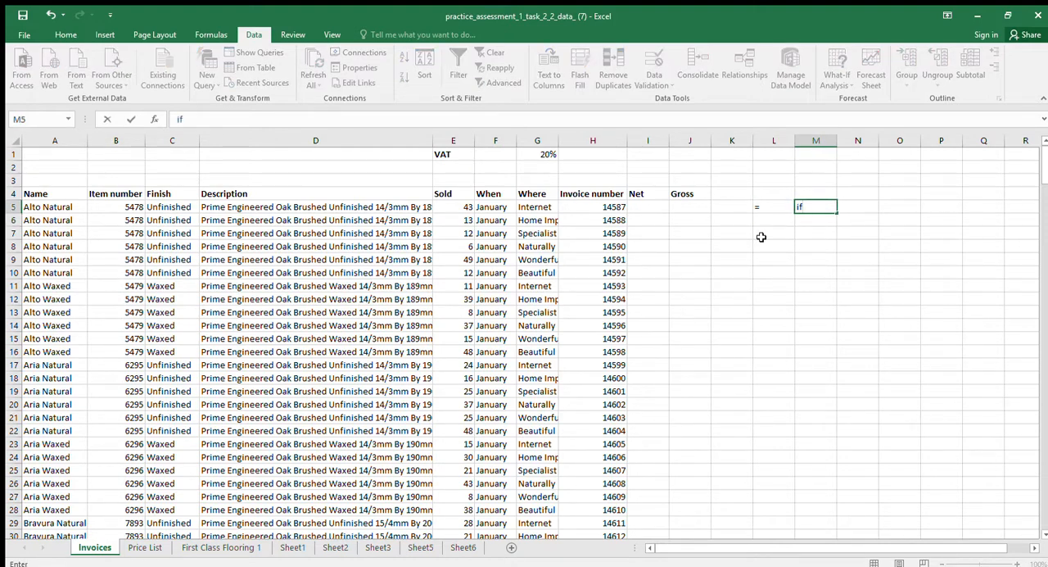
{"action": "type", "text": "("}
{"action": "key", "text": "Return"}
{"action": "key", "text": "Up"}
Continue the syntax text with "logic test," in cell N5 and "true," in cell O5
{"action": "key", "text": "Right"}
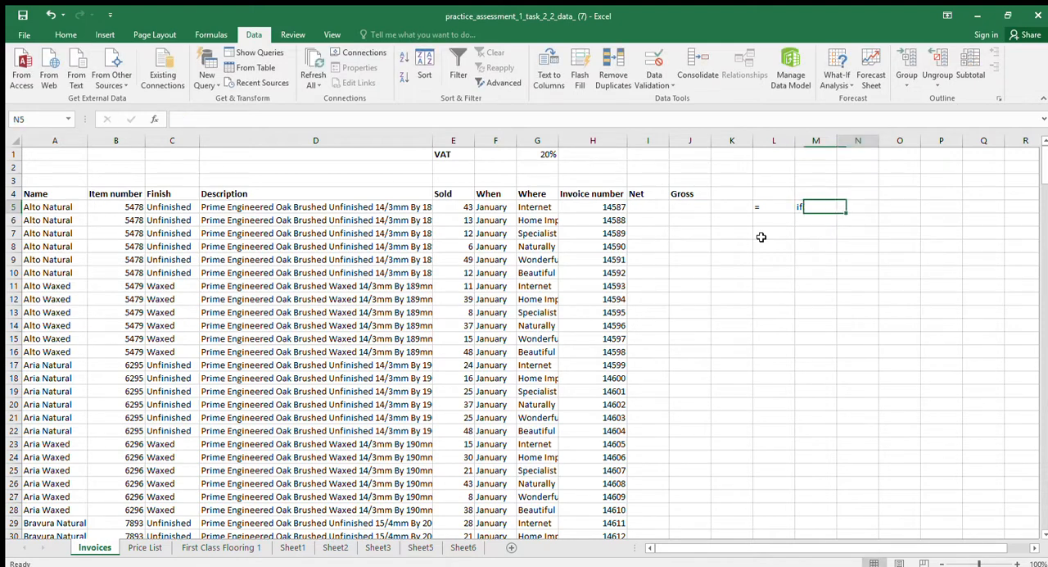
{"action": "type", "text": "logi"}
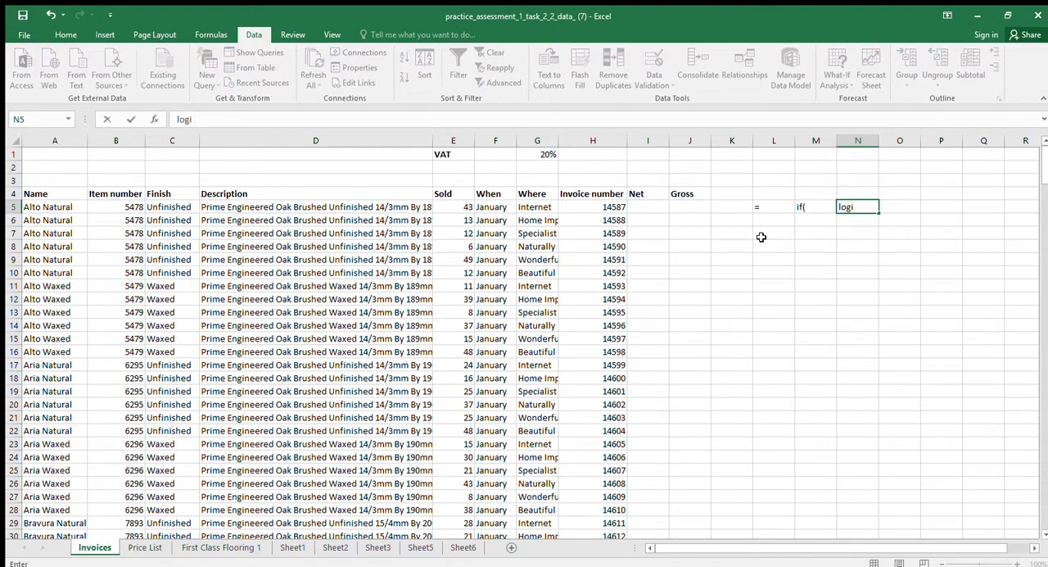
{"action": "type", "text": "c test,"}
{"action": "key", "text": "Return"}
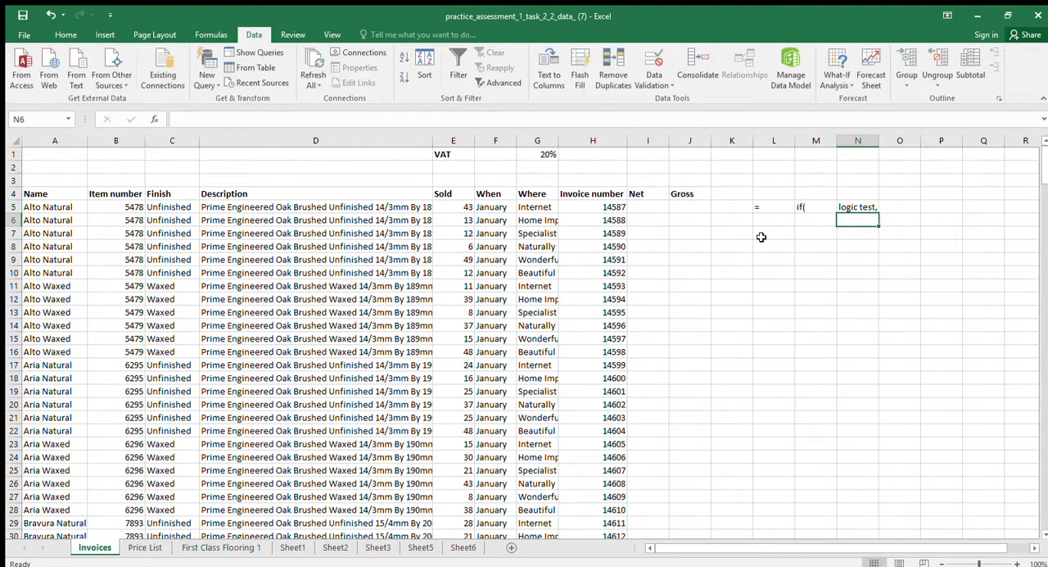
{"action": "key", "text": "Up"}
{"action": "key", "text": "Right"}
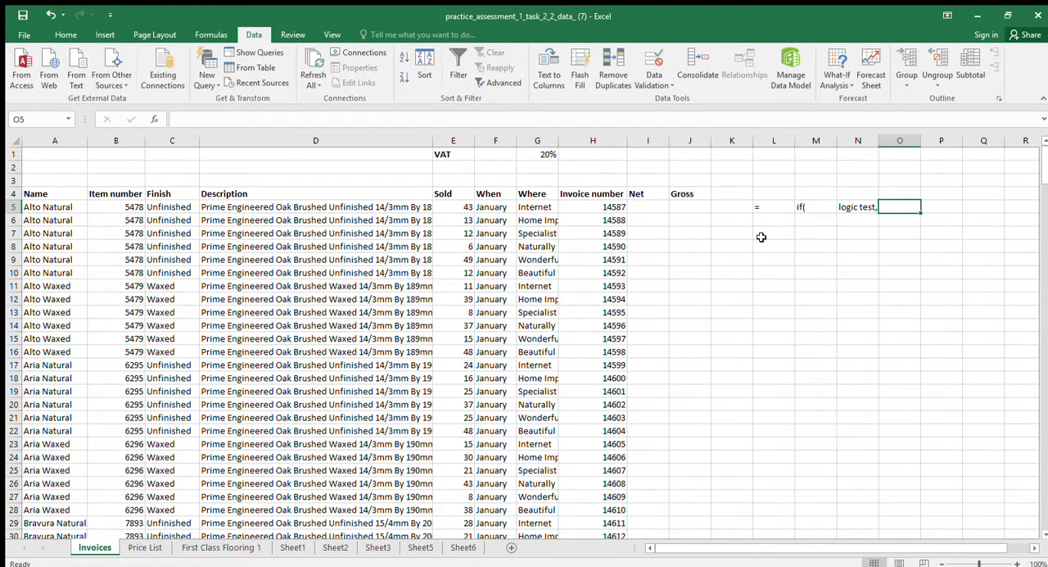
{"action": "type", "text": "true,"}
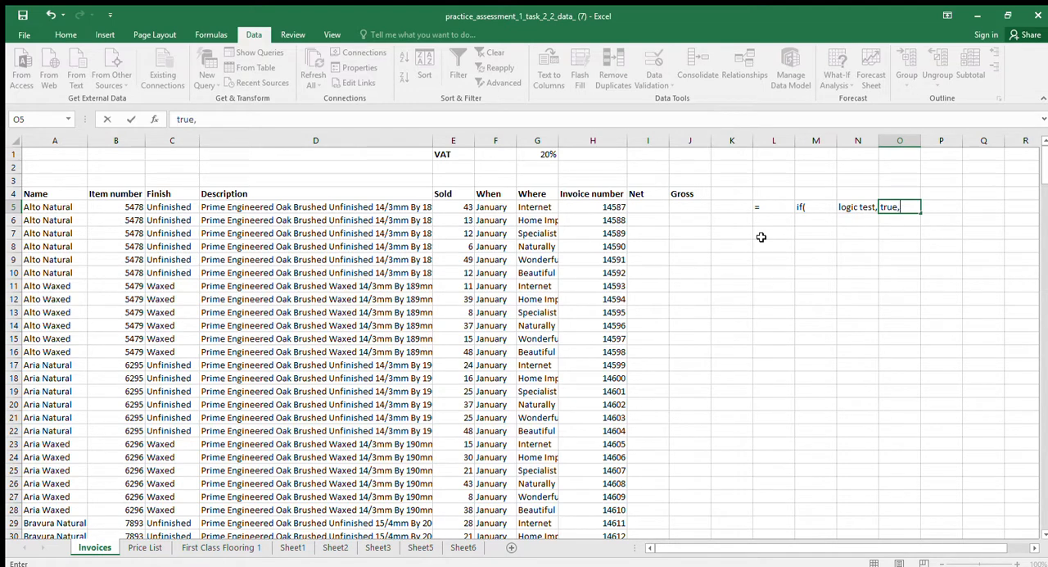
{"action": "key", "text": "Return"}
{"action": "key", "text": "Up"}
Complete the IF syntax text with "false)" in cell P5
{"action": "key", "text": "Right"}
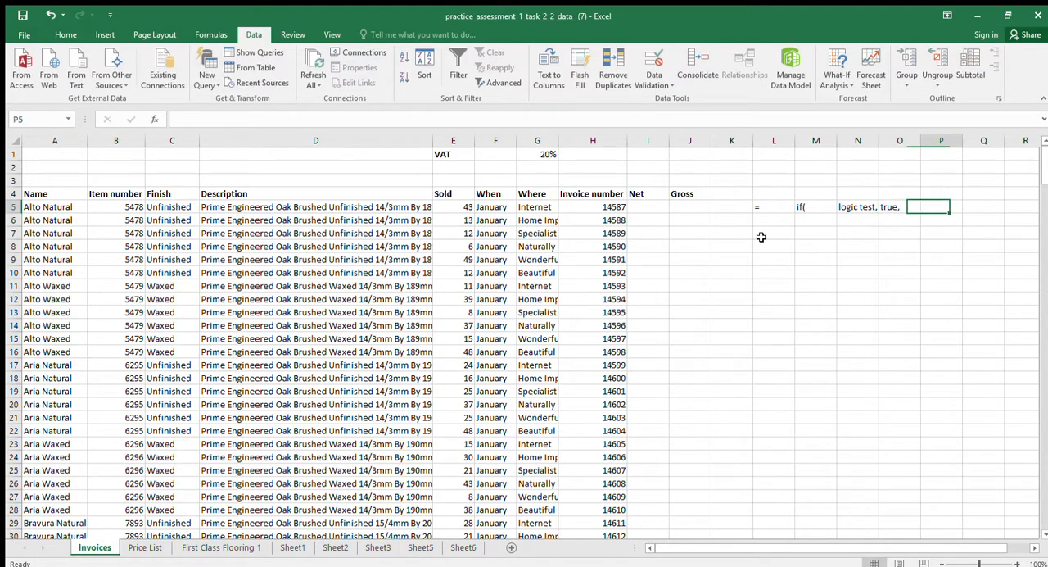
{"action": "type", "text": "flase"}
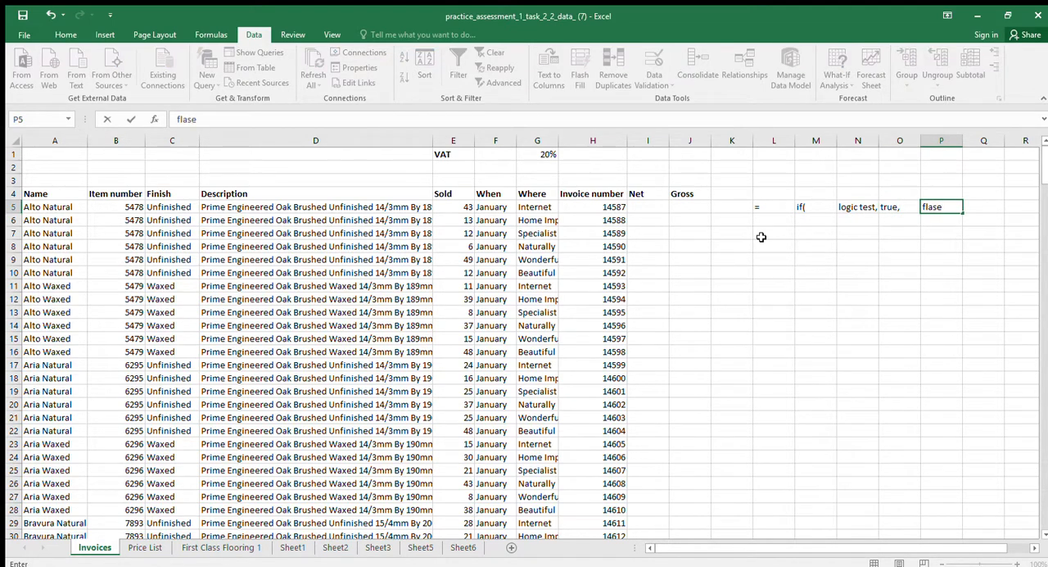
{"action": "key", "text": "BackSpace"}
{"action": "key", "text": "BackSpace"}
{"action": "key", "text": "BackSpace"}
{"action": "key", "text": "BackSpace"}
{"action": "key", "text": "BackSpace"}
{"action": "type", "text": "false)"}
{"action": "key", "text": "Return"}
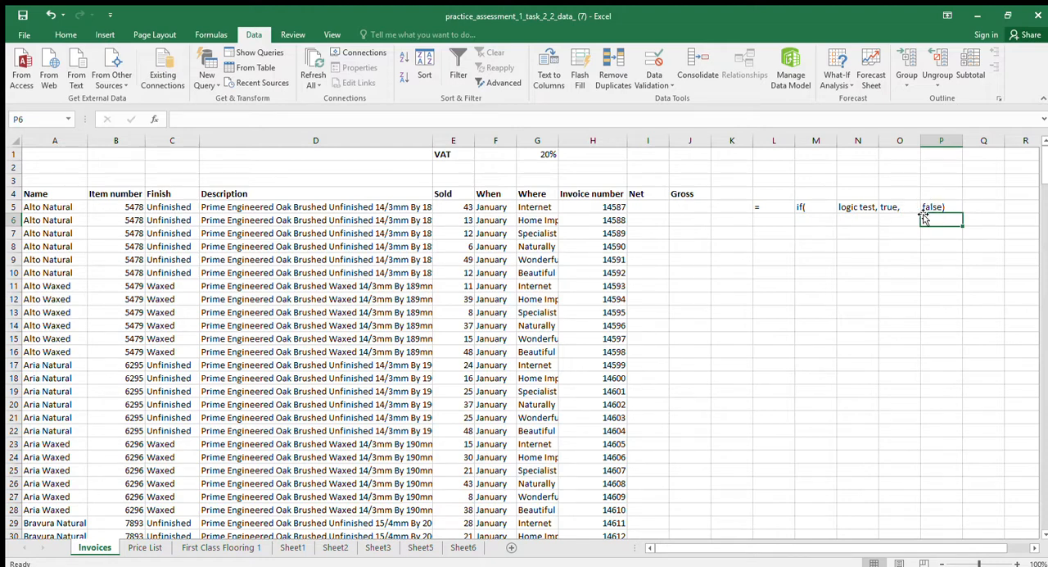
Clear the IF syntax notes from cells L5:P5
{"action": "left_click", "coordinate": [811, 206]}
{"action": "left_click_drag", "start_coordinate": [762, 207], "coordinate": [942, 208]}
{"action": "key", "text": "Delete"}
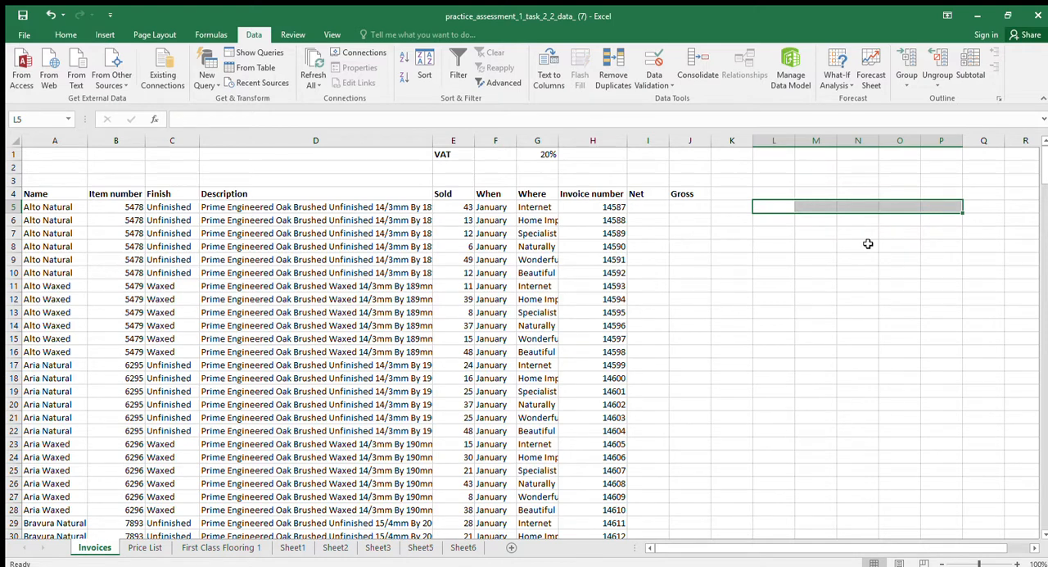
Copy the duplicate-check formula from K5 into cells K6:K259, down to the last invoice row
{"action": "key", "text": "Left"}
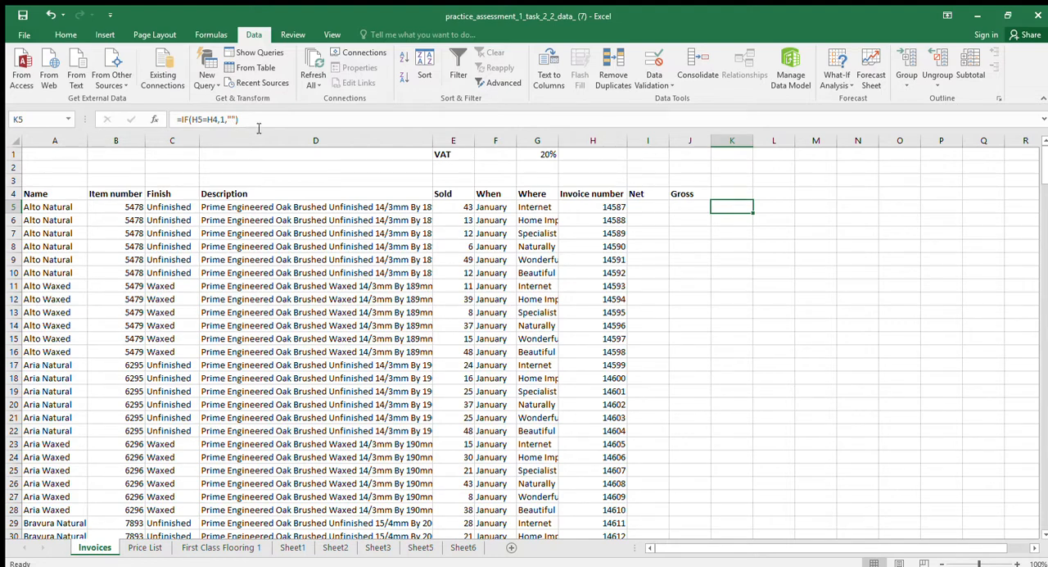
{"action": "key", "text": "ctrl+c"}
{"action": "key", "text": "Down"}
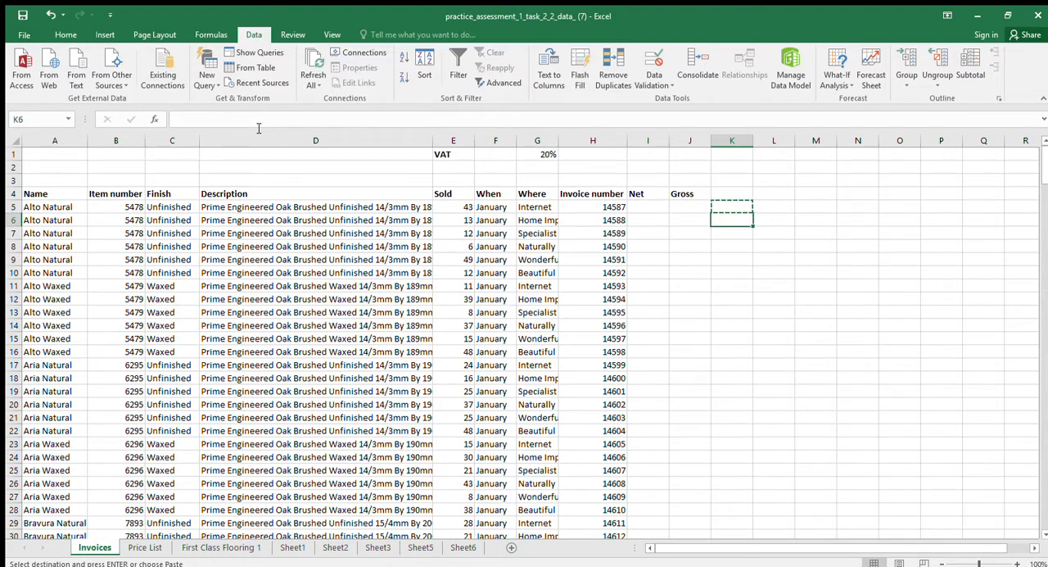
{"action": "key", "text": "ctrl+shift+Down"}
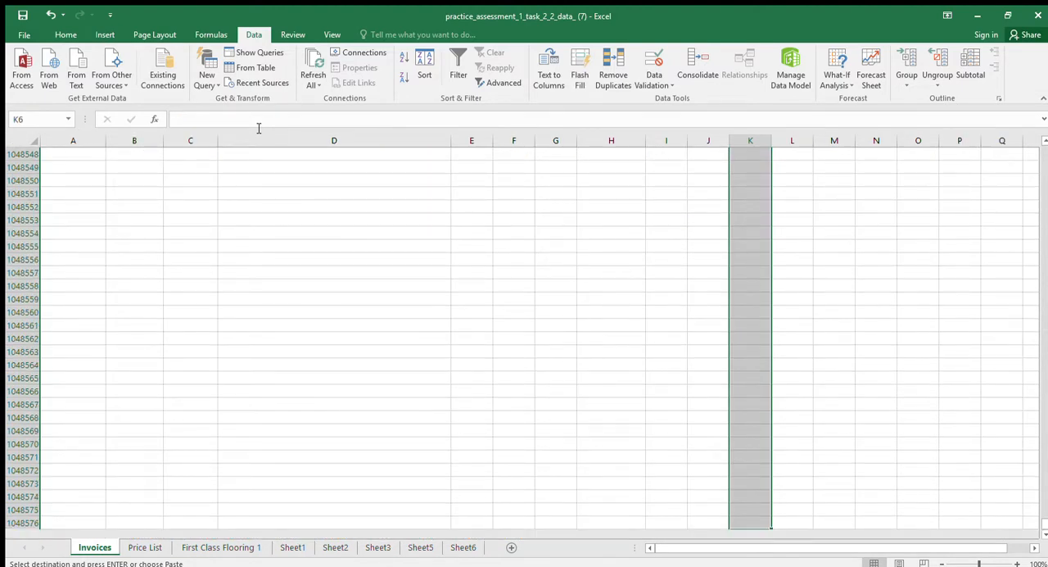
{"action": "key", "text": "ctrl+Up"}
{"action": "key", "text": "Down"}
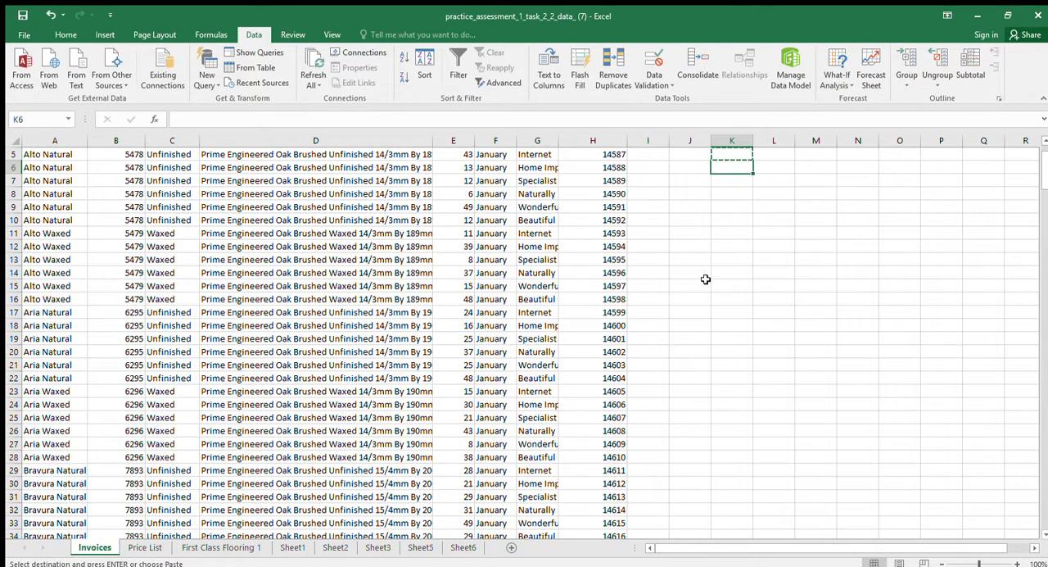
{"action": "scroll", "coordinate": [711, 280], "scroll_direction": "down", "scroll_amount": 5}
{"action": "scroll", "coordinate": [712, 280], "scroll_direction": "down", "scroll_amount": 18}
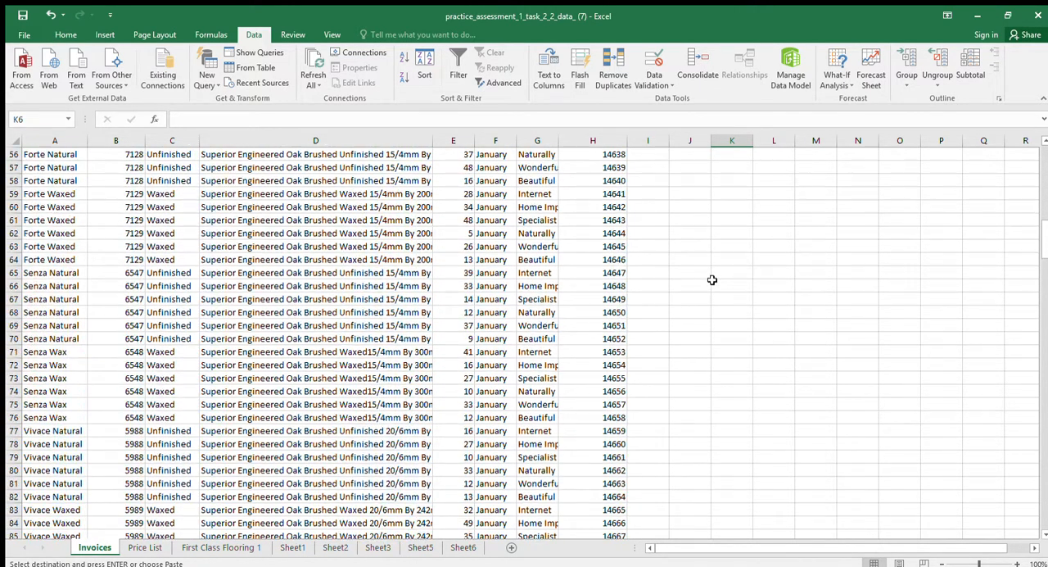
{"action": "left_click_drag", "start_coordinate": [1043, 264], "coordinate": [1040, 495]}
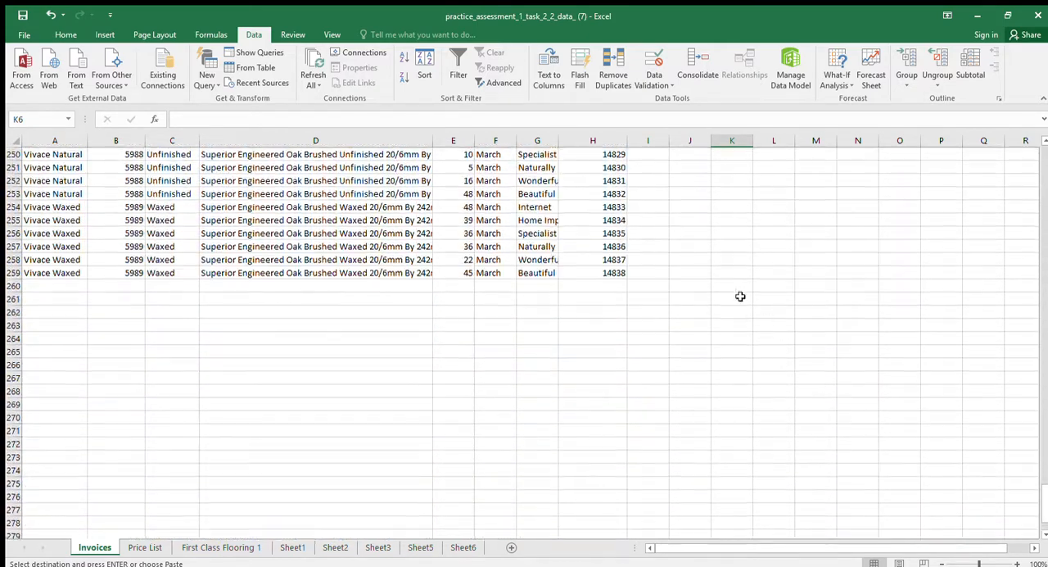
{"action": "left_click", "coordinate": [732, 272], "text": "shift"}
{"action": "key", "text": "ctrl+v"}
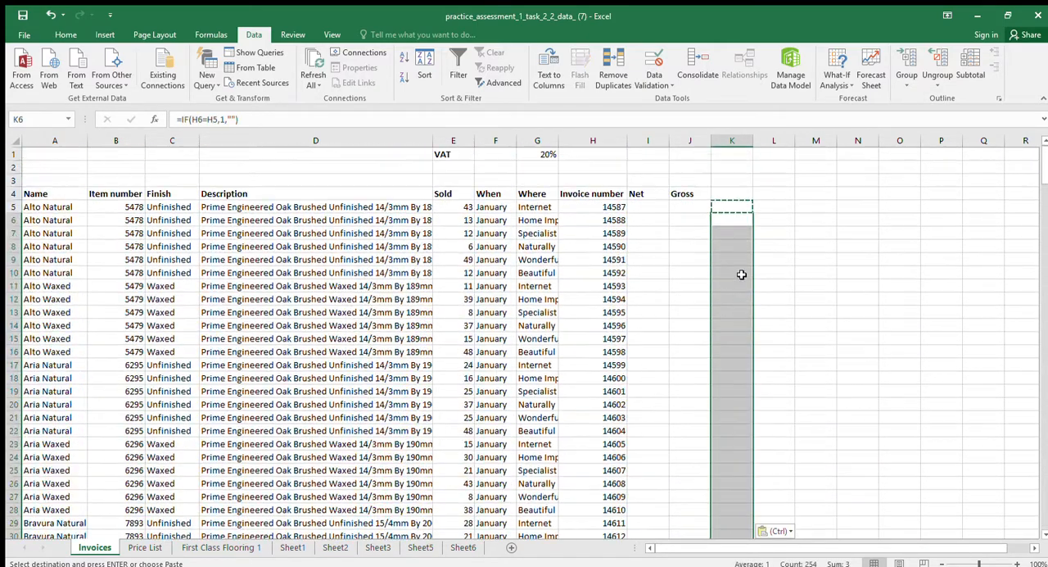
Total the duplicate flags by entering =SUM(K5:K259) in cell K4
{"action": "left_click", "coordinate": [743, 224]}
{"action": "left_click", "coordinate": [736, 194]}
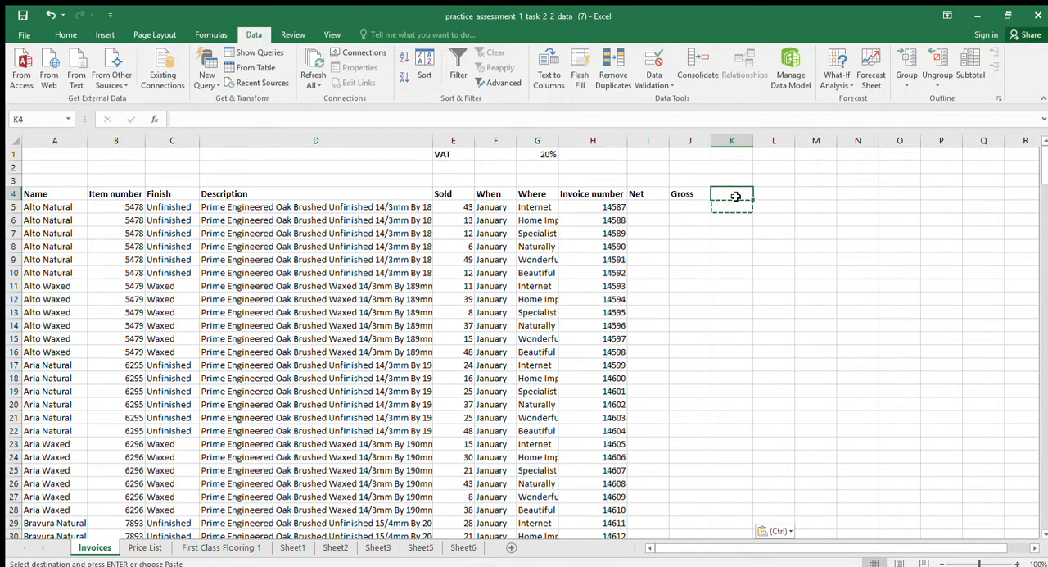
{"action": "key", "text": "Escape"}
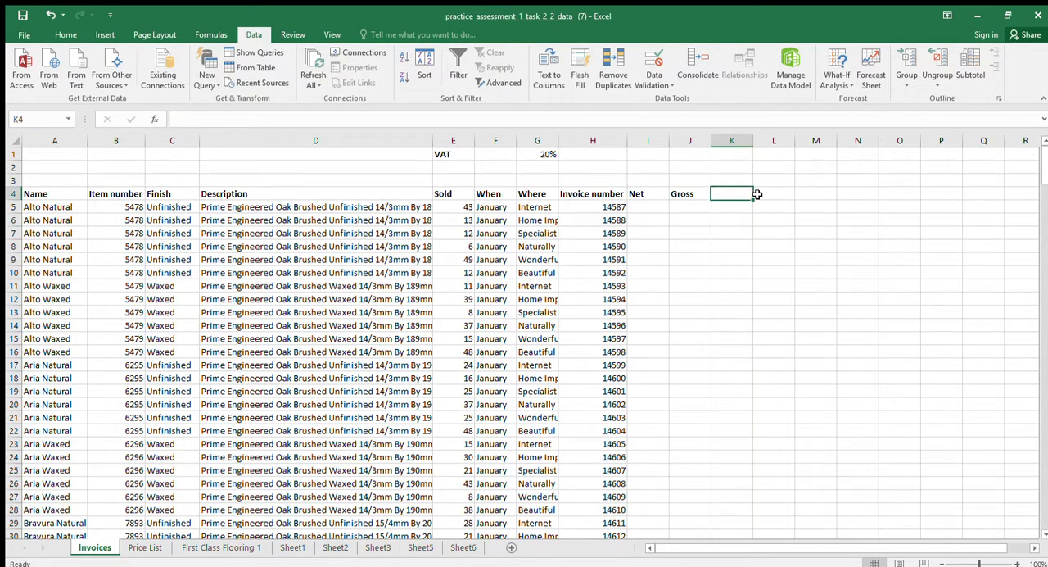
{"action": "type", "text": "=su"}
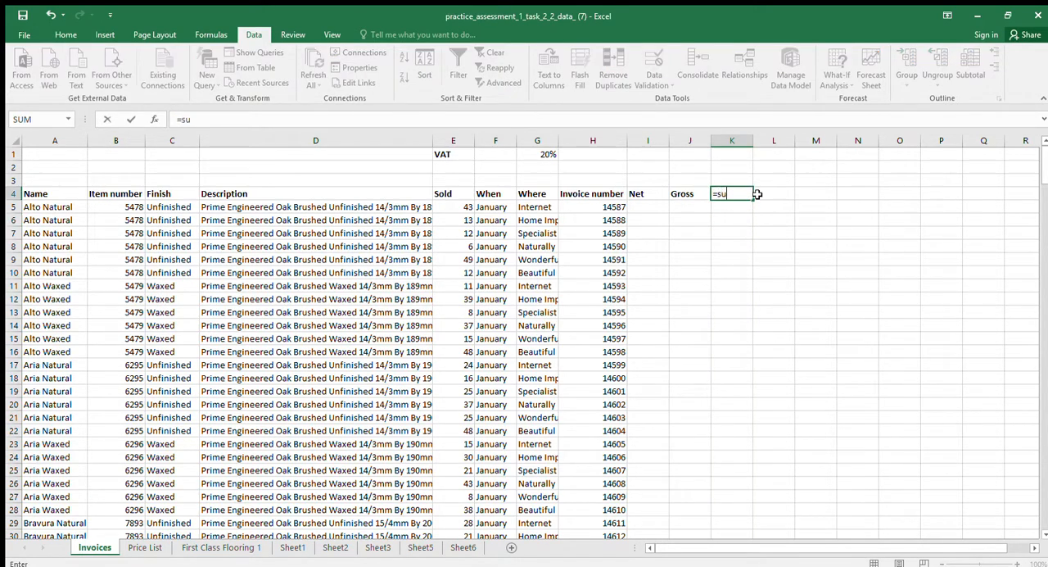
{"action": "type", "text": "m("}
{"action": "key", "text": "Down"}
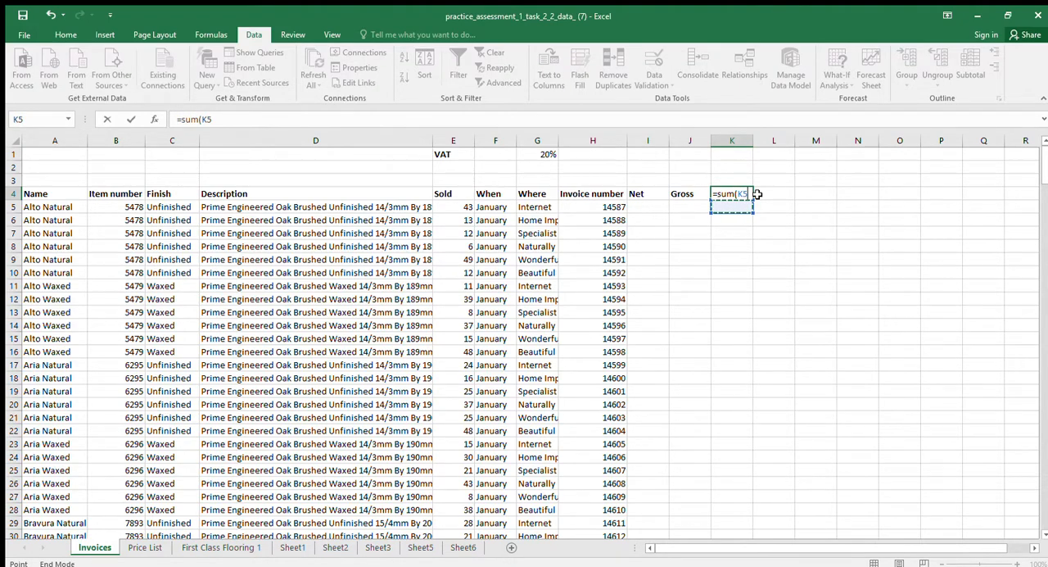
{"action": "key", "text": "ctrl+shift+Down"}
{"action": "key", "text": "Return"}
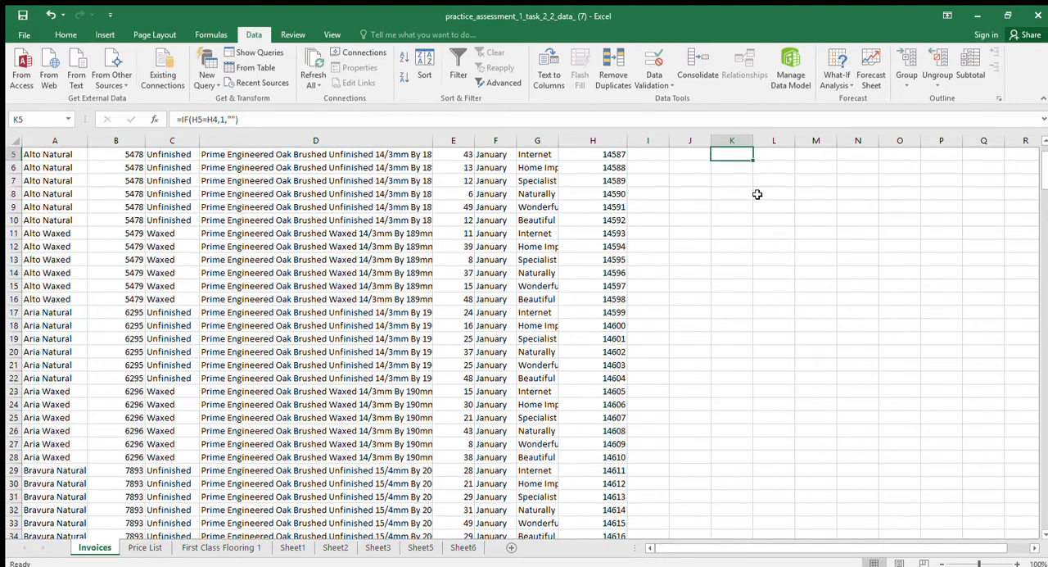
{"action": "key", "text": "Up"}
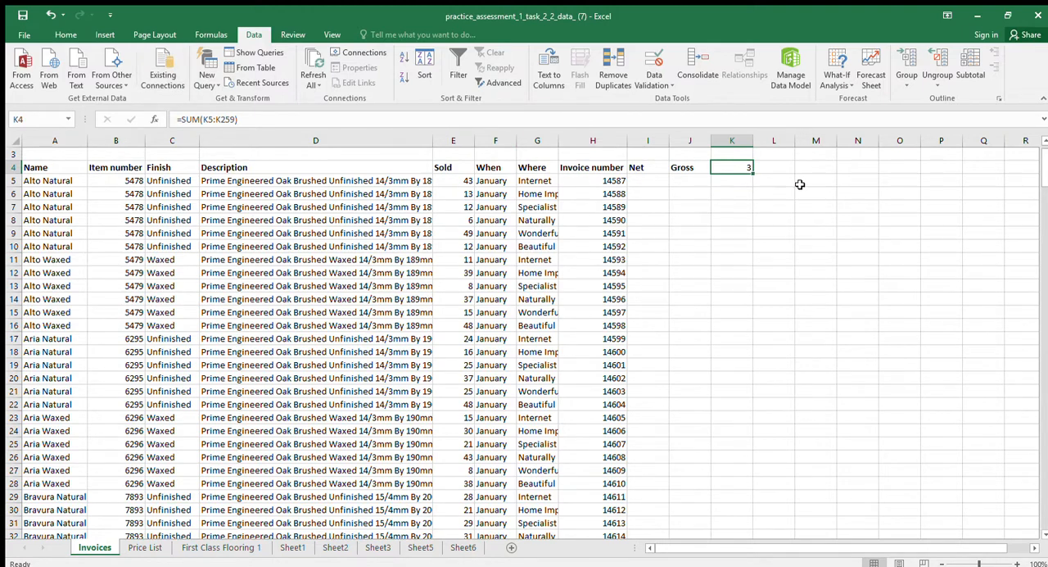
Clear the total in K4 and rebuild it there with AutoSum over the range K5:K259
{"action": "key", "text": "Delete"}
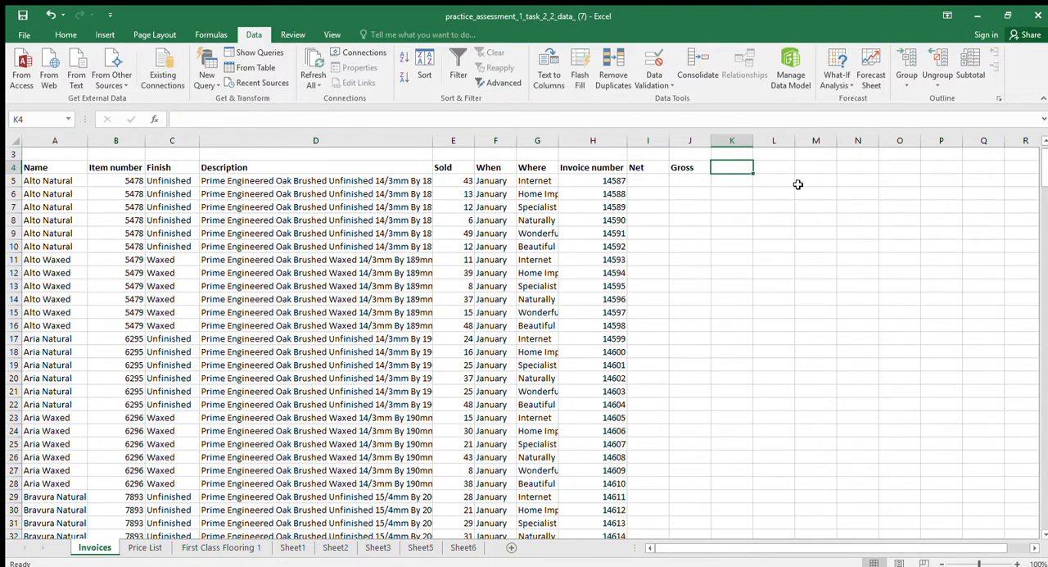
{"action": "left_click", "coordinate": [62, 33]}
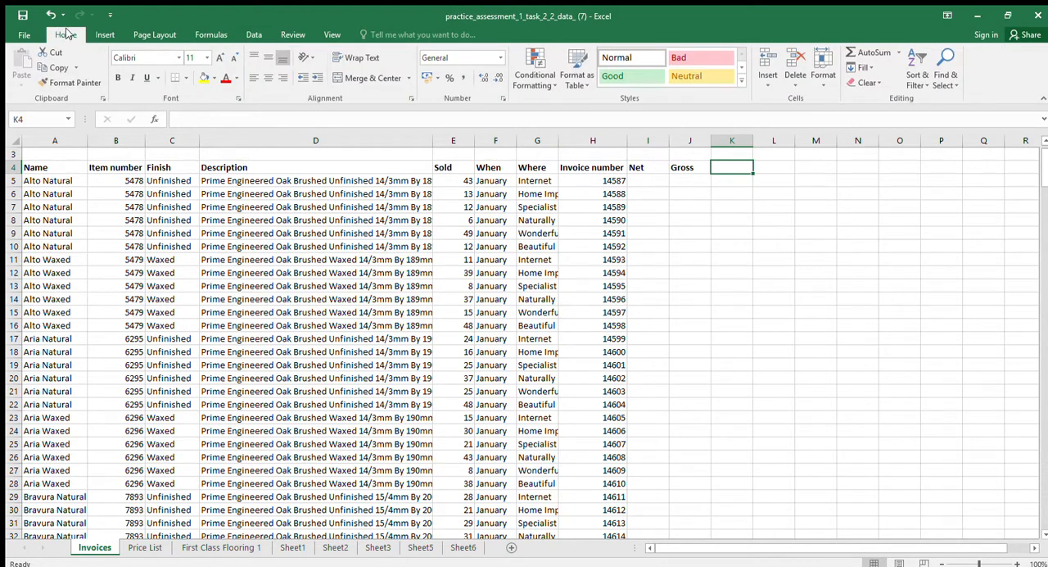
{"action": "left_click", "coordinate": [851, 52]}
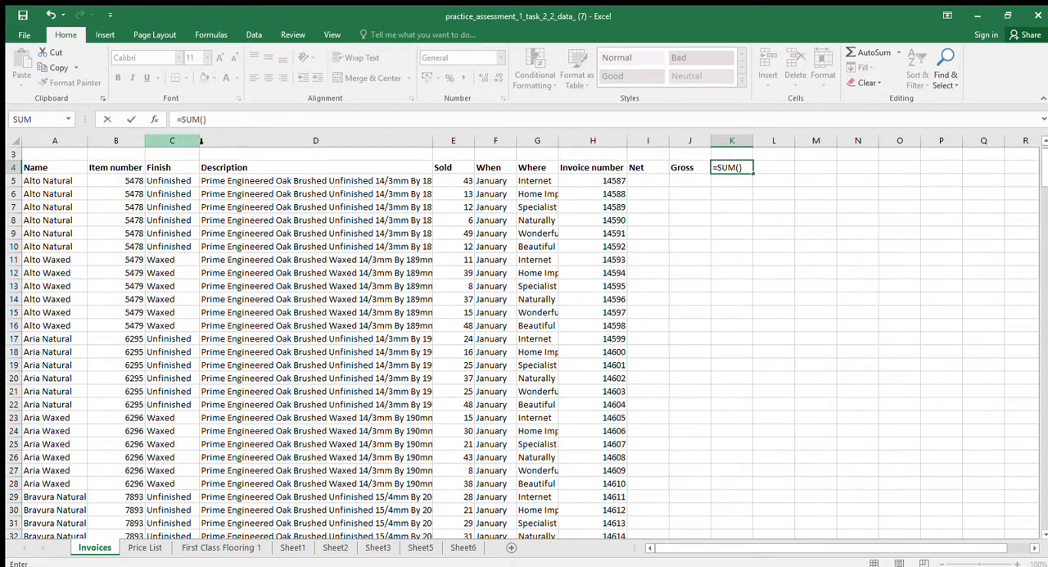
{"action": "left_click", "coordinate": [713, 209]}
{"action": "left_click", "coordinate": [714, 184]}
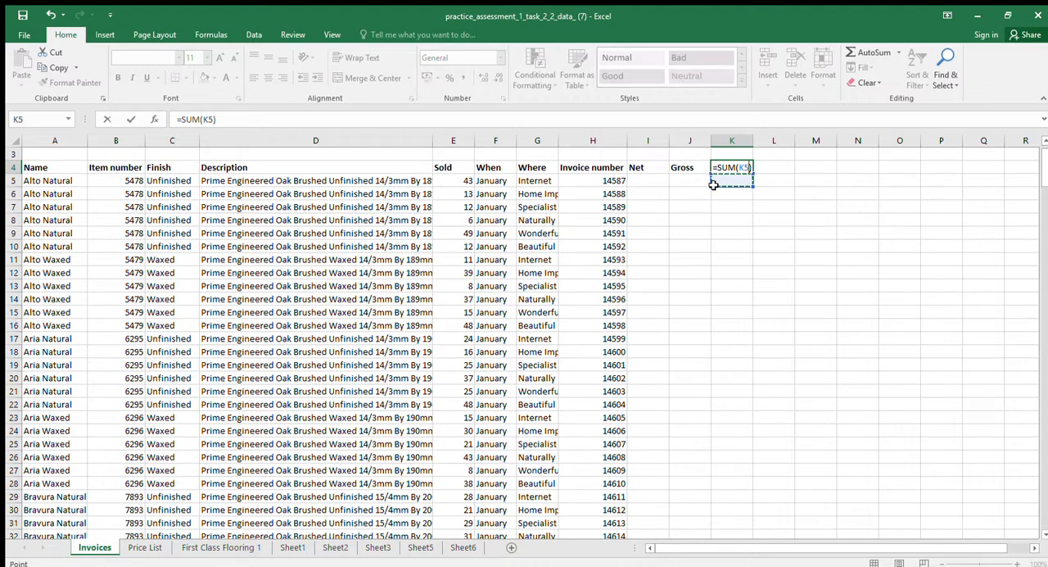
{"action": "left_click_drag", "start_coordinate": [714, 184], "coordinate": [731, 509]}
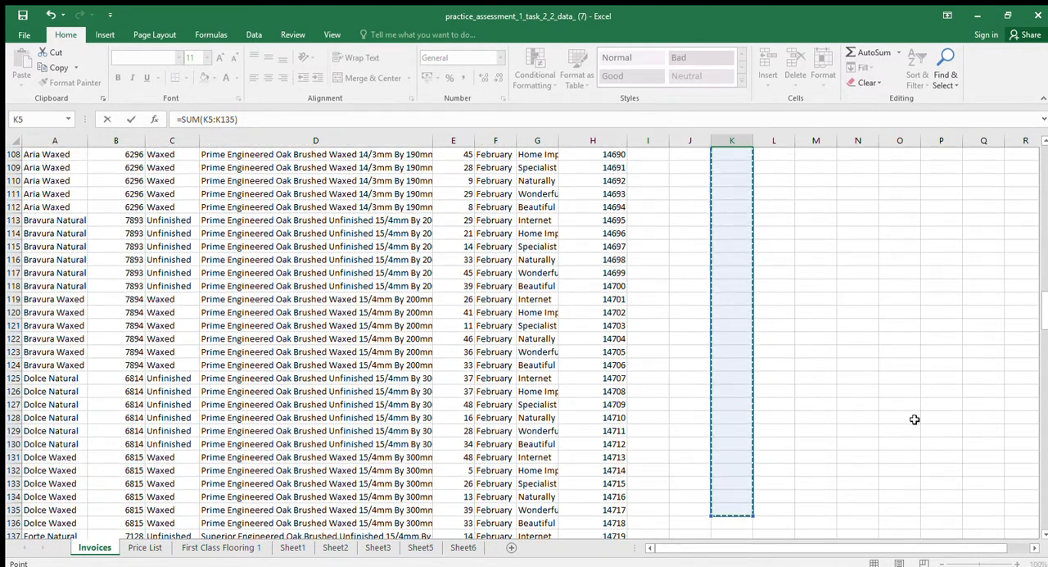
{"action": "left_click_drag", "start_coordinate": [1044, 316], "coordinate": [1047, 513]}
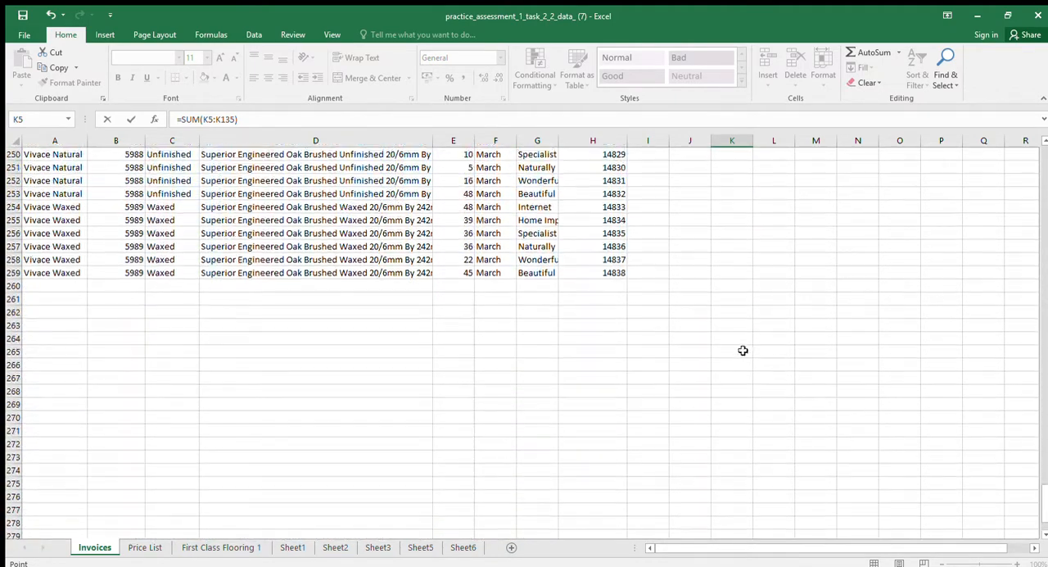
{"action": "left_click", "coordinate": [731, 274], "text": "shift"}
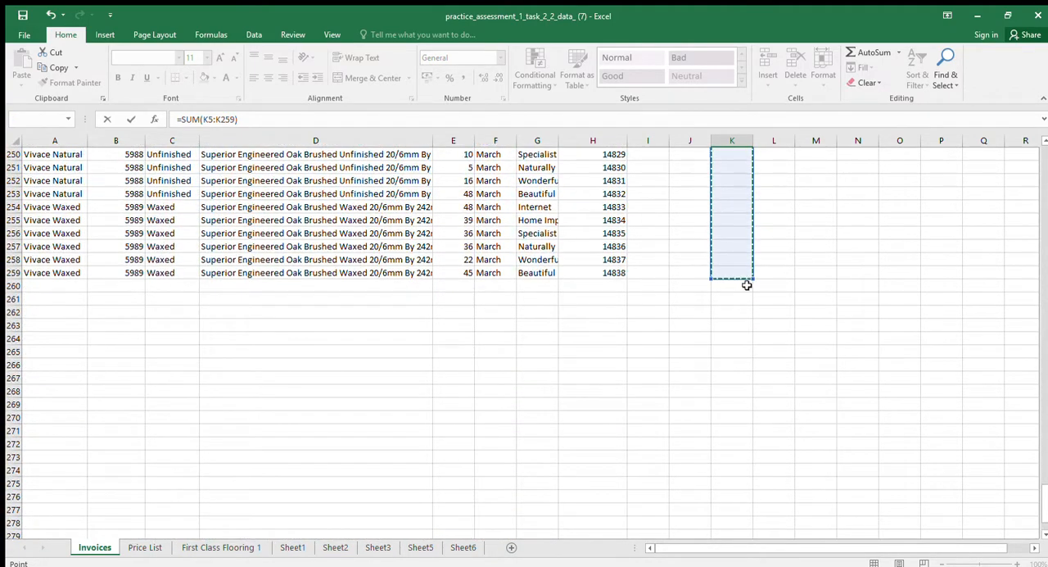
{"action": "key", "text": "Return"}
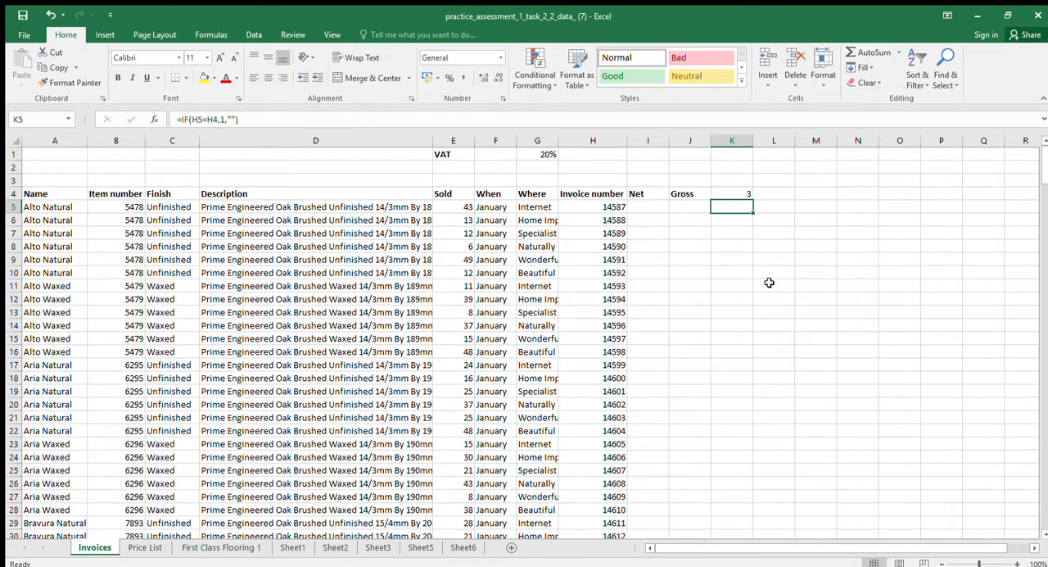
Clear K4 again and insert an AutoSum of the flag column from K5 down to its last filled cell, K259
{"action": "left_click", "coordinate": [744, 196]}
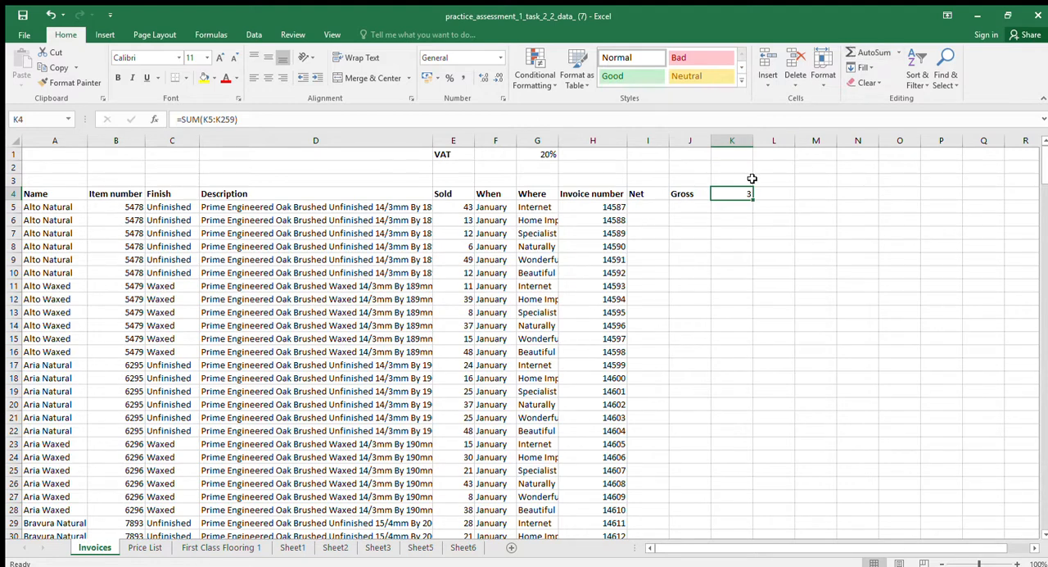
{"action": "left_click", "coordinate": [856, 53]}
{"action": "left_click", "coordinate": [733, 246]}
{"action": "left_click", "coordinate": [716, 208]}
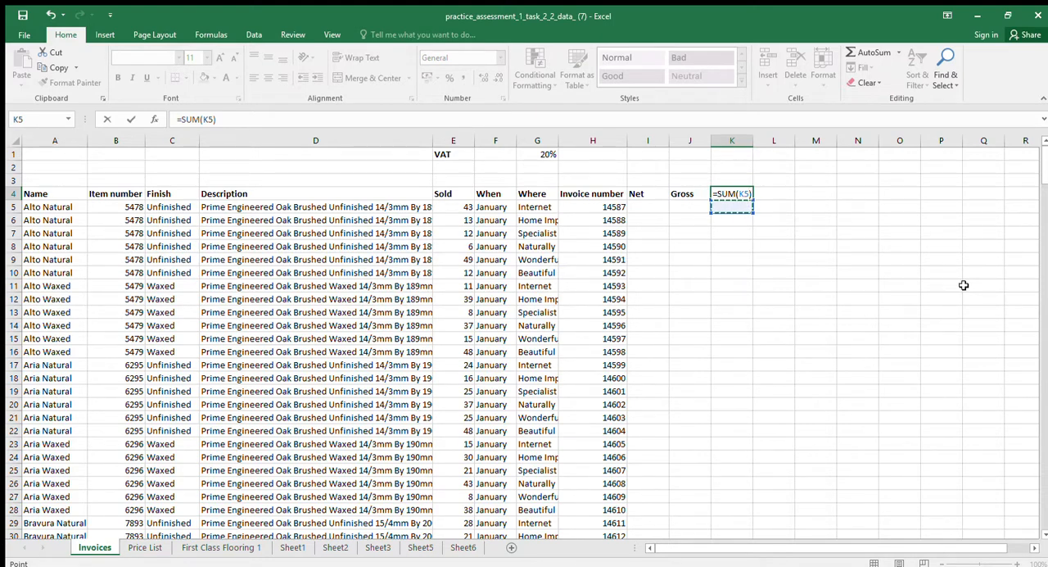
{"action": "key", "text": "End"}
{"action": "key", "text": "shift+Down"}
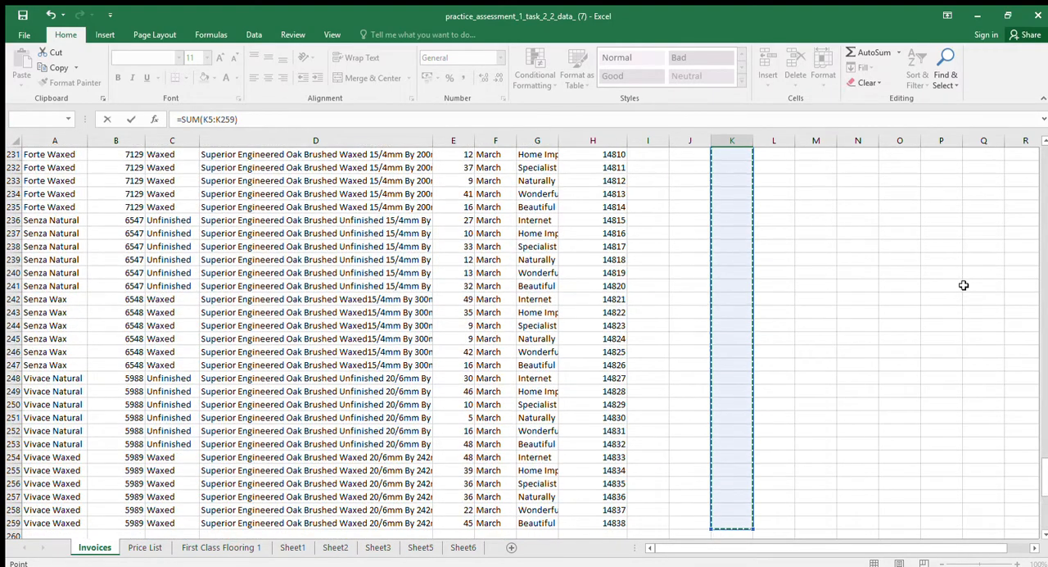
{"action": "key", "text": "shift+Return"}
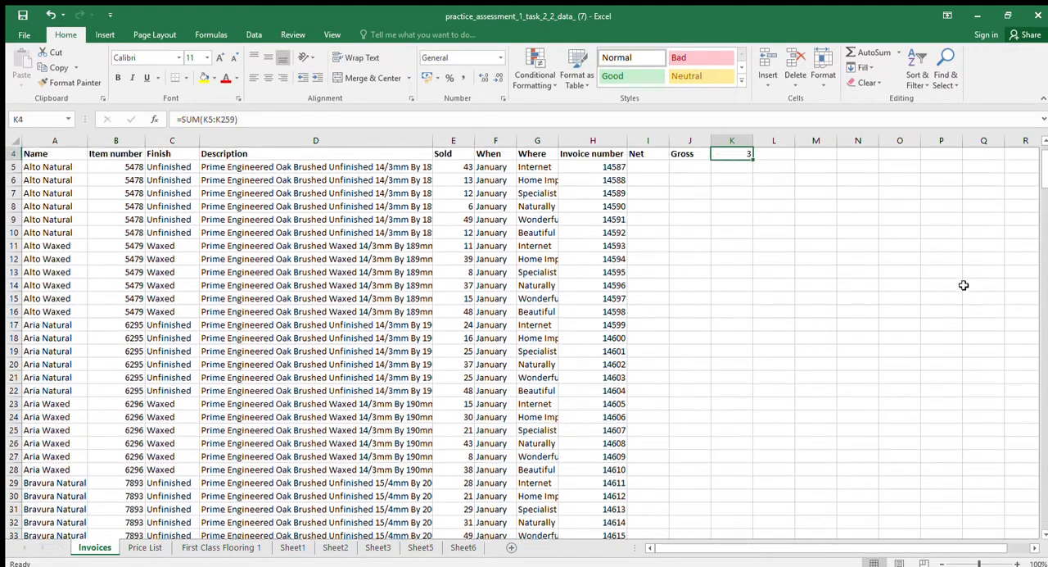
Record the number of duplicates as 3 in cell H1
{"action": "key", "text": "Down"}
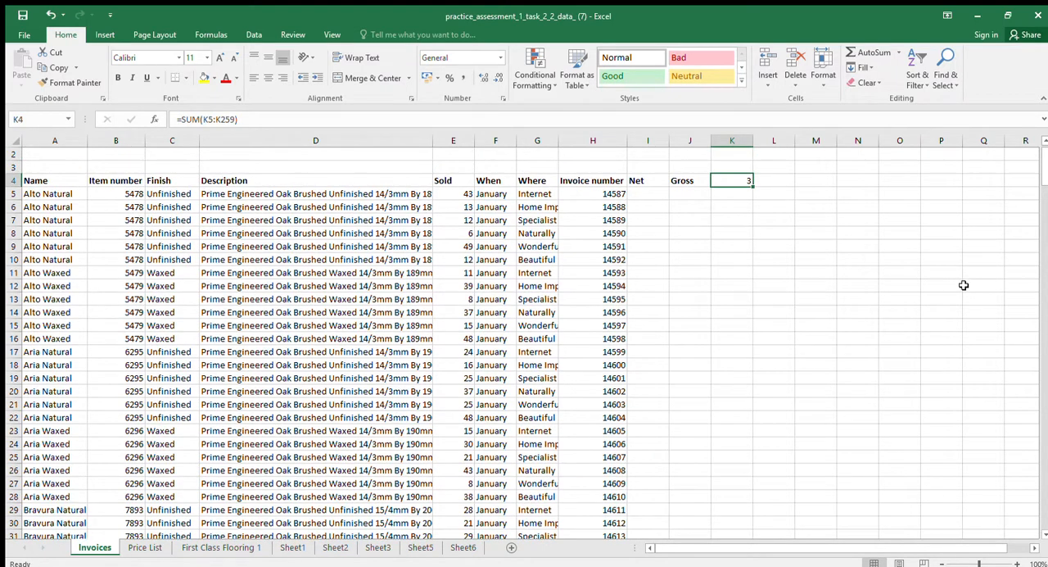
{"action": "key", "text": "Up"}
{"action": "key", "text": "Up"}
{"action": "key", "text": "Up"}
{"action": "key", "text": "Left"}
{"action": "key", "text": "Left"}
{"action": "key", "text": "Left"}
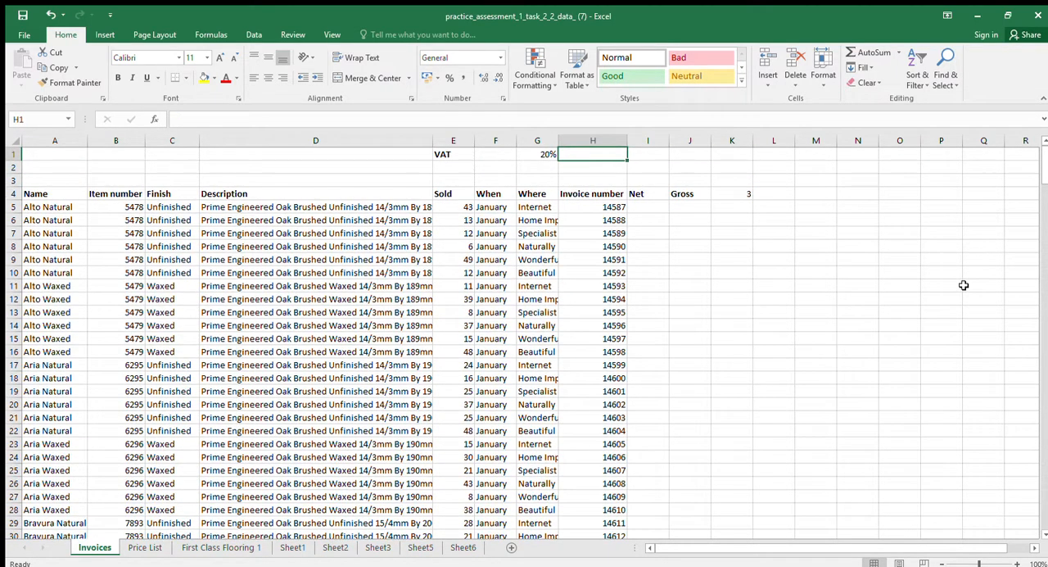
{"action": "type", "text": "3"}
{"action": "key", "text": "Return"}
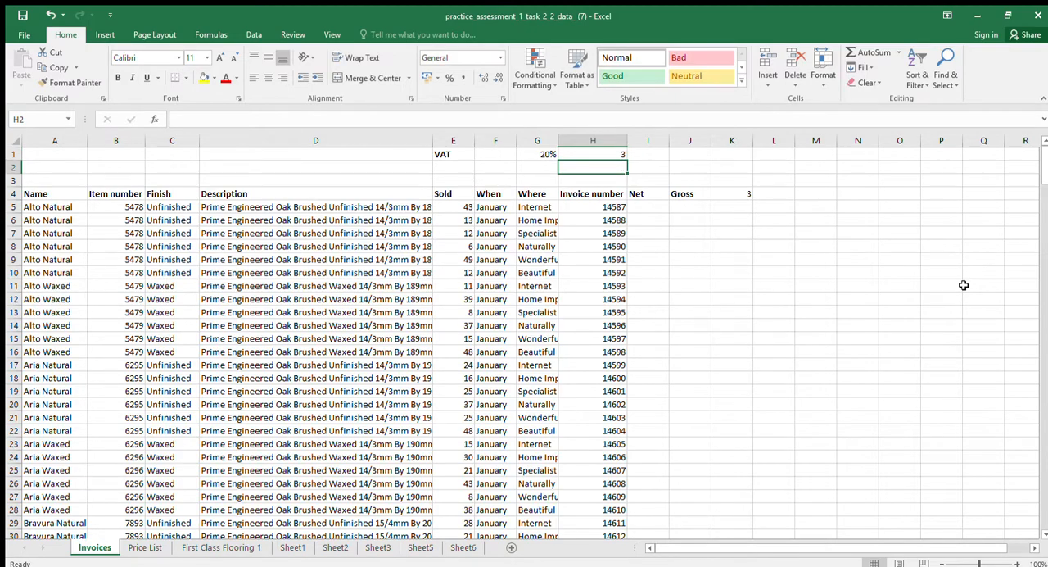
Delete row 156, the flagged repeat of the February Senza Wax Internet invoice
{"action": "left_click", "coordinate": [739, 206]}
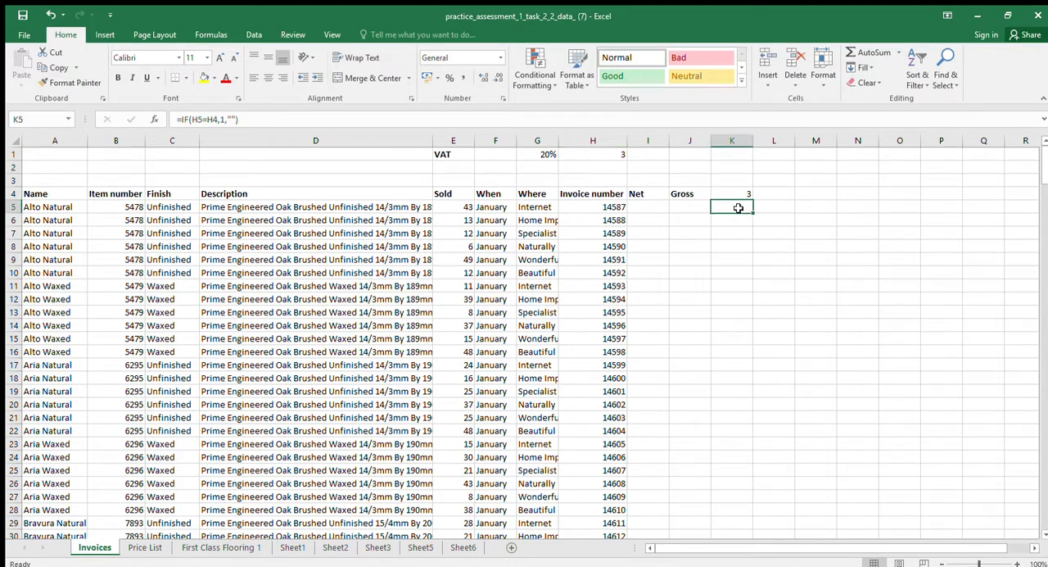
{"action": "left_click_drag", "start_coordinate": [1045, 158], "coordinate": [1045, 358]}
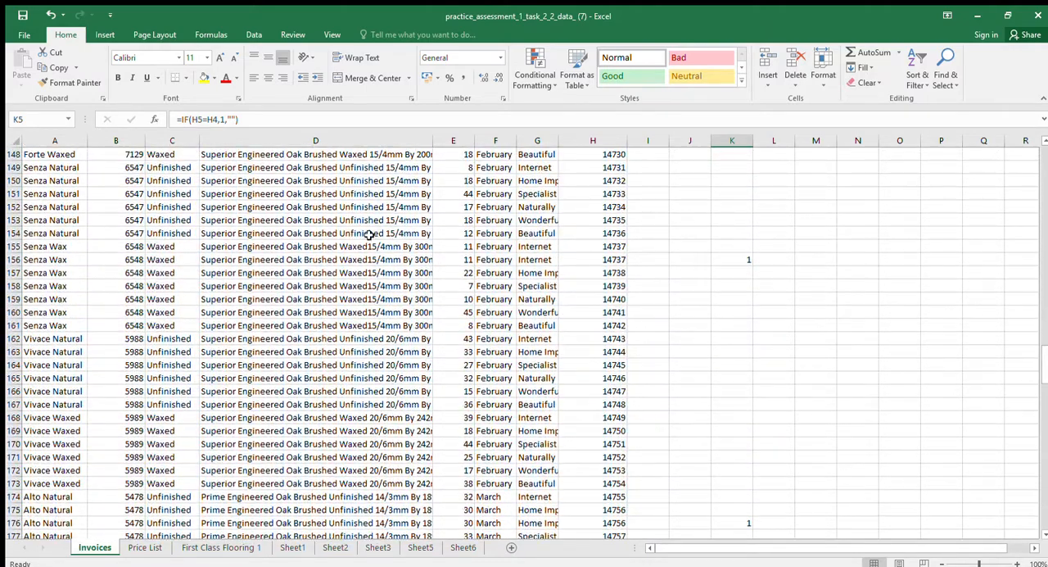
{"action": "left_click", "coordinate": [13, 259]}
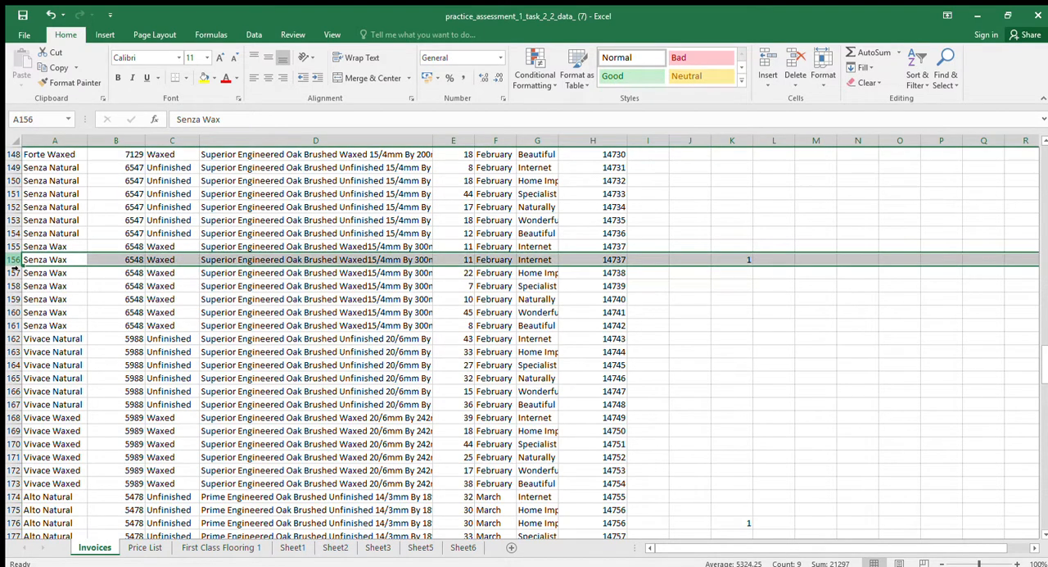
{"action": "key", "text": "ctrl+minus"}
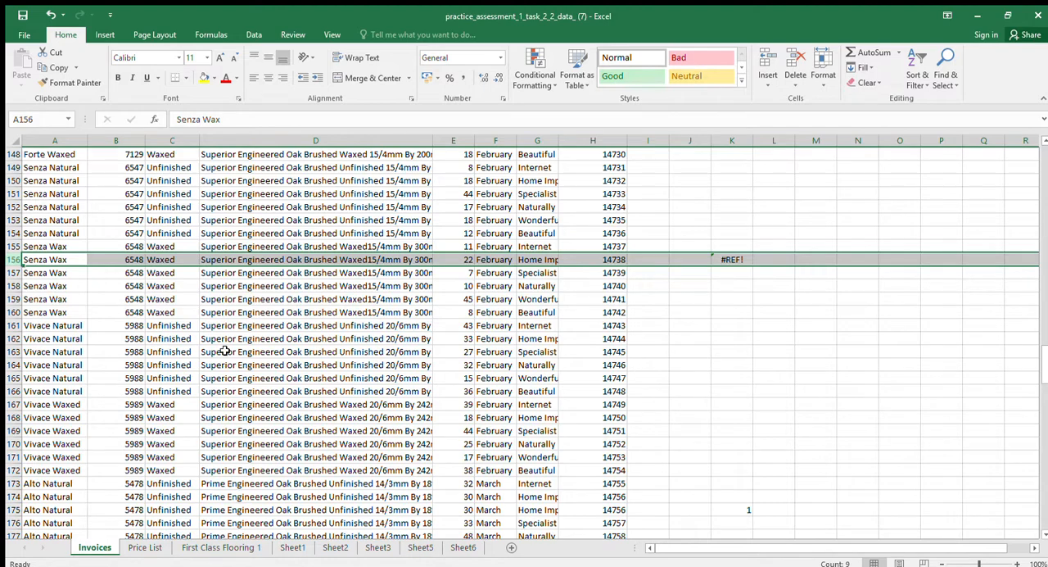
Delete row 175, the flagged repeat of the March Alto Natural invoice
{"action": "scroll", "coordinate": [163, 430], "scroll_direction": "down", "scroll_amount": 1}
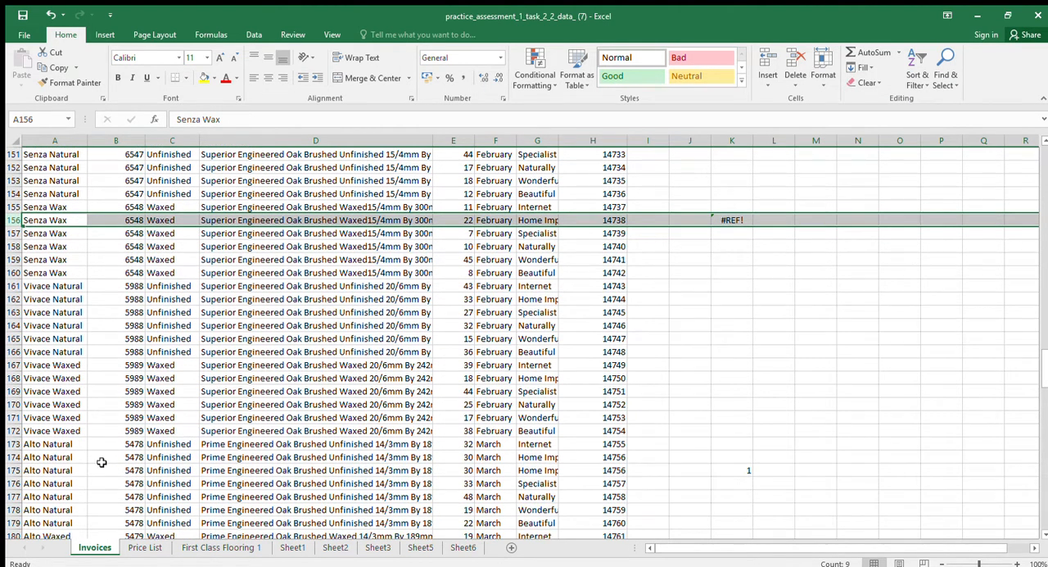
{"action": "left_click", "coordinate": [14, 471]}
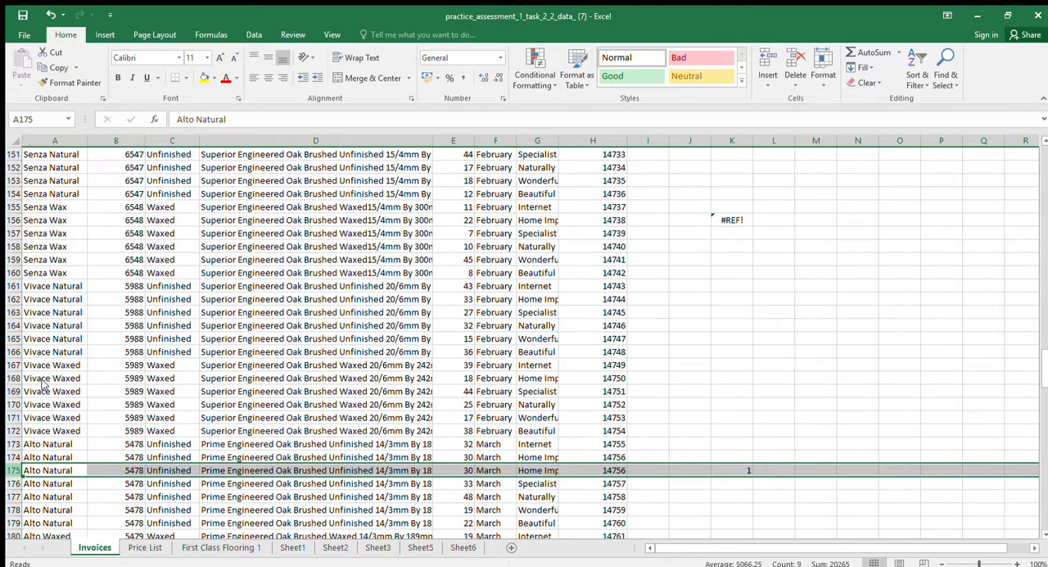
{"action": "key", "text": "ctrl+minus"}
Delete row 197, the flagged repeat of the March Aria Waxed invoice
{"action": "scroll", "coordinate": [209, 410], "scroll_direction": "down", "scroll_amount": 4}
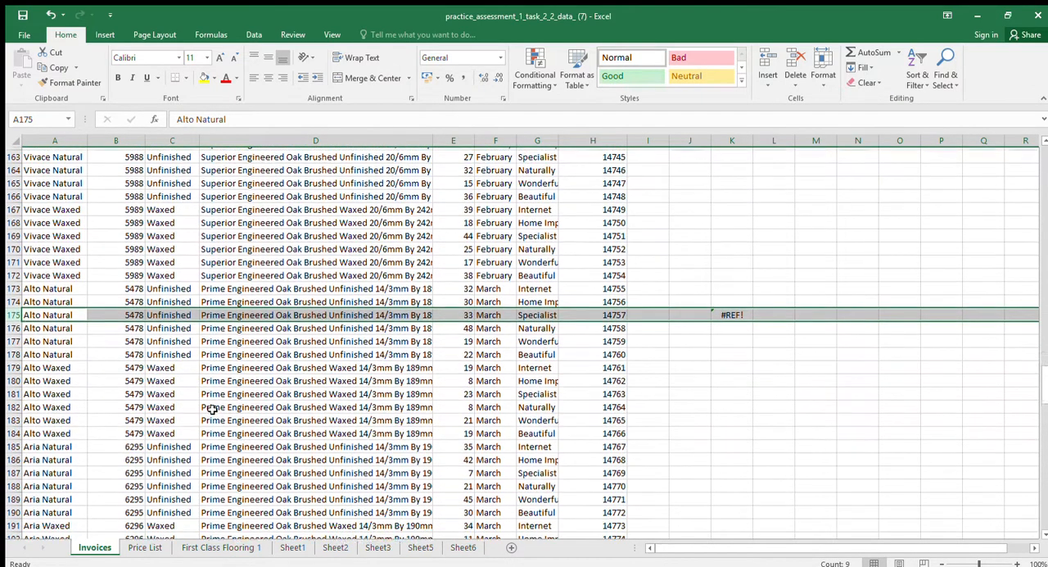
{"action": "scroll", "coordinate": [209, 411], "scroll_direction": "down", "scroll_amount": 4}
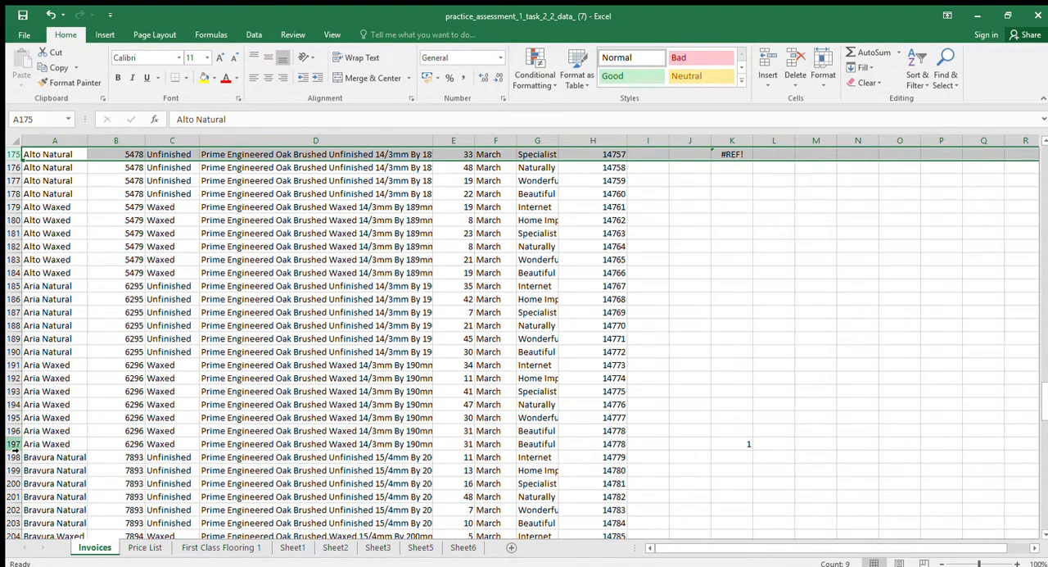
{"action": "left_click", "coordinate": [11, 443]}
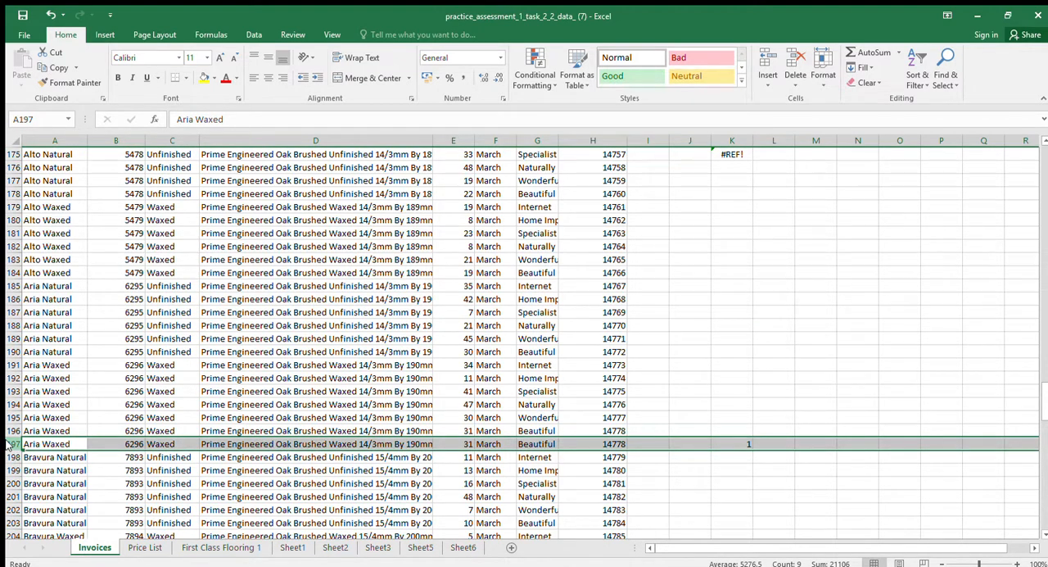
{"action": "key", "text": "ctrl+minus"}
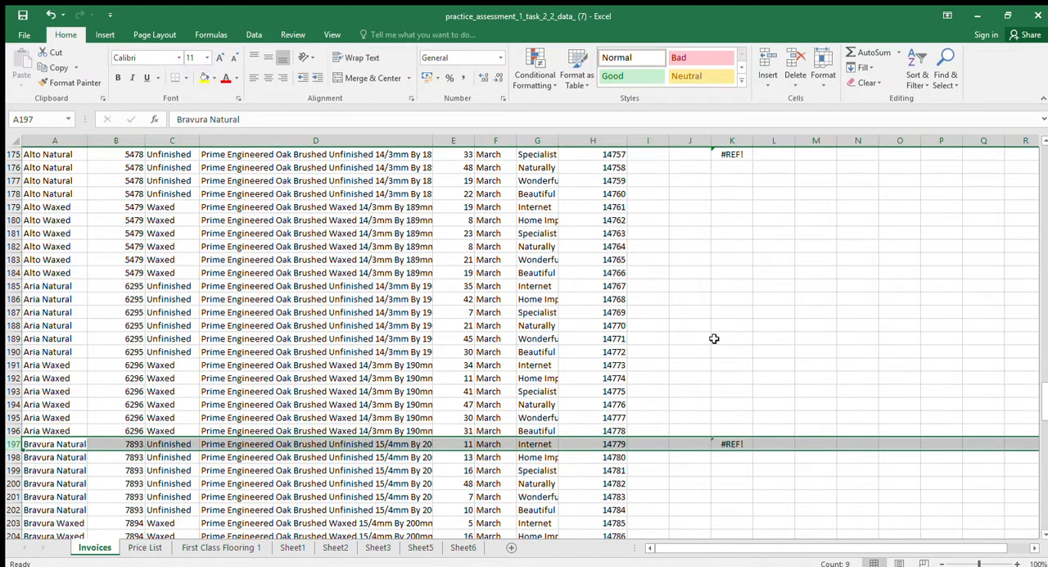
Copy the duplicate-check formula =IF(H5=H4,1,"") from K5 down column K to row 256
{"action": "left_click_drag", "start_coordinate": [1041, 393], "coordinate": [1045, 156]}
{"action": "left_click", "coordinate": [721, 205]}
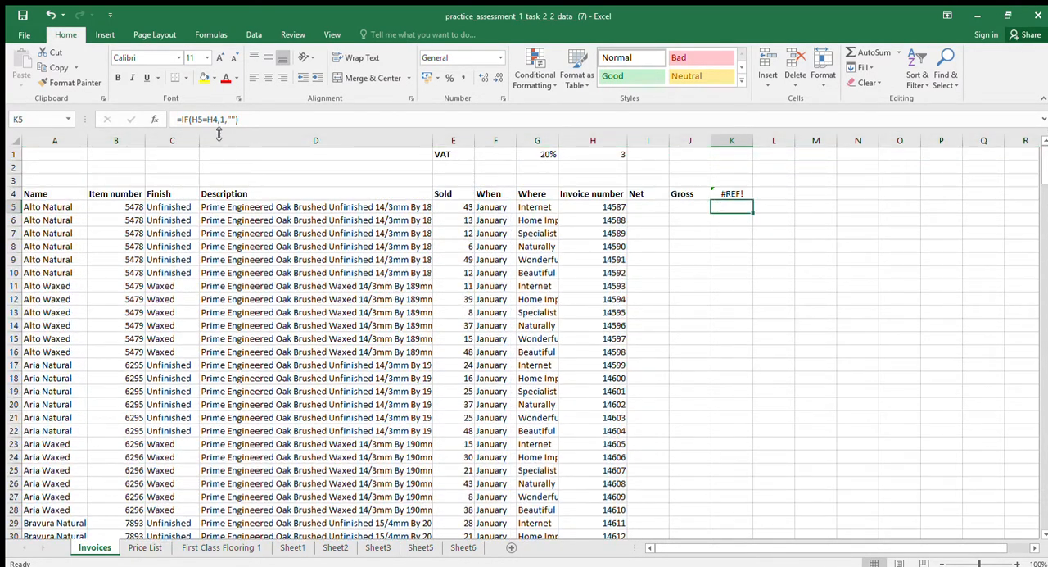
{"action": "left_click", "coordinate": [250, 128]}
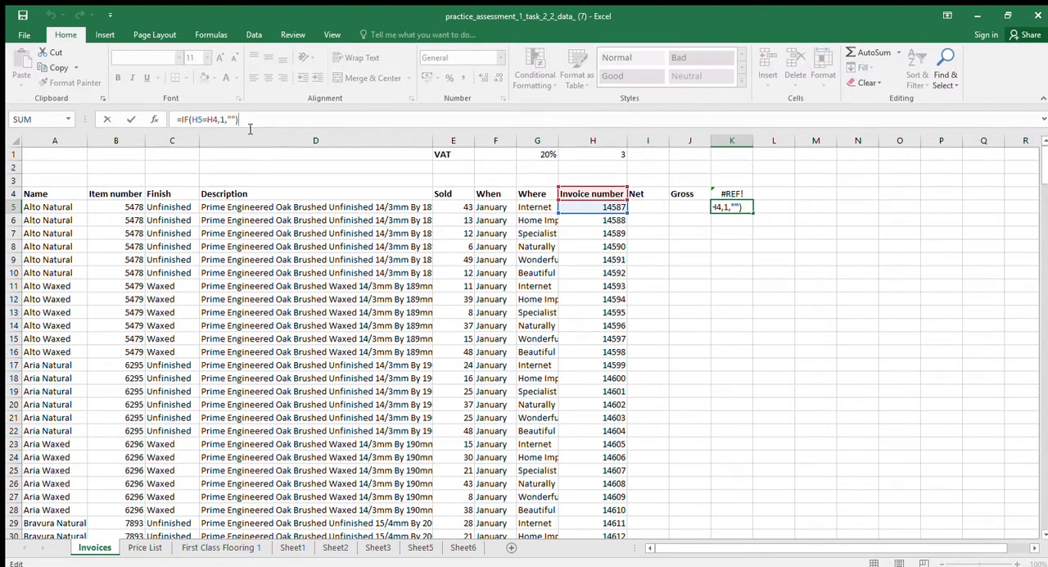
{"action": "key", "text": "ctrl+Return"}
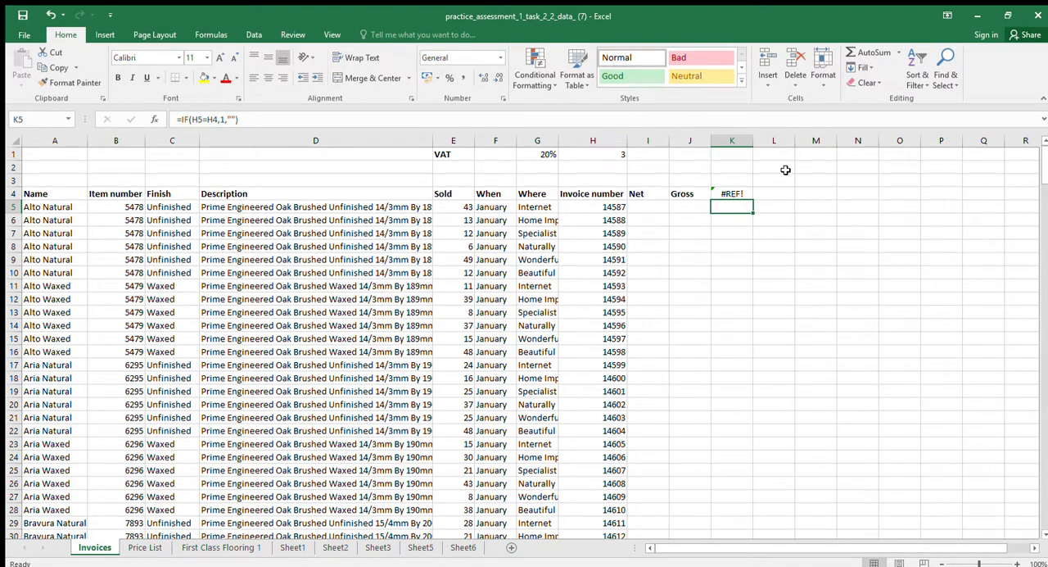
{"action": "key", "text": "ctrl+c"}
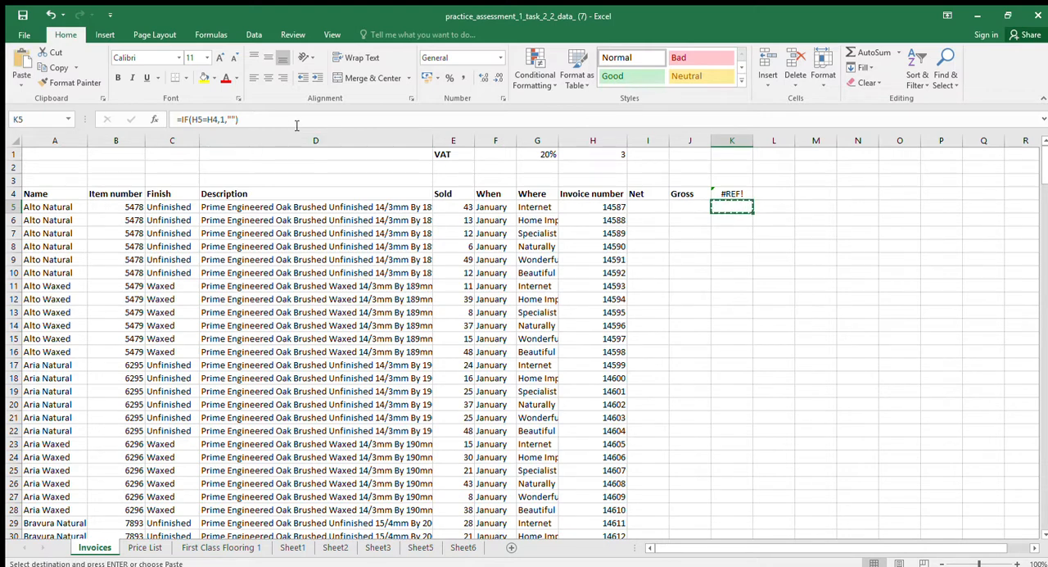
{"action": "key", "text": "Down"}
{"action": "key", "text": "ctrl+v"}
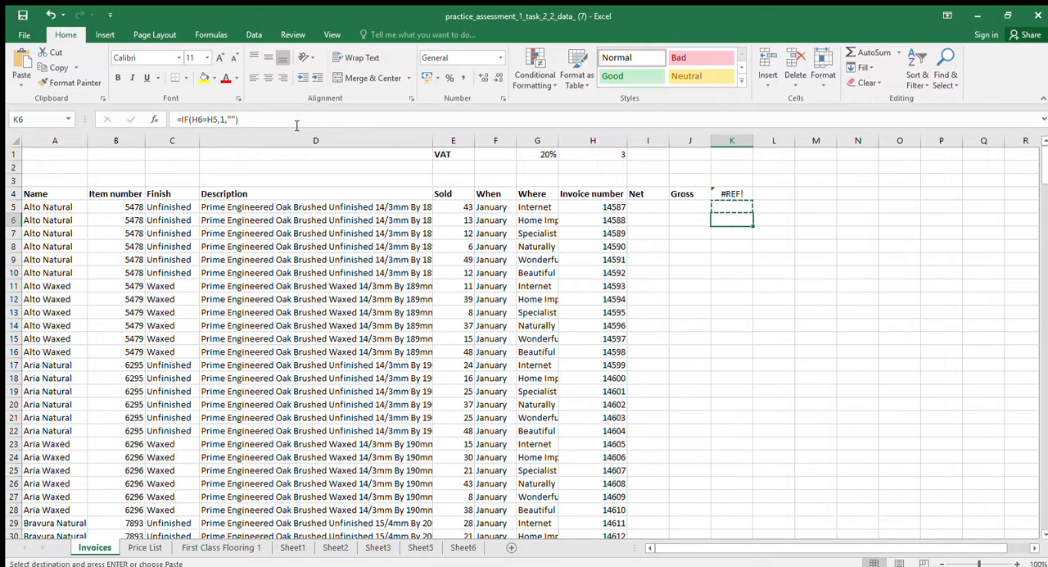
{"action": "key", "text": "ctrl+shift+End"}
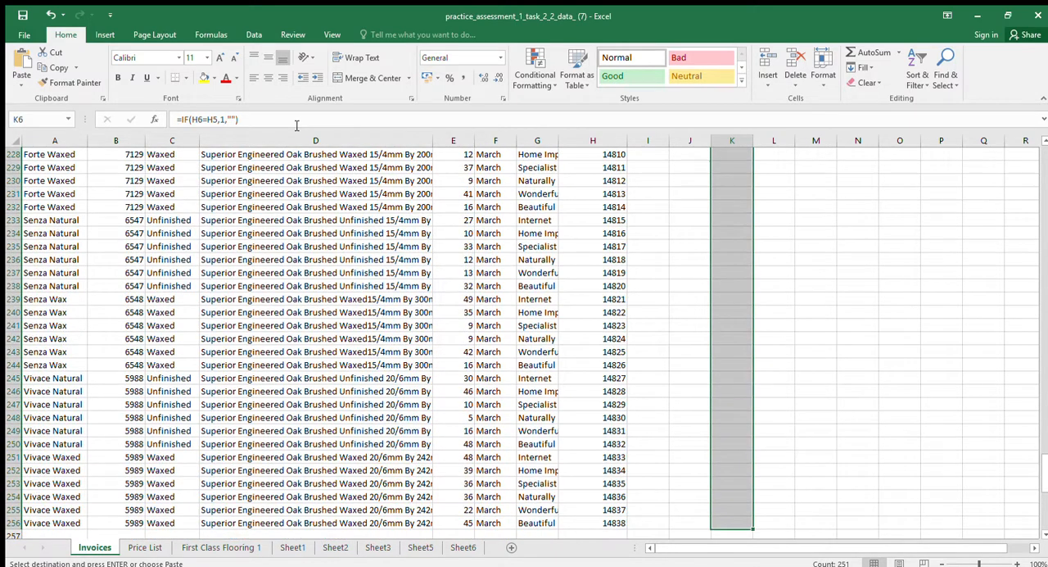
{"action": "key", "text": "ctrl+v"}
{"action": "key", "text": "ctrl+Up"}
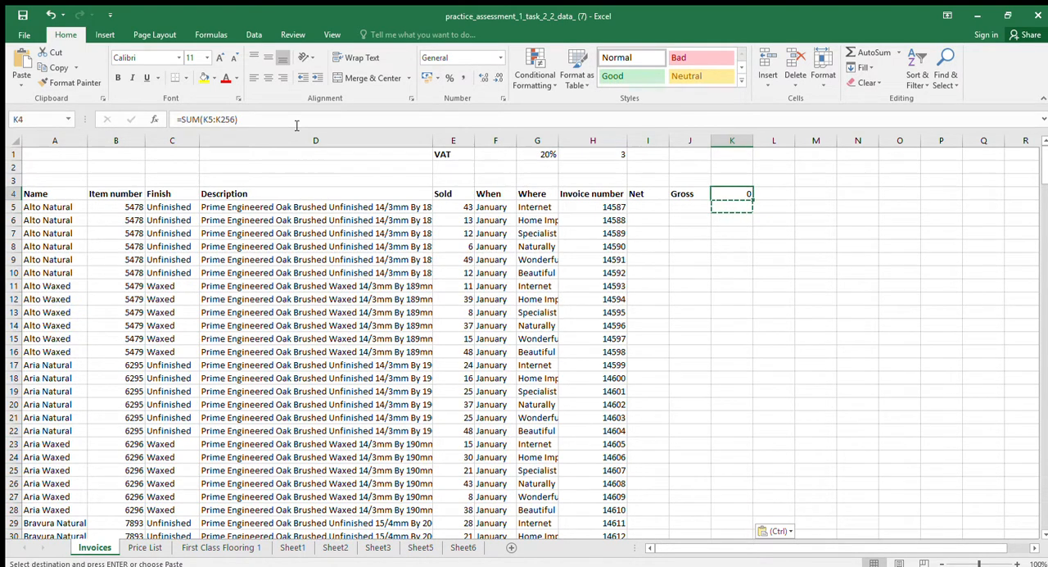
{"action": "key", "text": "Down"}
{"action": "key", "text": "Up"}
{"action": "key", "text": "Down"}
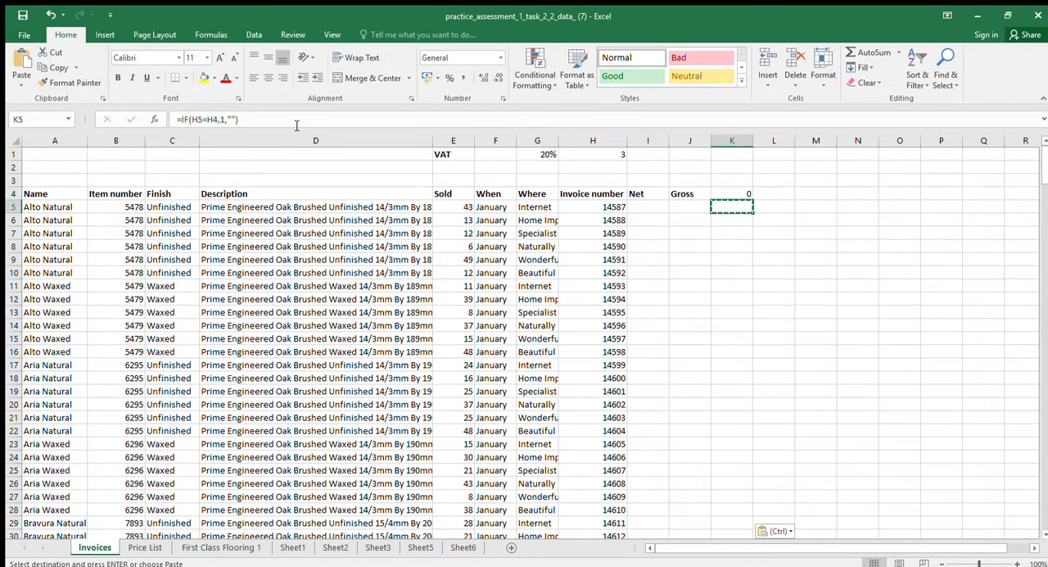
Undo the formula refill in column K and the three duplicate row deletions
{"action": "left_click", "coordinate": [50, 15]}
{"action": "left_click", "coordinate": [50, 15]}
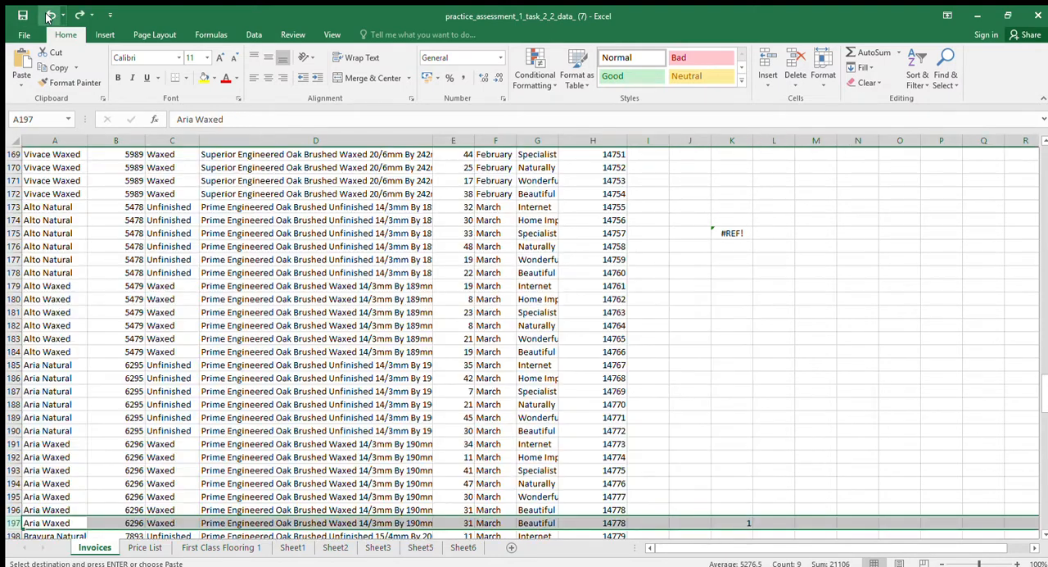
{"action": "left_click", "coordinate": [50, 15]}
{"action": "left_click", "coordinate": [50, 15]}
{"action": "scroll", "coordinate": [442, 159], "scroll_direction": "up", "scroll_amount": 4}
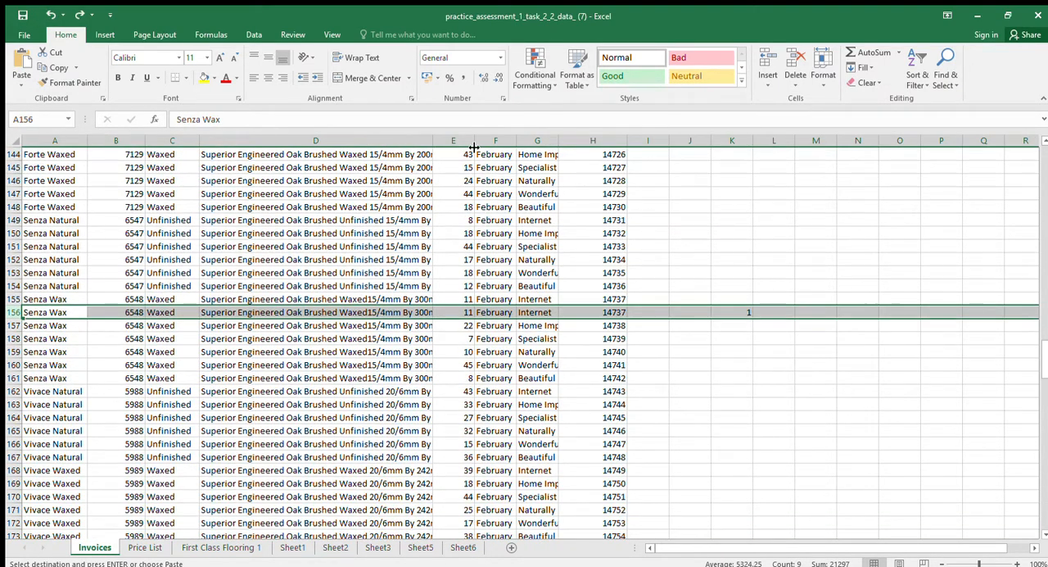
{"action": "left_click_drag", "start_coordinate": [1044, 362], "coordinate": [1044, 155]}
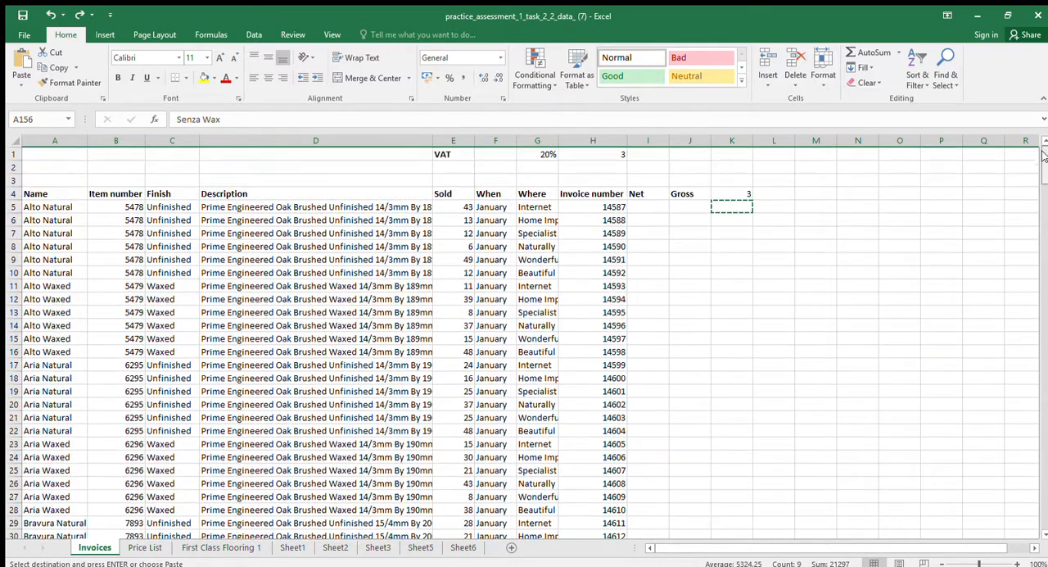
{"action": "left_click", "coordinate": [739, 208]}
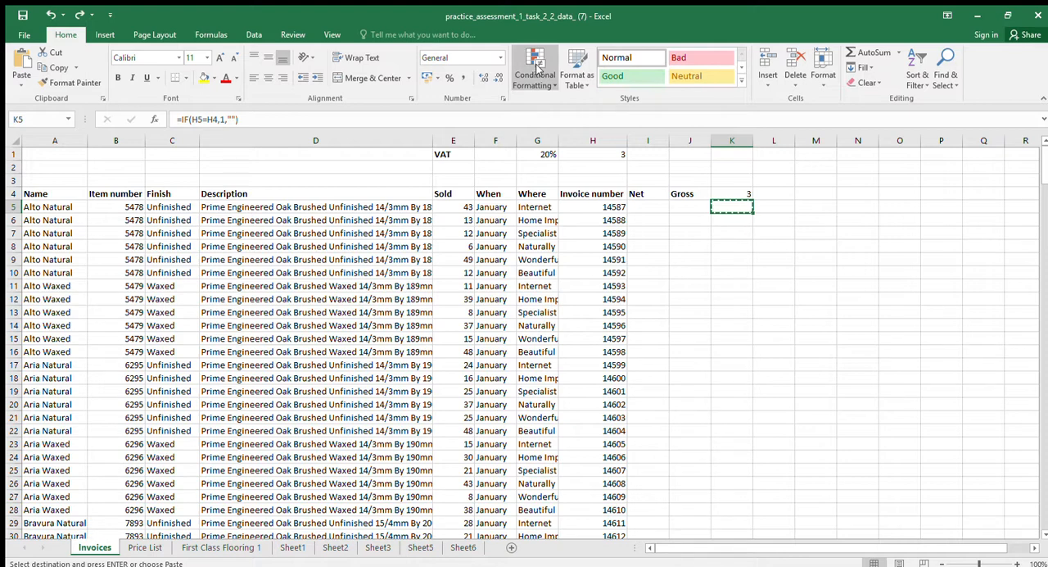
Look through Sheet5, Sheet6 and Sheet3 for the conditional formatting screenshot, and return to the Invoices sheet
{"action": "left_click", "coordinate": [407, 551]}
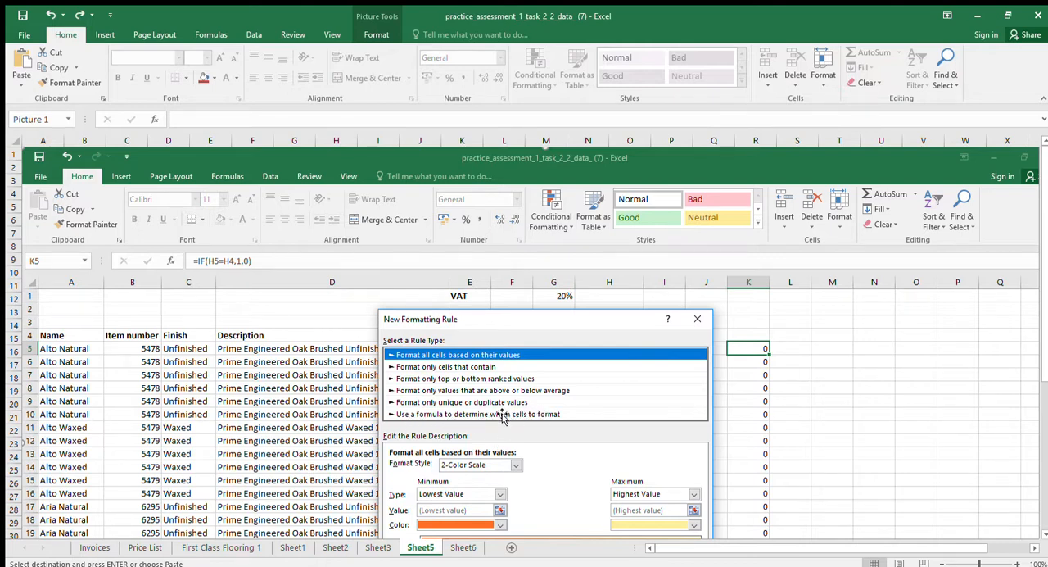
{"action": "left_click", "coordinate": [463, 547]}
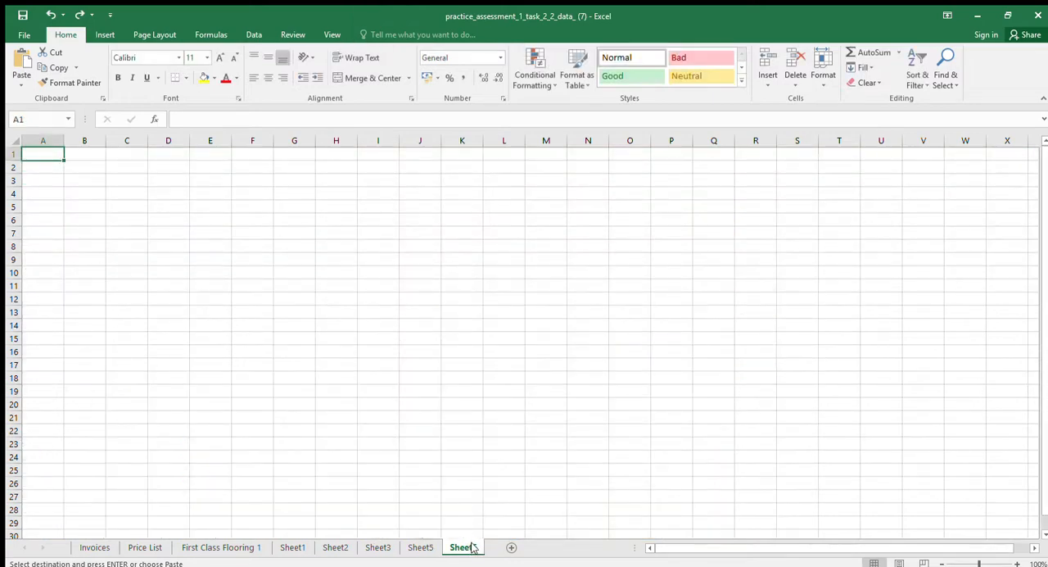
{"action": "left_click", "coordinate": [383, 547]}
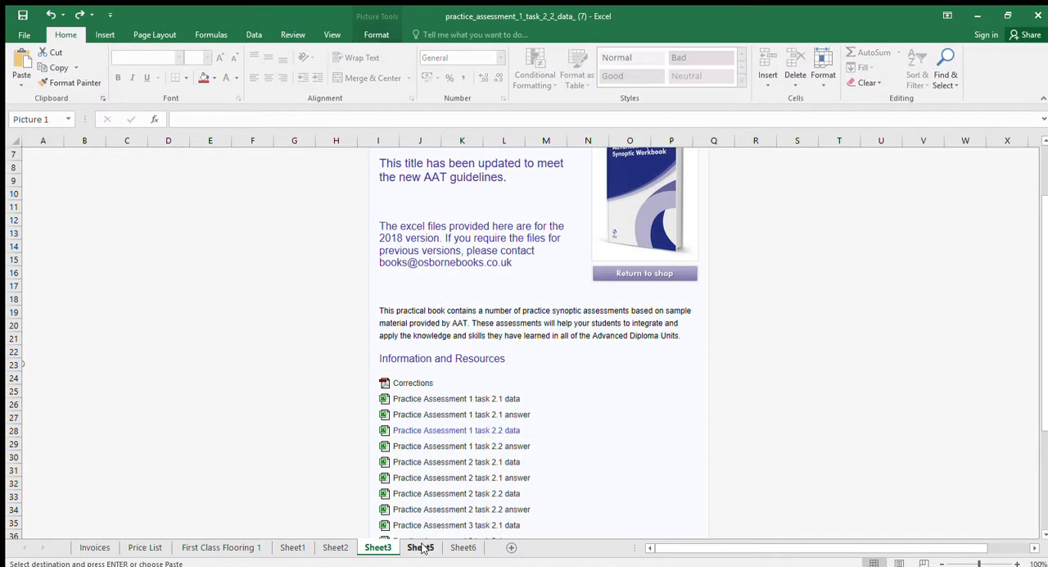
{"action": "left_click", "coordinate": [421, 547]}
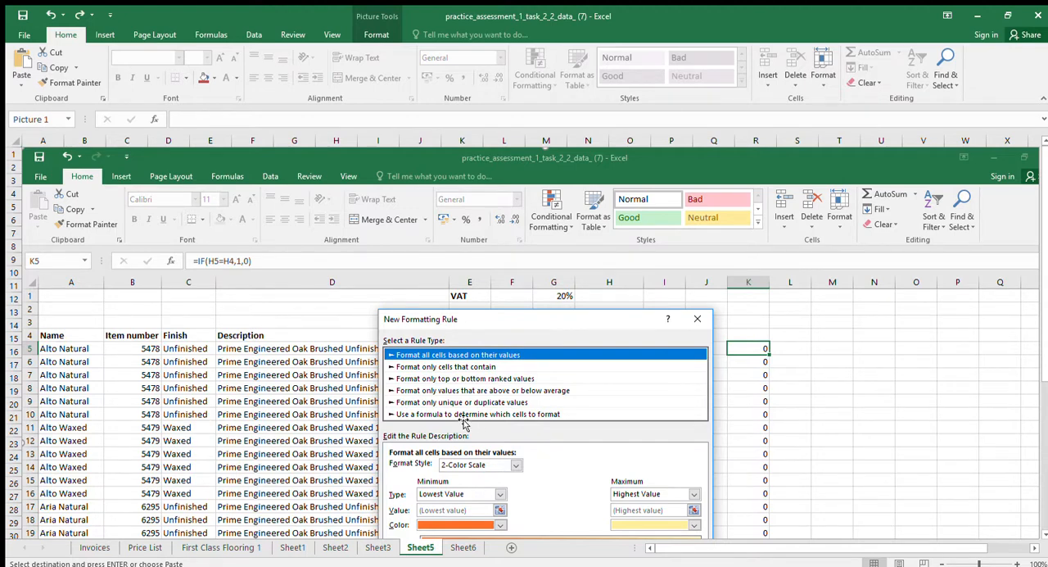
{"action": "left_click", "coordinate": [95, 547]}
Try an IF formula in cell M5 that tests whether K5=1
{"action": "left_click", "coordinate": [837, 210]}
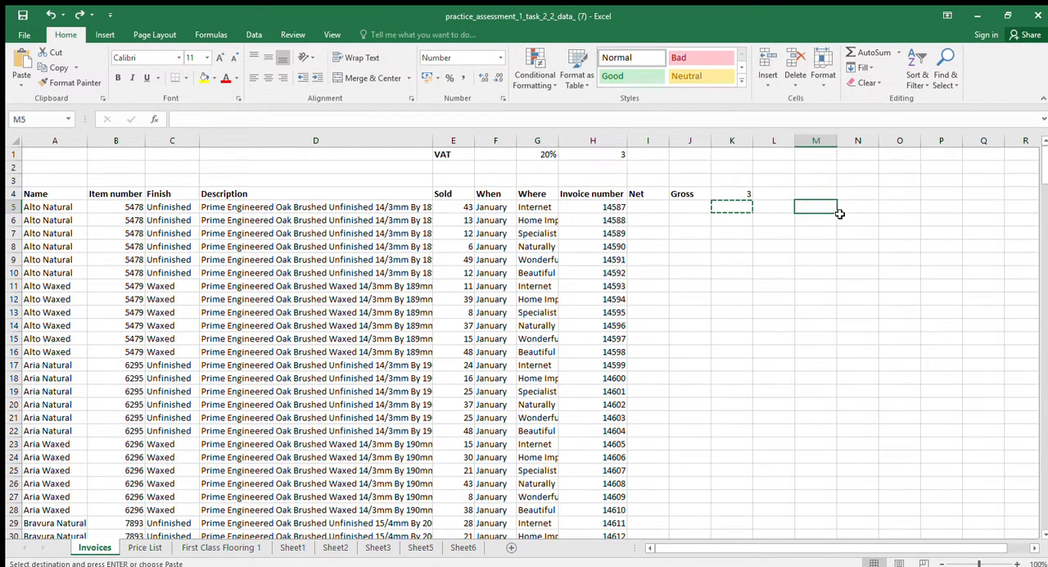
{"action": "type", "text": "=if"}
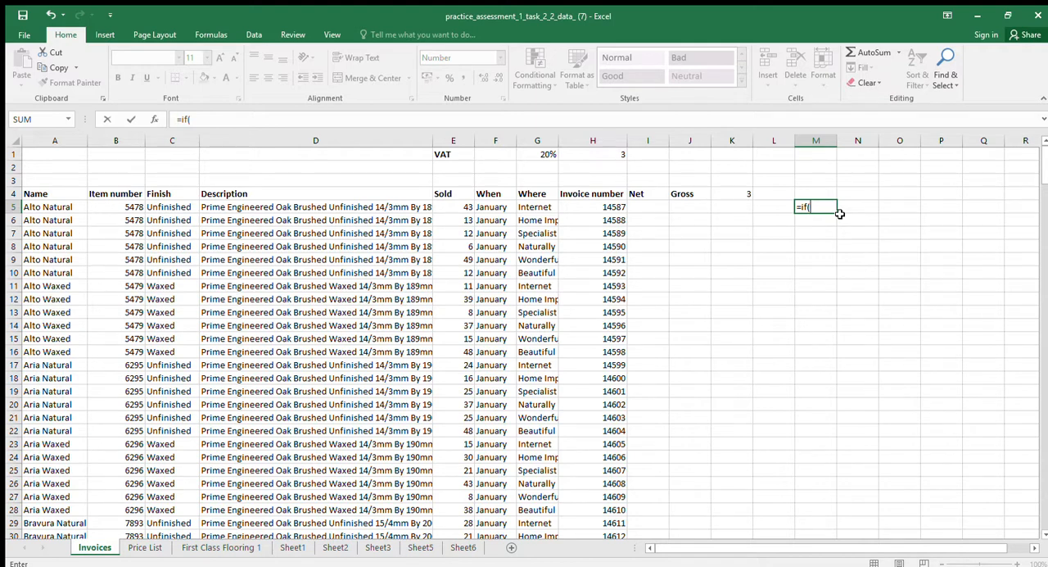
{"action": "type", "text": "(K5=1,1"}
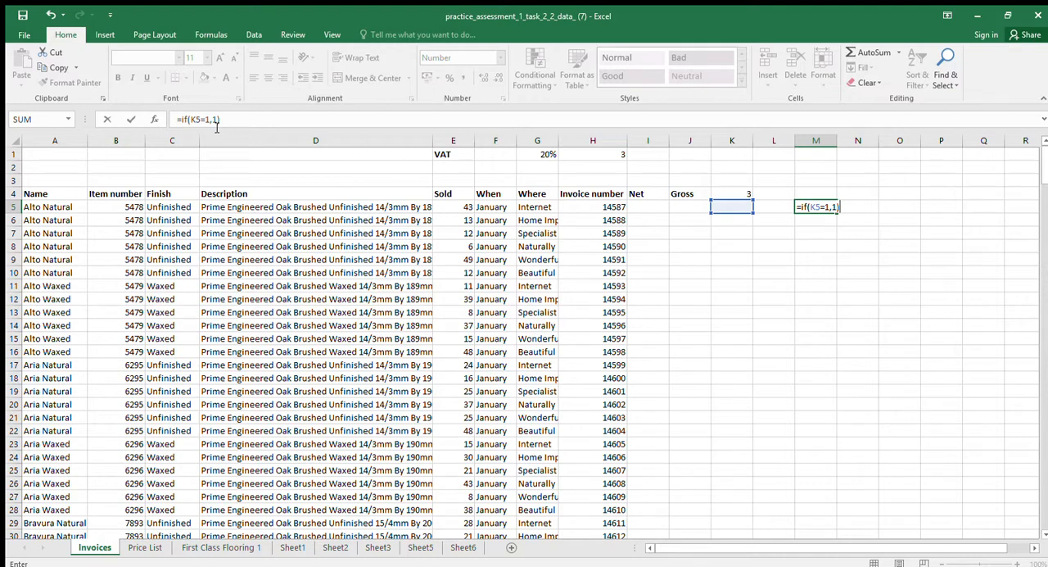
{"action": "key", "text": "BackSpace"}
{"action": "key", "text": "BackSpace"}
{"action": "key", "text": "BackSpace"}
{"action": "key", "text": "BackSpace"}
{"action": "key", "text": "BackSpace"}
{"action": "key", "text": "BackSpace"}
{"action": "key", "text": "BackSpace"}
{"action": "key", "text": "BackSpace"}
{"action": "key", "text": "BackSpace"}
{"action": "key", "text": "BackSpace"}
{"action": "key", "text": "BackSpace"}
{"action": "key", "text": "Return"}
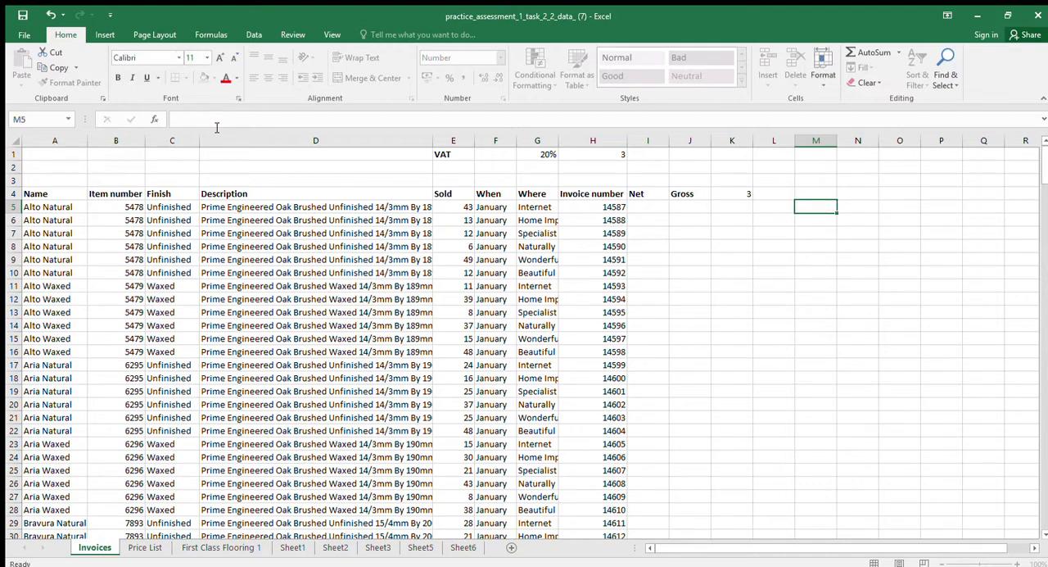
Delete row 156, the flagged repeat of the February Senza Wax Internet invoice
{"action": "left_click", "coordinate": [728, 207]}
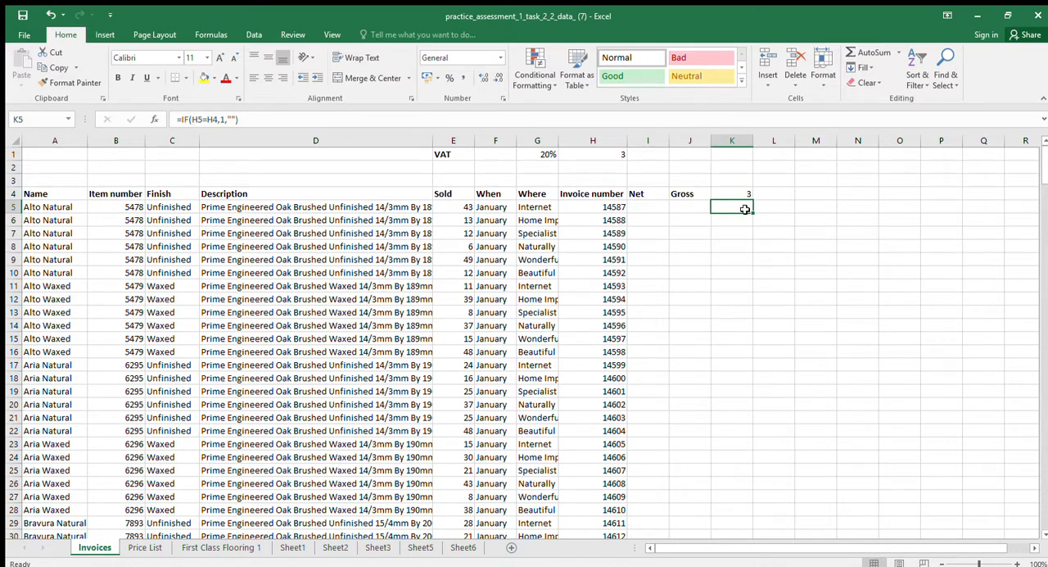
{"action": "key", "text": "Page_Down"}
{"action": "key", "text": "Page_Down"}
{"action": "key", "text": "Page_Down"}
{"action": "key", "text": "Page_Down"}
{"action": "scroll", "coordinate": [745, 209], "scroll_direction": "down", "scroll_amount": 9}
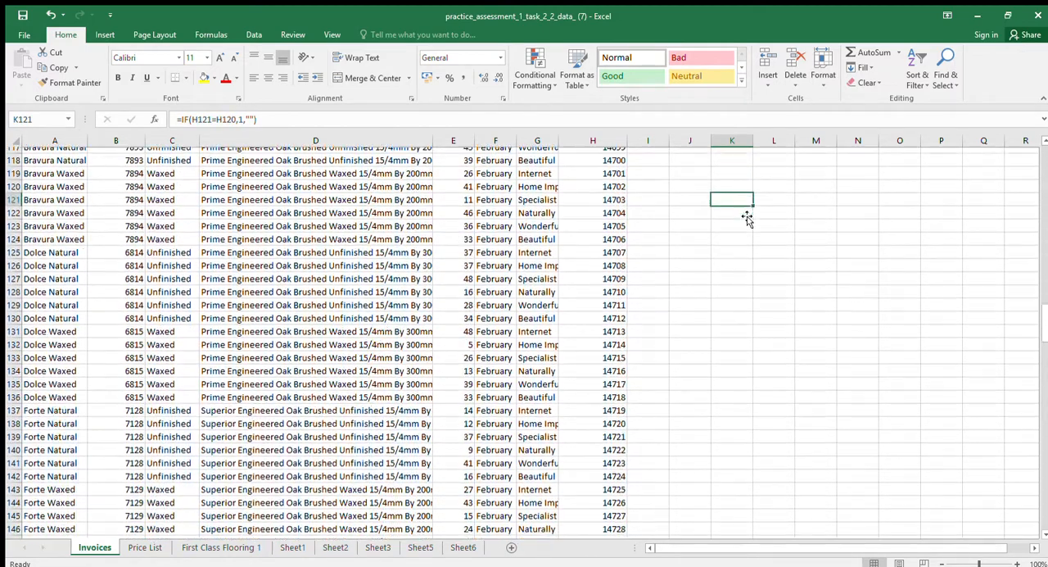
{"action": "left_click", "coordinate": [737, 312]}
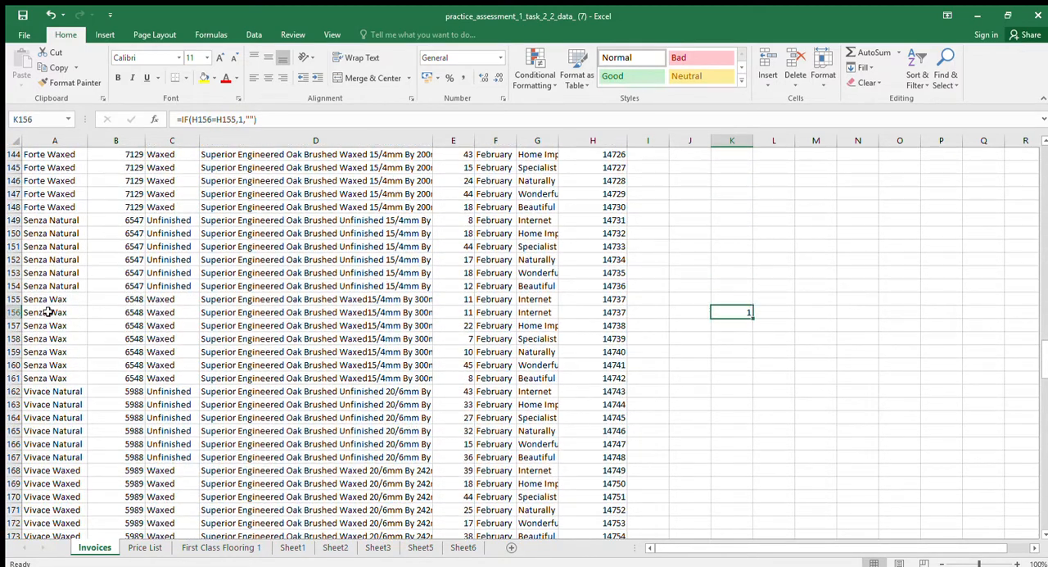
{"action": "left_click", "coordinate": [15, 312]}
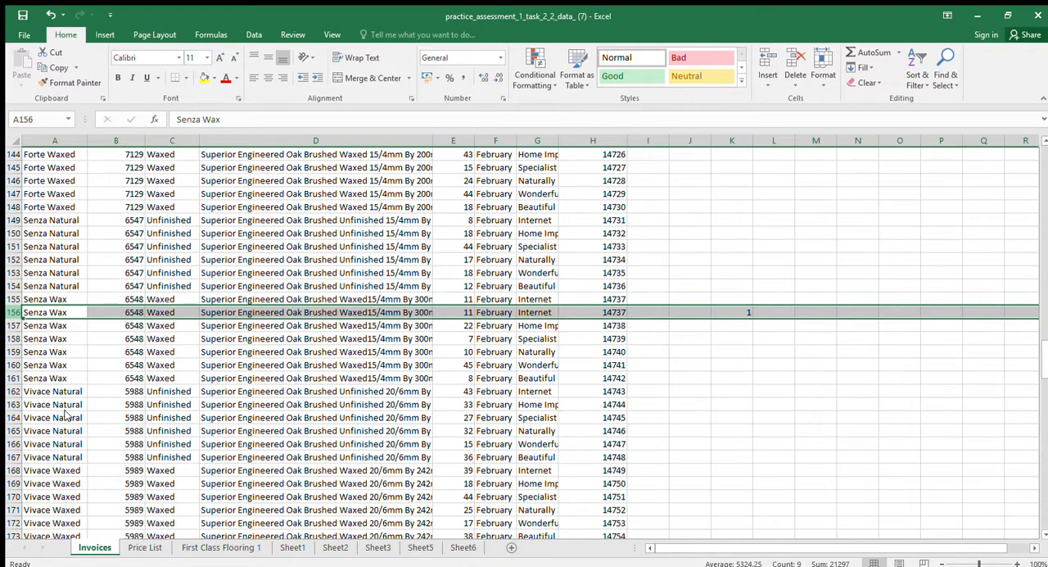
Delete row 175, the flagged repeat of the March Alto Natural invoice
{"action": "scroll", "coordinate": [408, 383], "scroll_direction": "down", "scroll_amount": 5}
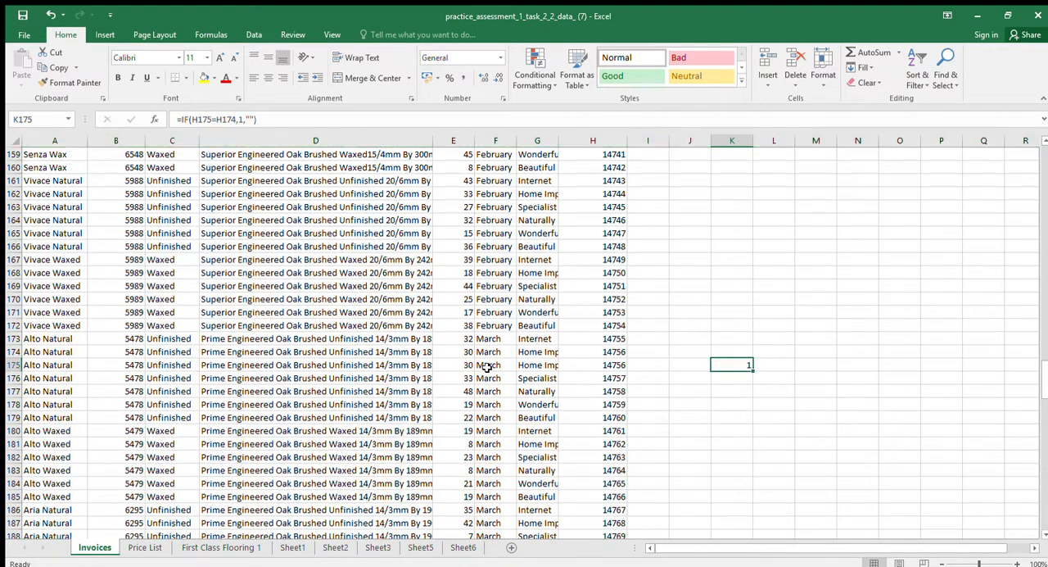
{"action": "left_click", "coordinate": [15, 364]}
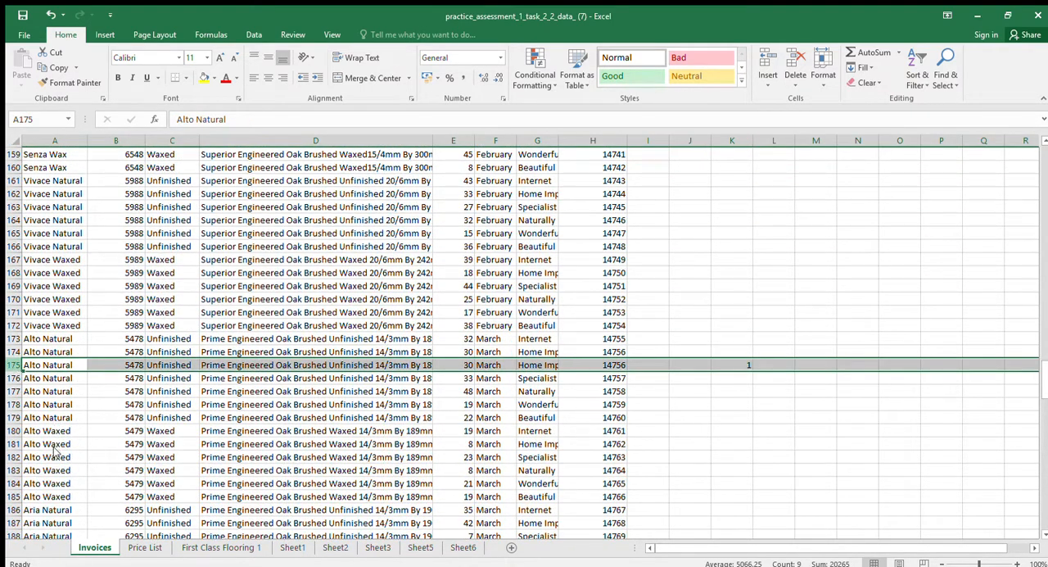
{"action": "key", "text": "ctrl+minus"}
Delete row 197, the flagged repeat of the March Aria Waxed invoice
{"action": "scroll", "coordinate": [432, 405], "scroll_direction": "down", "scroll_amount": 4}
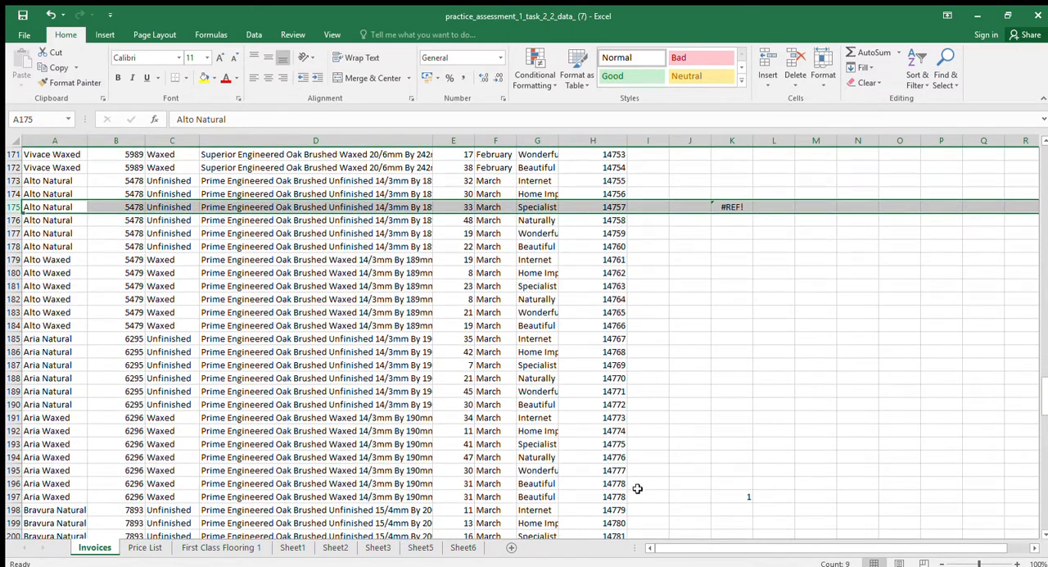
{"action": "left_click", "coordinate": [678, 497]}
{"action": "left_click", "coordinate": [14, 496]}
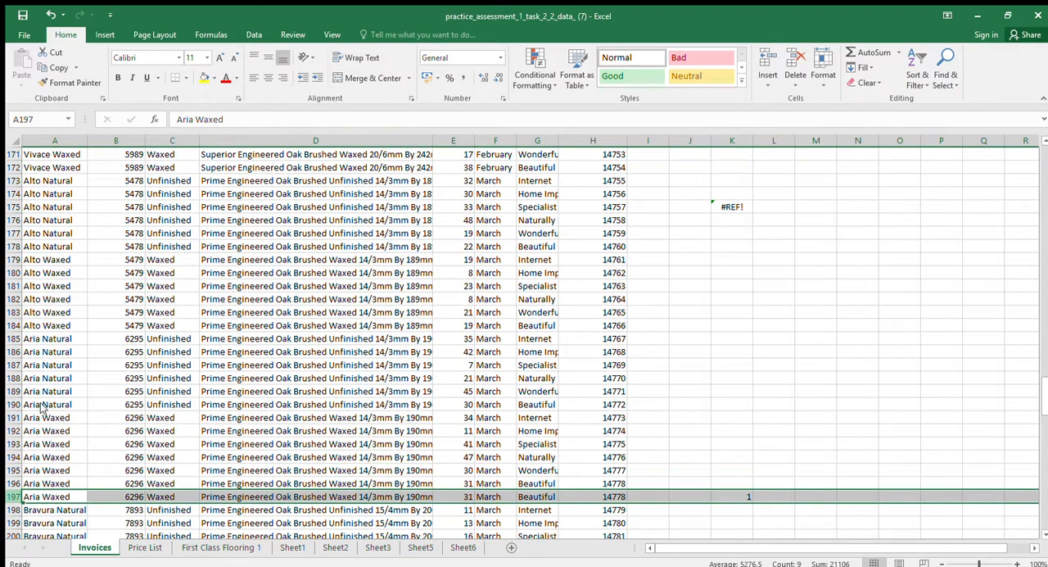
{"action": "key", "text": "ctrl+minus"}
Clear the SUM formula that totals the duplicate flags from cell K4
{"action": "scroll", "coordinate": [465, 389], "scroll_direction": "up", "scroll_amount": 16}
{"action": "scroll", "coordinate": [465, 389], "scroll_direction": "up", "scroll_amount": 20}
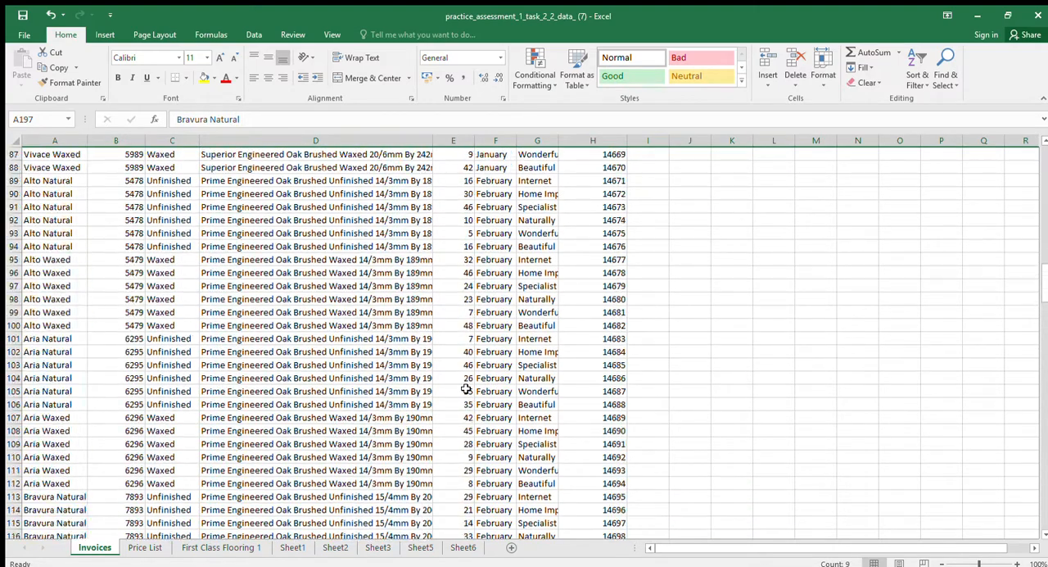
{"action": "scroll", "coordinate": [1032, 182], "scroll_direction": "up", "scroll_amount": 4}
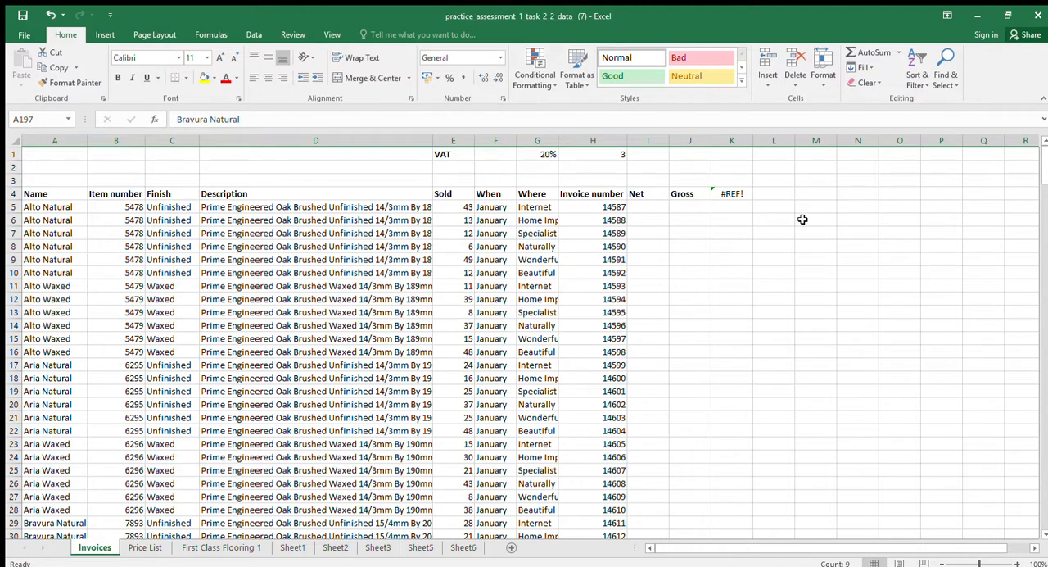
{"action": "left_click", "coordinate": [740, 200]}
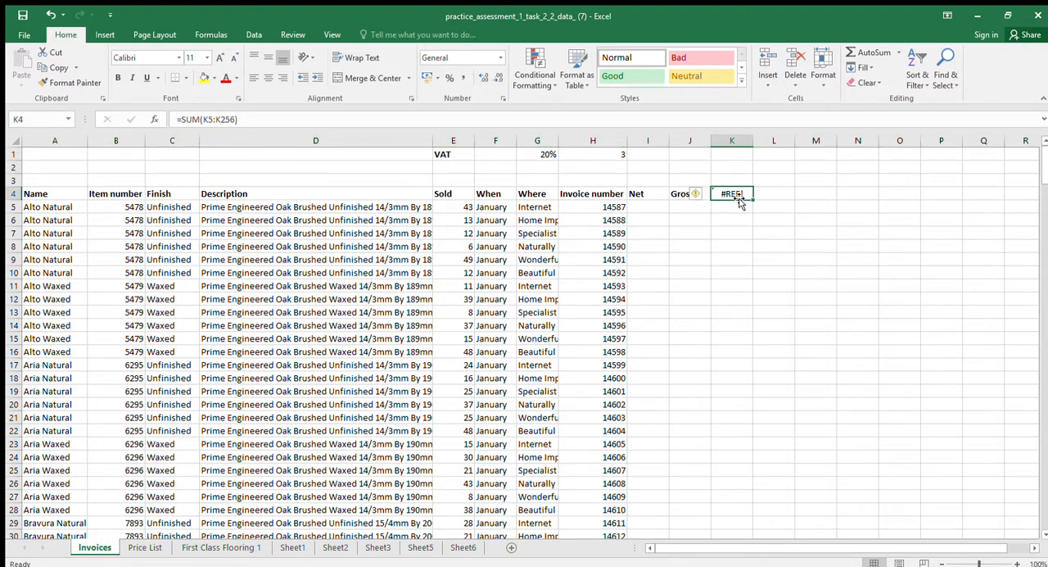
{"action": "key", "text": "Delete"}
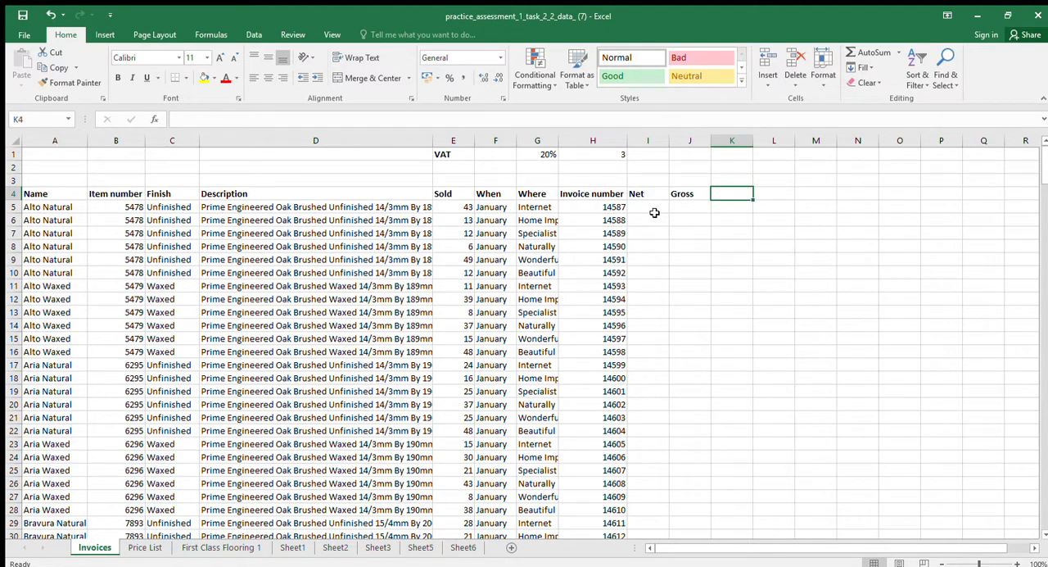
Check the item numbers and prices per pack on the Price List sheet, and return to the Invoices sheet
{"action": "left_click", "coordinate": [141, 547]}
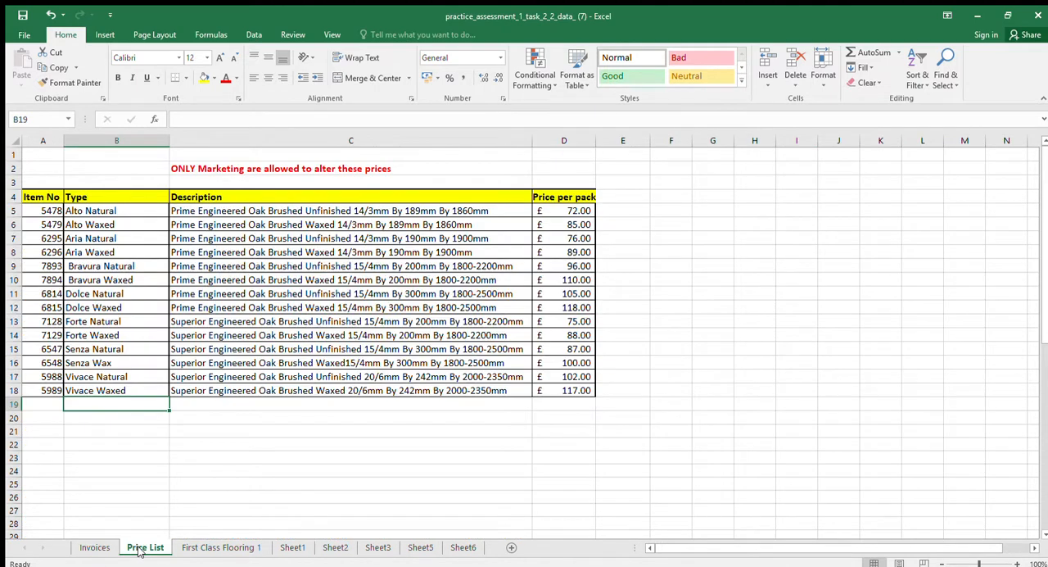
{"action": "left_click", "coordinate": [94, 547]}
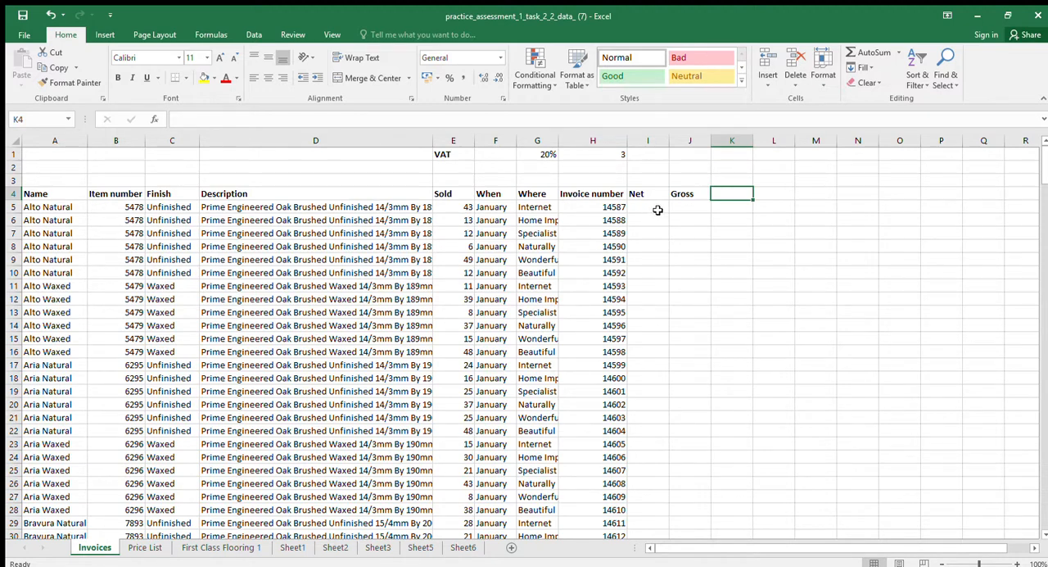
{"action": "left_click", "coordinate": [740, 208]}
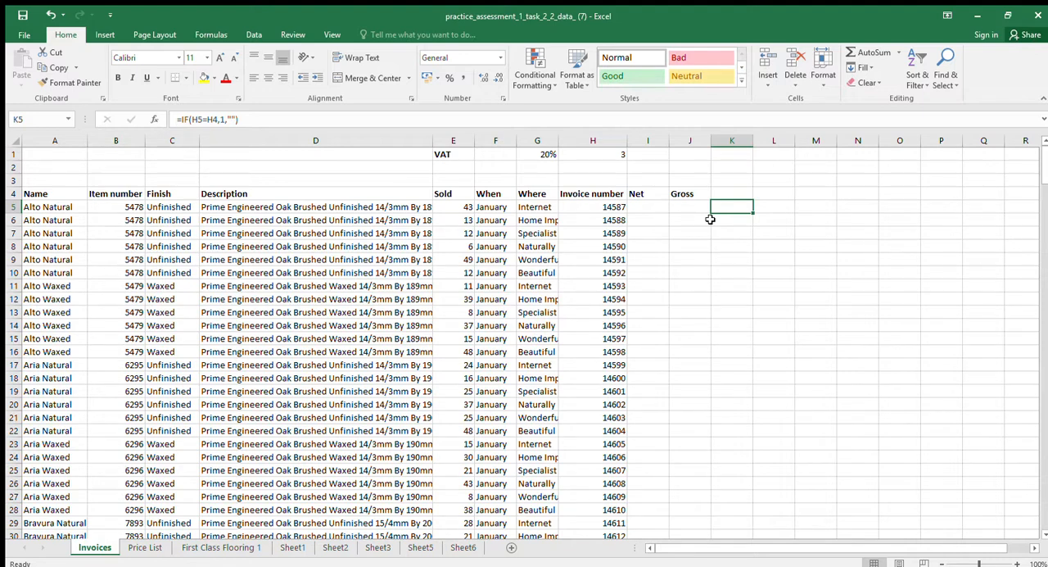
Put an equals sign as plain text in cell K5 to start a written-out lookup formula beside the invoices
{"action": "type", "text": "="}
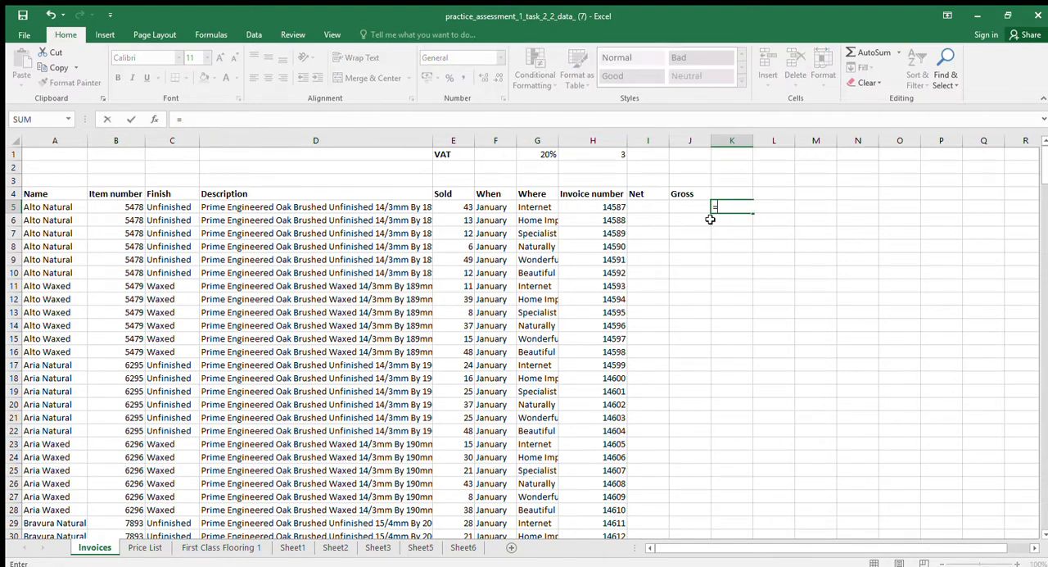
{"action": "key", "text": "Right"}
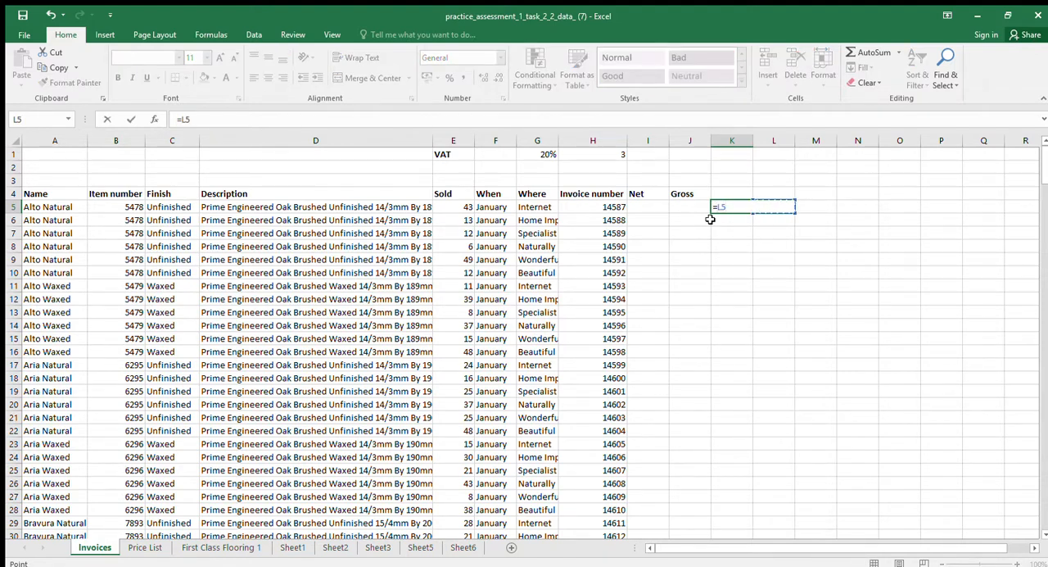
{"action": "key", "text": "BackSpace"}
{"action": "key", "text": "BackSpace"}
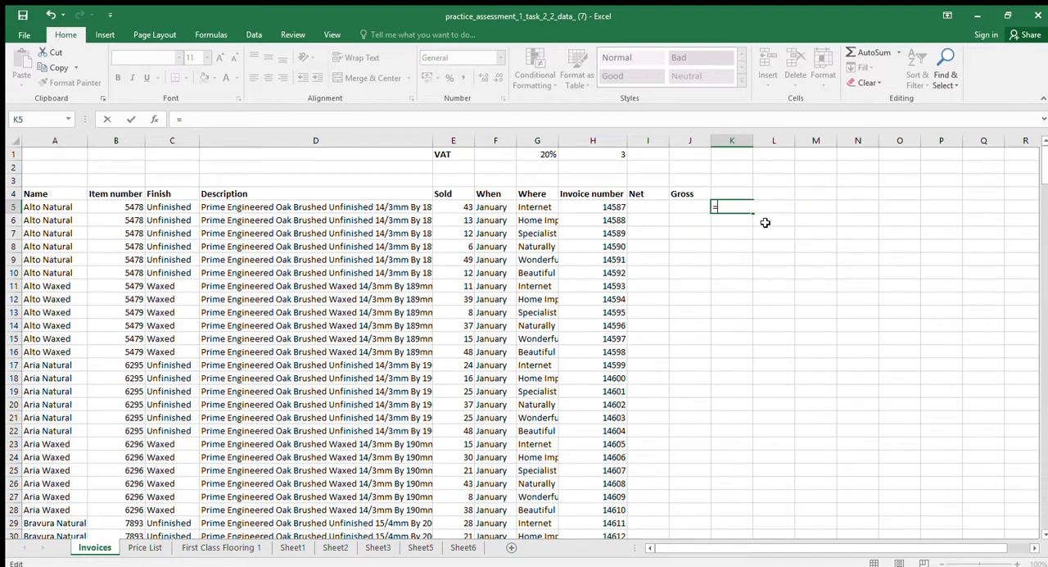
{"action": "left_click", "coordinate": [765, 221]}
{"action": "key", "text": "BackSpace"}
{"action": "key", "text": "BackSpace"}
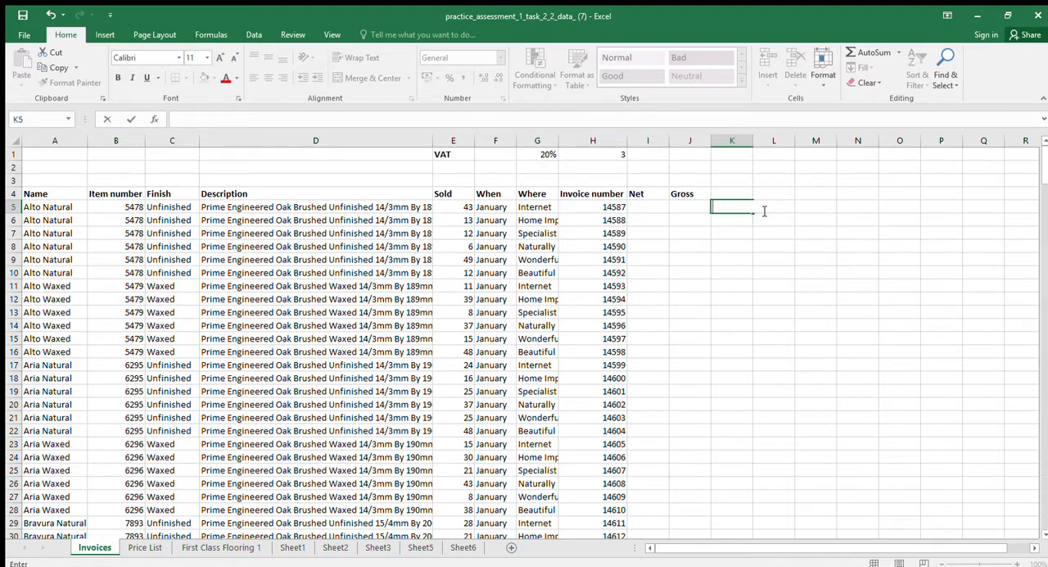
{"action": "key", "text": "Return"}
Check the Price List sheet, return to Invoices, and enter the text "vlookup(" in cell L5
{"action": "left_click", "coordinate": [762, 210]}
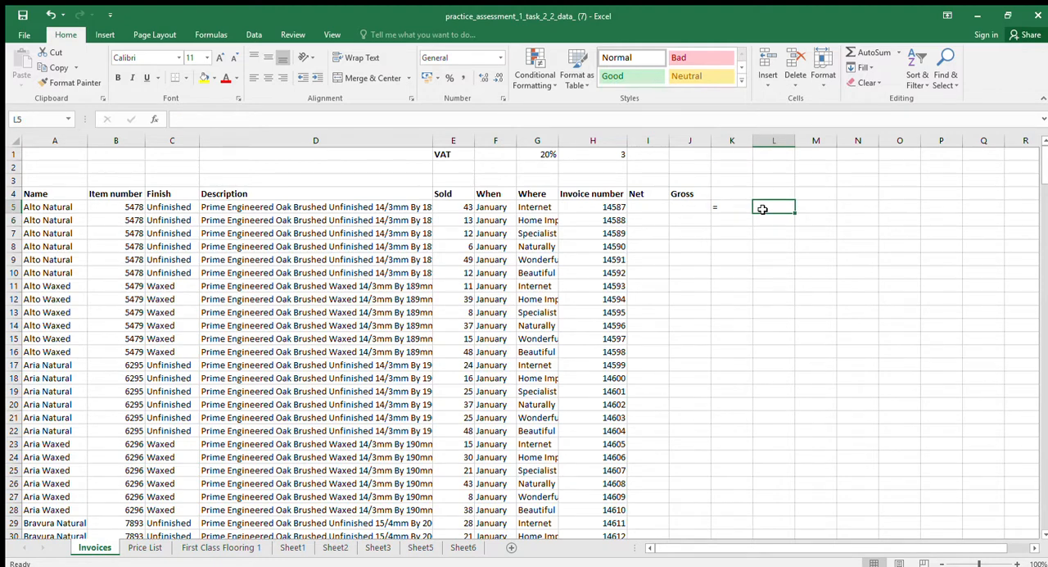
{"action": "left_click", "coordinate": [152, 543]}
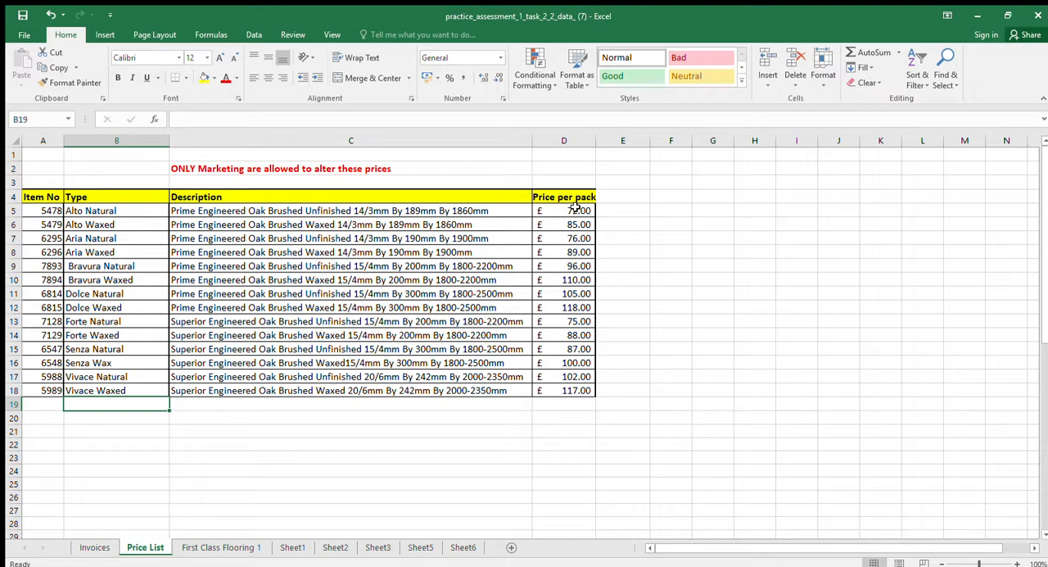
{"action": "left_click", "coordinate": [95, 547]}
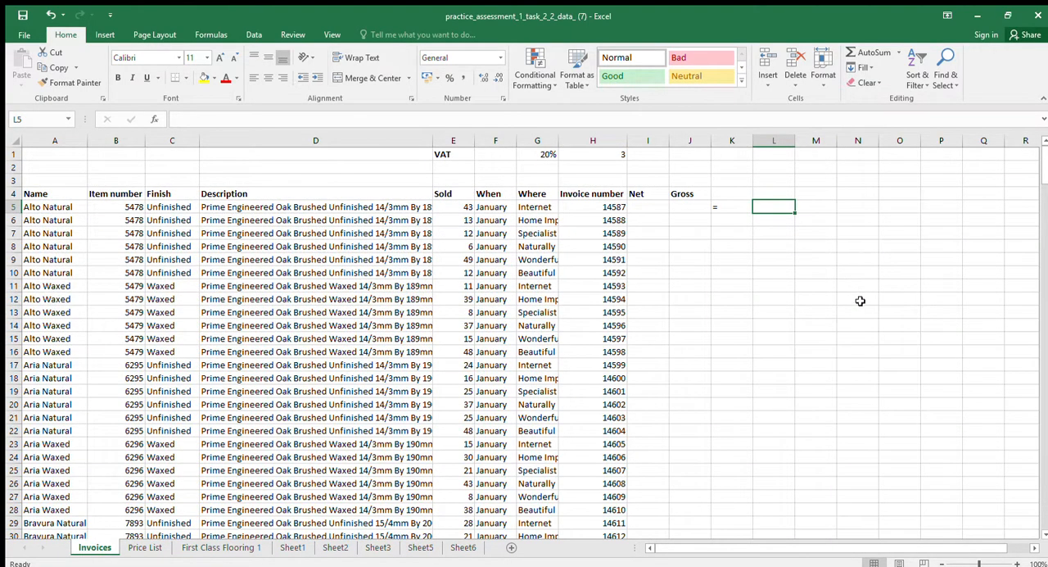
{"action": "type", "text": "vlookup("}
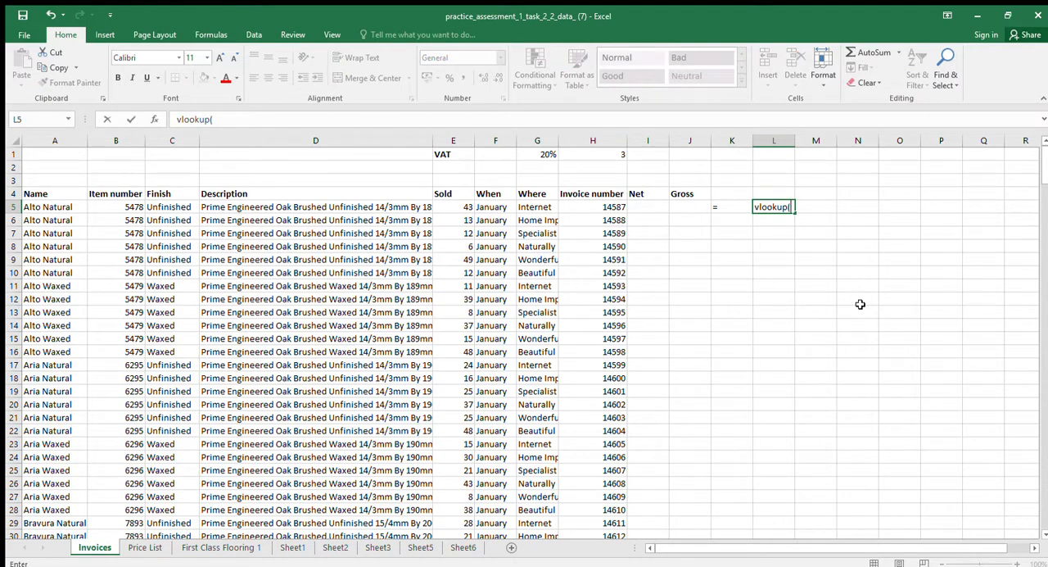
{"action": "key", "text": "Return"}
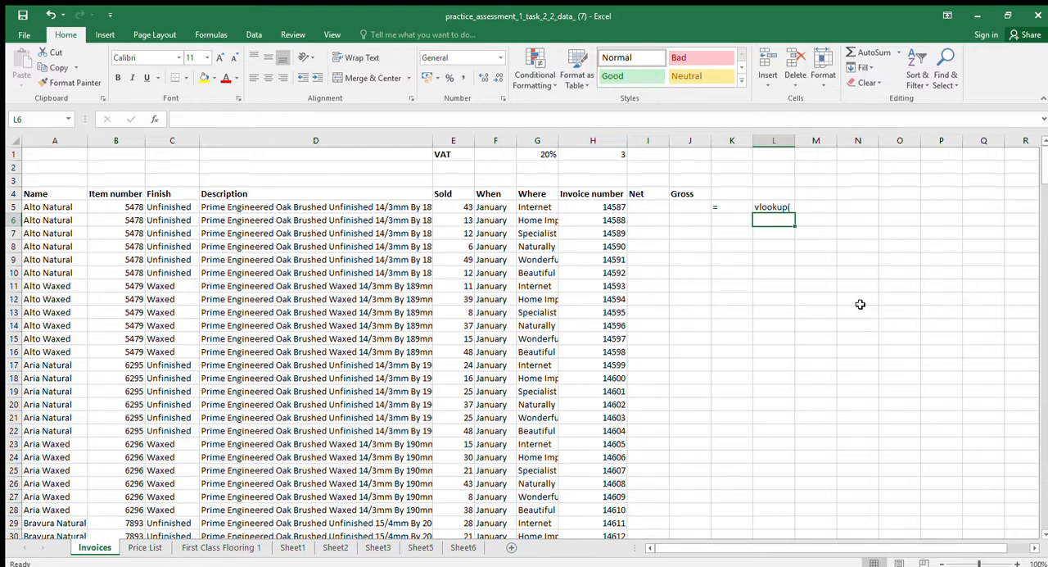
Enter "b5," in cell M5 as the lookup value of the written-out formula
{"action": "left_click", "coordinate": [815, 207]}
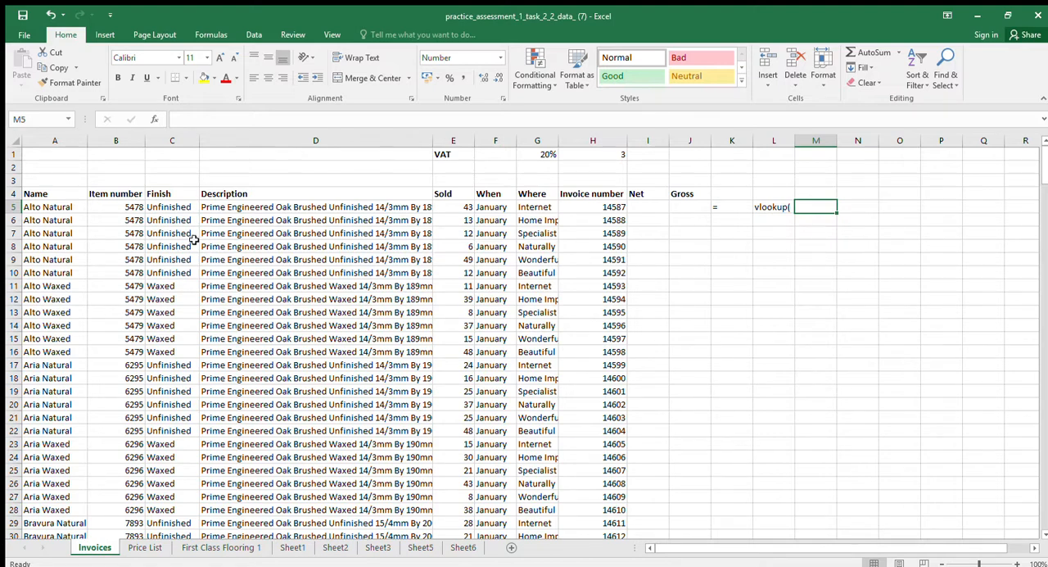
{"action": "type", "text": "b5,"}
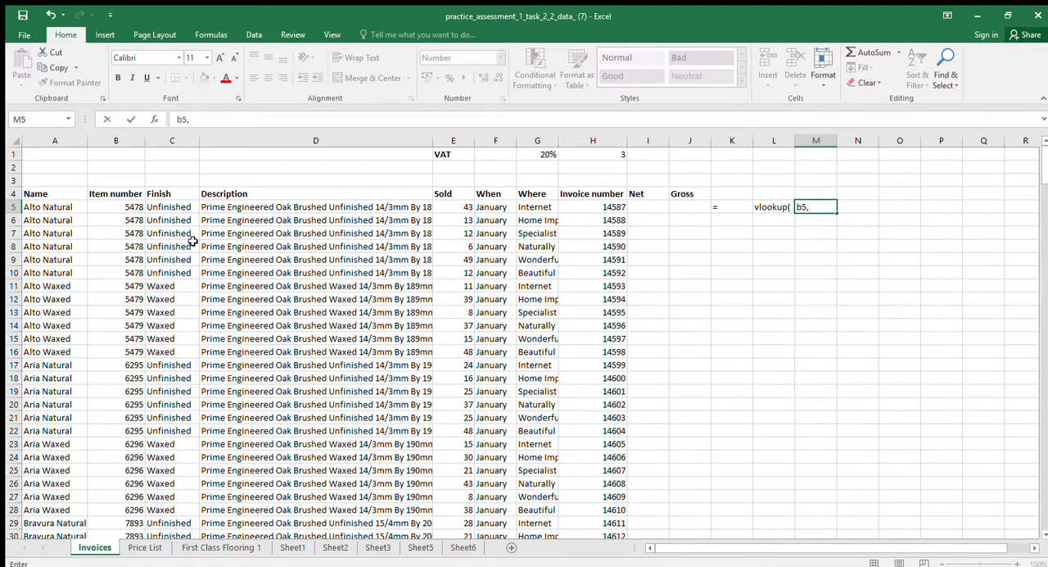
{"action": "key", "text": "Return"}
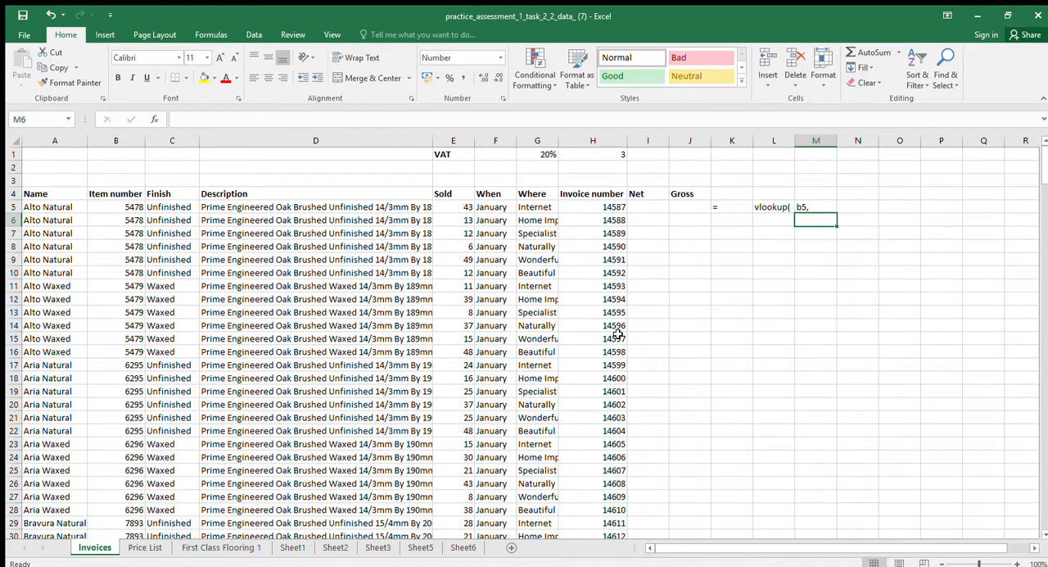
Replace the entry in M5 with "this," and enter "table," in N5 as the next part of the written-out formula
{"action": "left_click", "coordinate": [825, 205]}
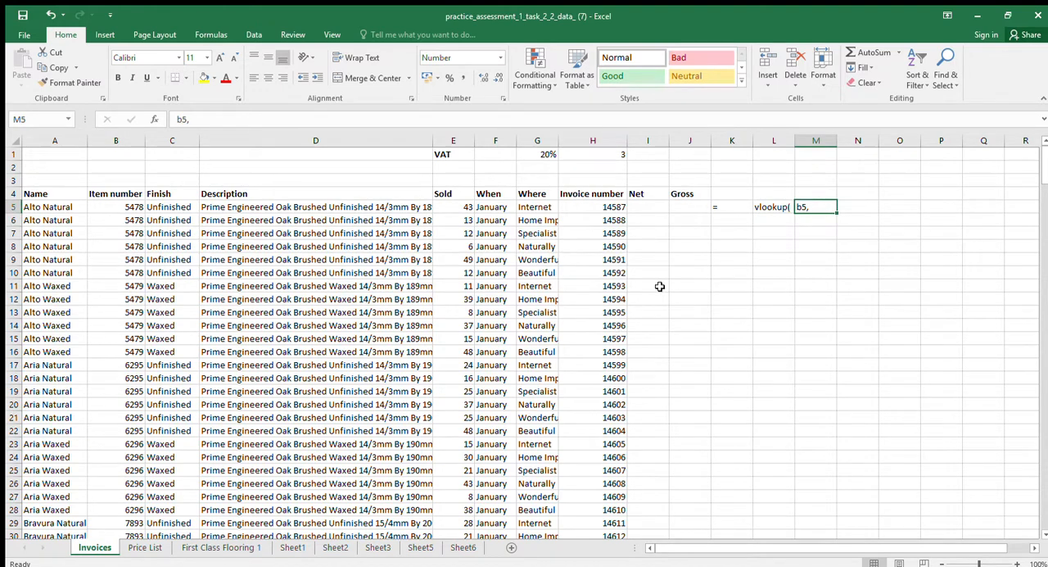
{"action": "type", "text": "this,"}
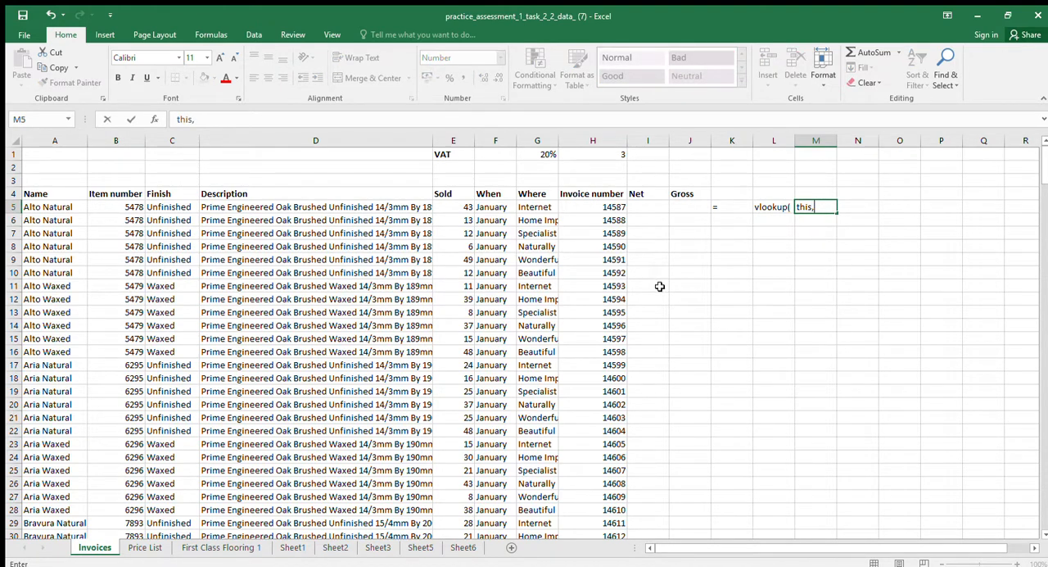
{"action": "key", "text": "Return"}
{"action": "key", "text": "Up"}
{"action": "key", "text": "Right"}
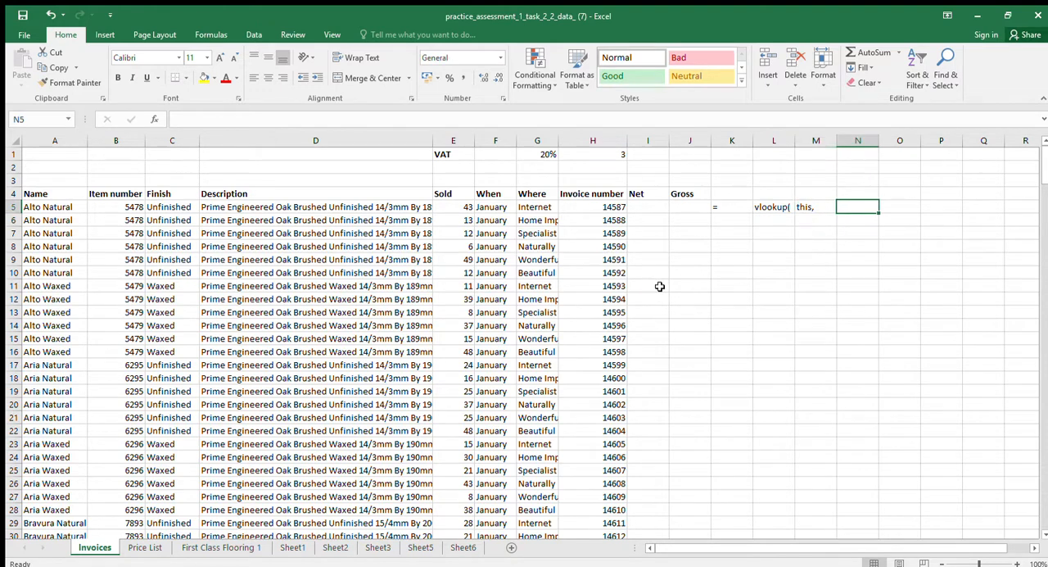
{"action": "type", "text": "table,"}
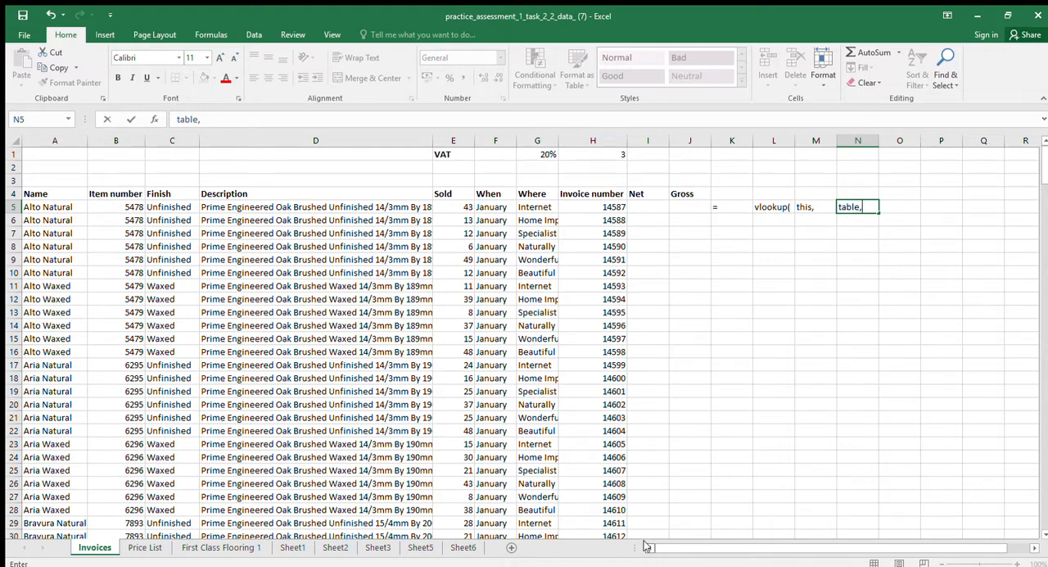
{"action": "left_click", "coordinate": [862, 271]}
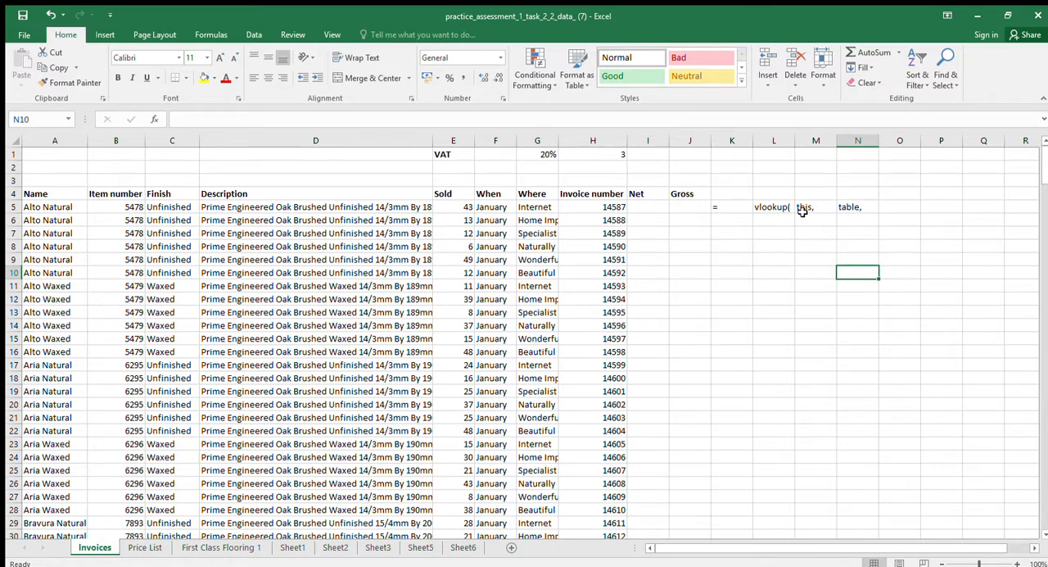
Glance at the Price List table, return to Invoices, and enter "go along this number of colums" in cell O5
{"action": "left_click", "coordinate": [152, 546]}
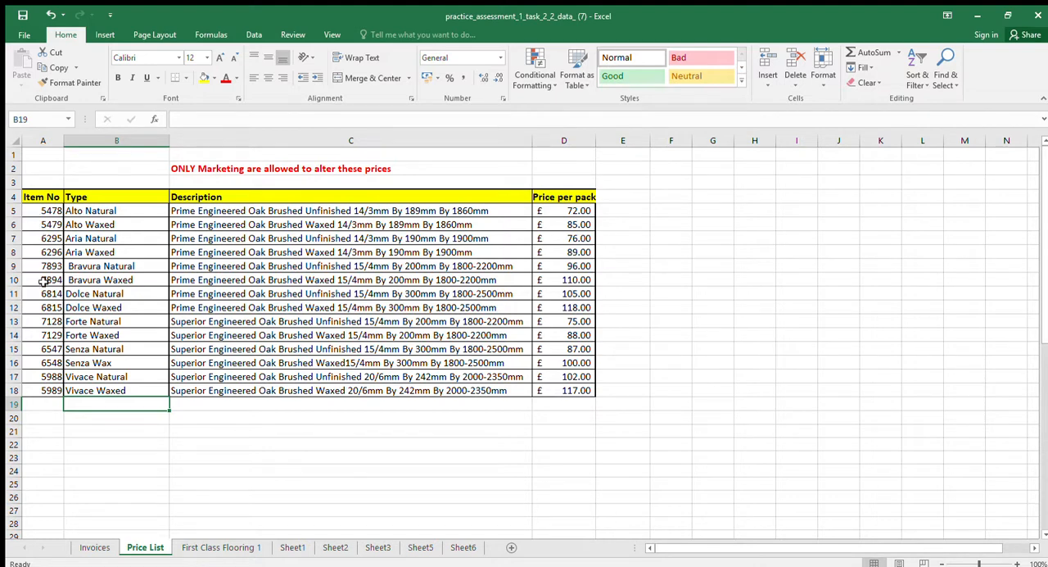
{"action": "left_click", "coordinate": [94, 547]}
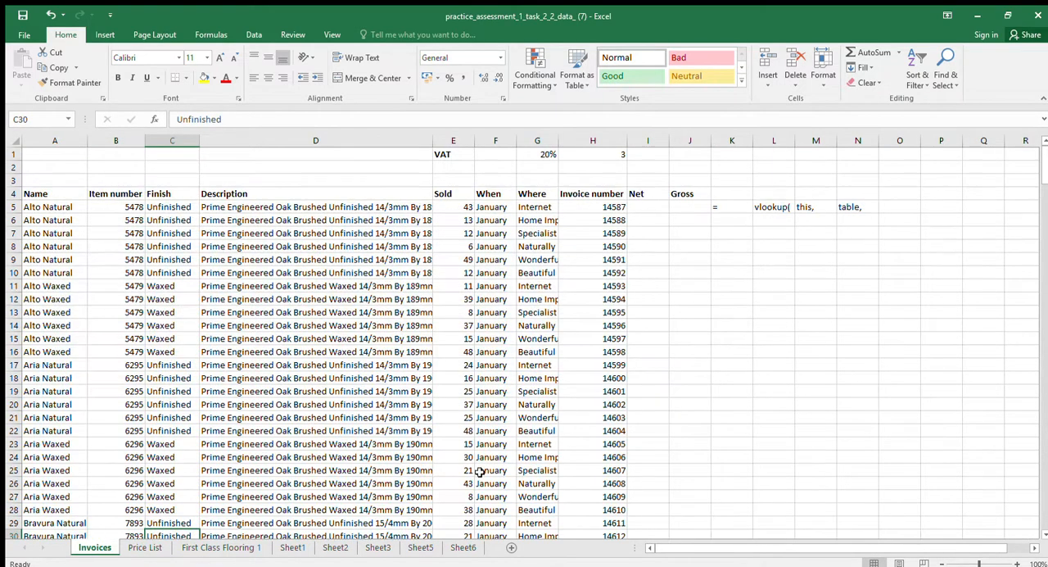
{"action": "left_click", "coordinate": [901, 206]}
{"action": "type", "text": "we"}
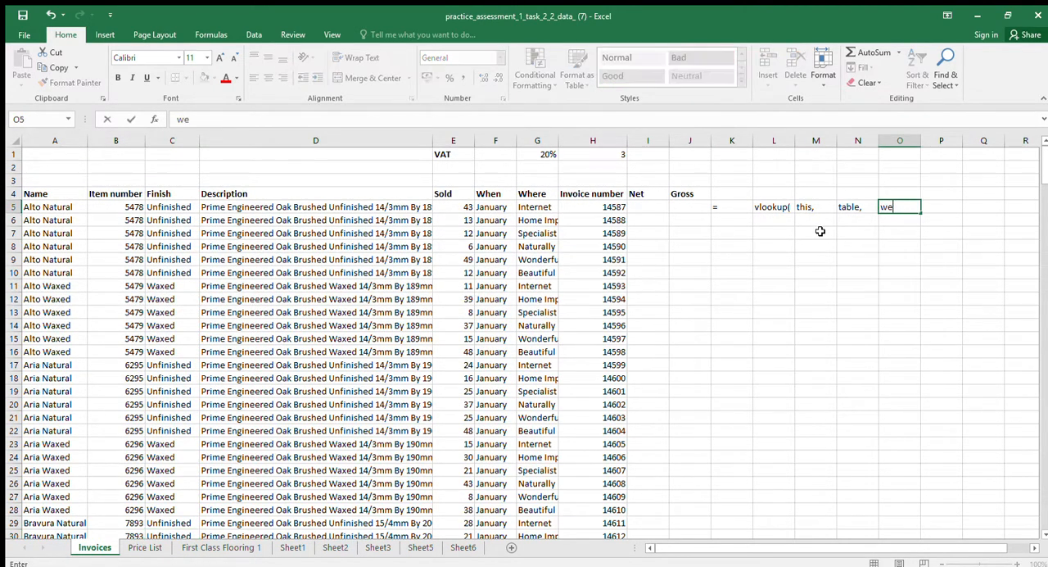
{"action": "key", "text": "BackSpace"}
{"action": "key", "text": "BackSpace"}
{"action": "type", "text": "go along this"}
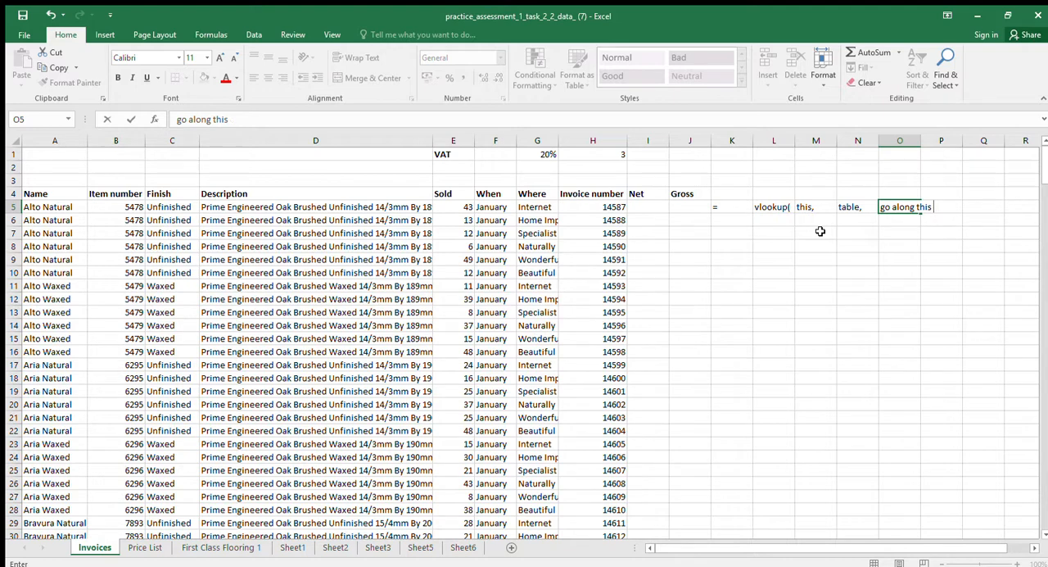
{"action": "type", "text": " number of col"}
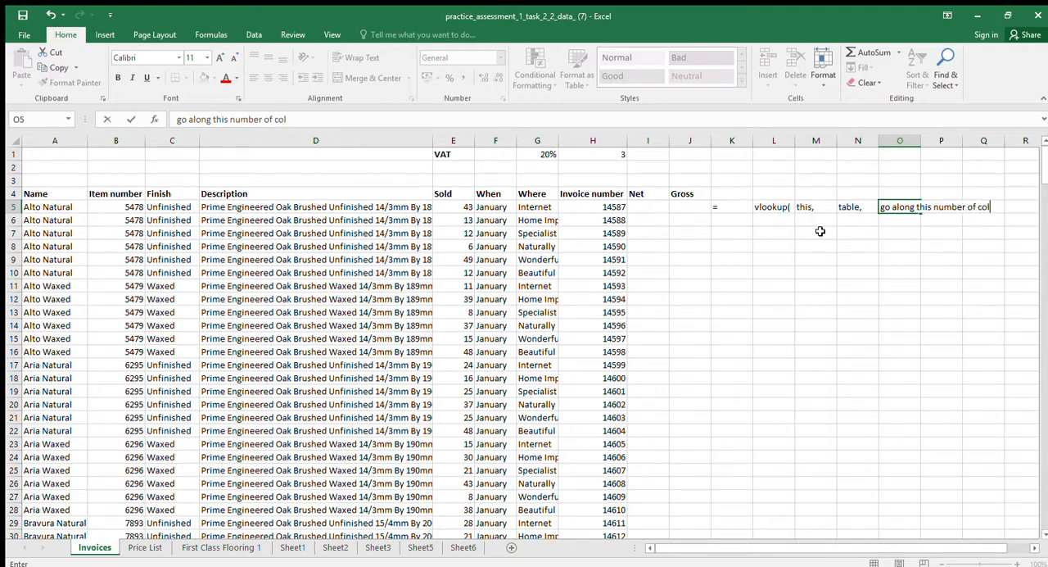
{"action": "type", "text": "ums"}
{"action": "left_click", "coordinate": [820, 231]}
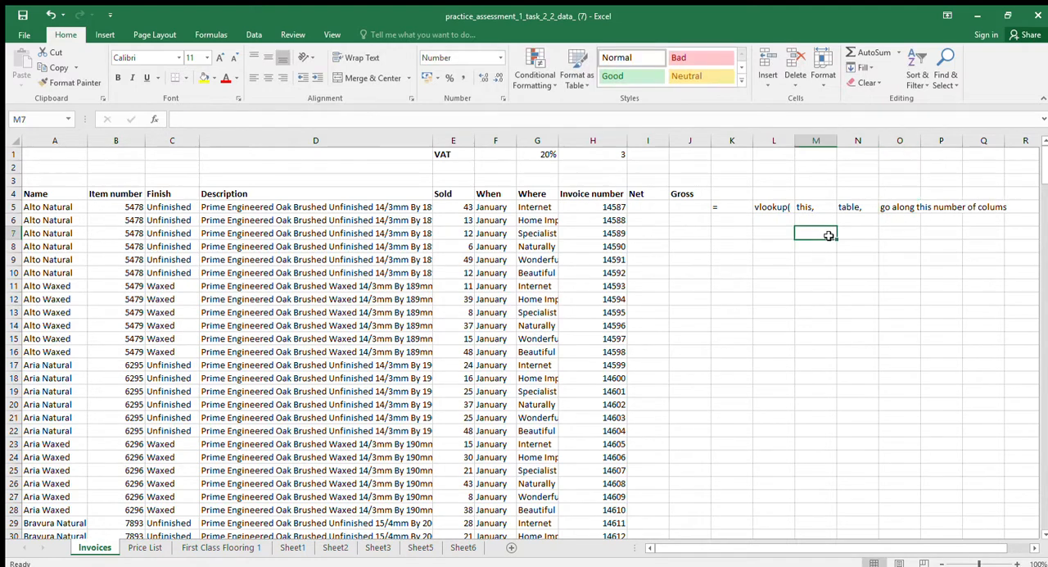
Add a comma to the end of the column-count note in cell O5
{"action": "left_click", "coordinate": [887, 209]}
{"action": "left_click", "coordinate": [316, 119]}
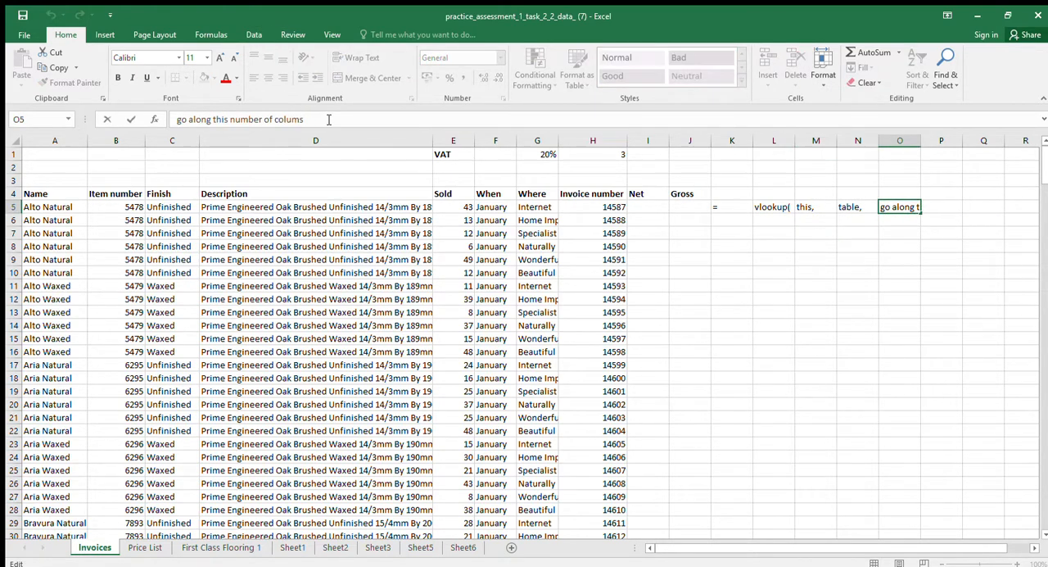
{"action": "type", "text": ","}
{"action": "key", "text": "Return"}
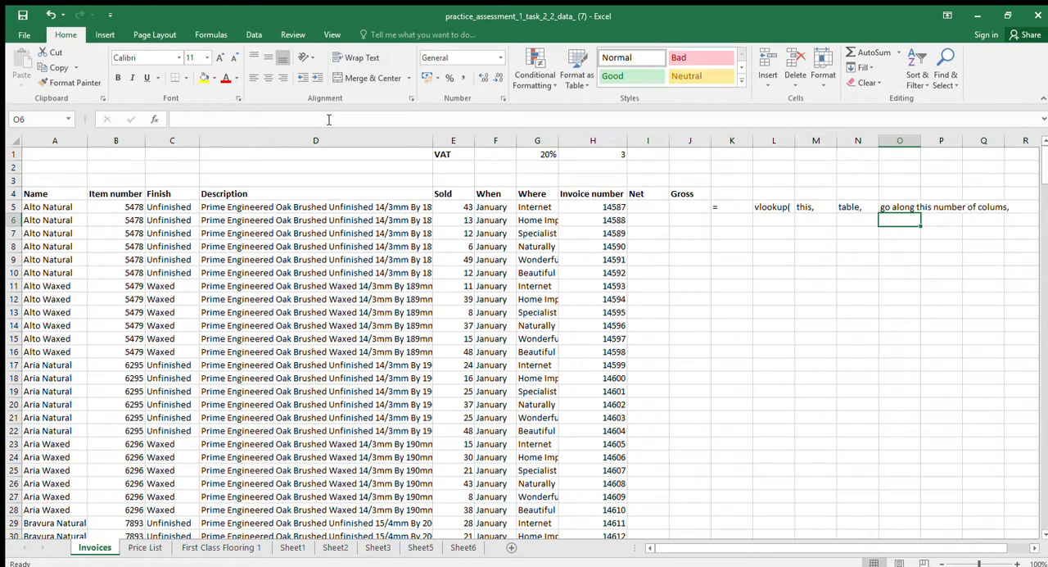
On the Price List sheet, trace the Alto Waxed and Alto Natural rows from item number across to price per pack, and return to Invoices
{"action": "left_click", "coordinate": [152, 545]}
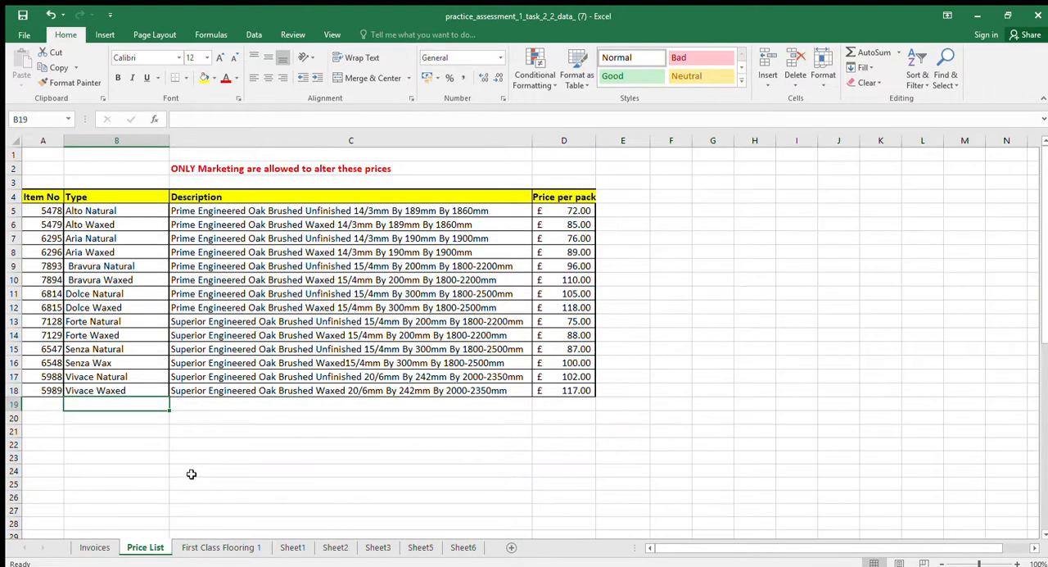
{"action": "left_click", "coordinate": [51, 224]}
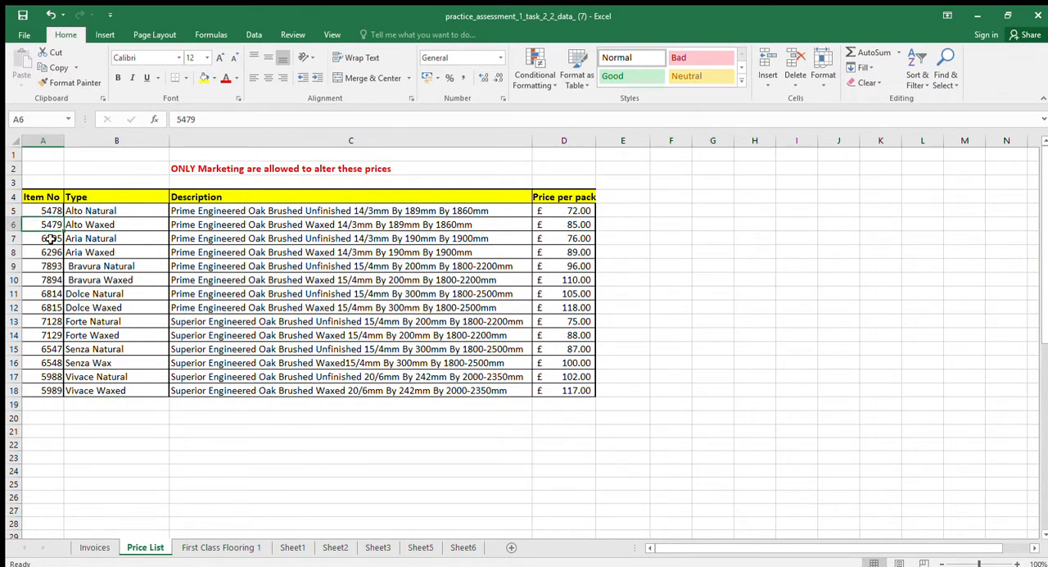
{"action": "left_click", "coordinate": [151, 227]}
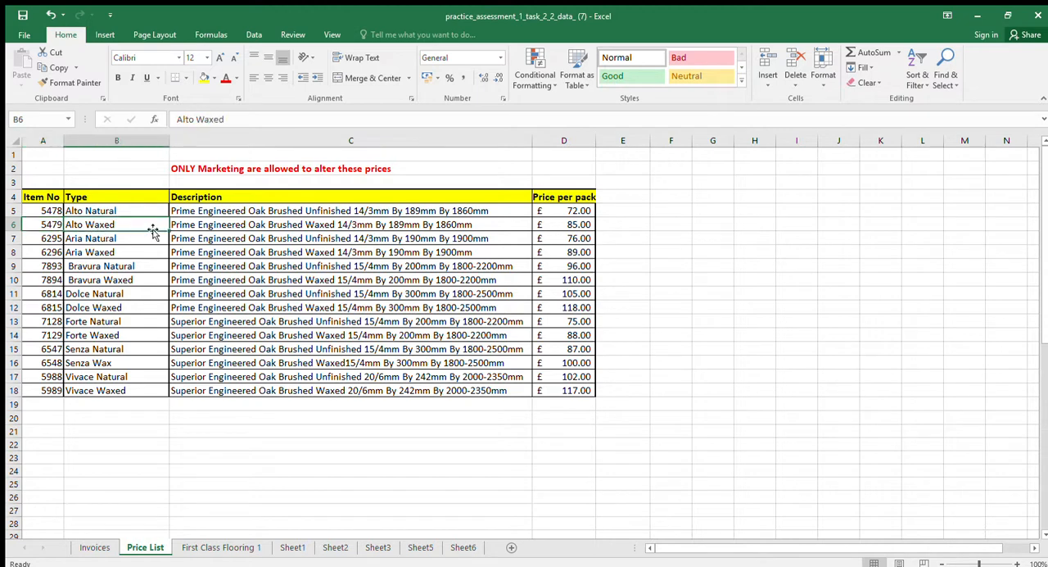
{"action": "left_click", "coordinate": [275, 226]}
{"action": "left_click", "coordinate": [551, 231]}
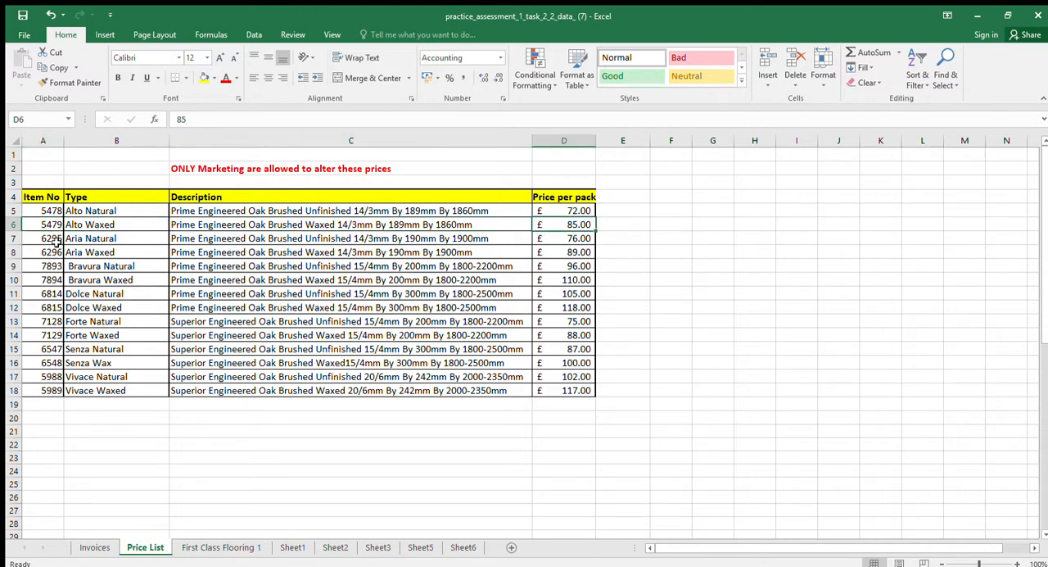
{"action": "left_click", "coordinate": [46, 211]}
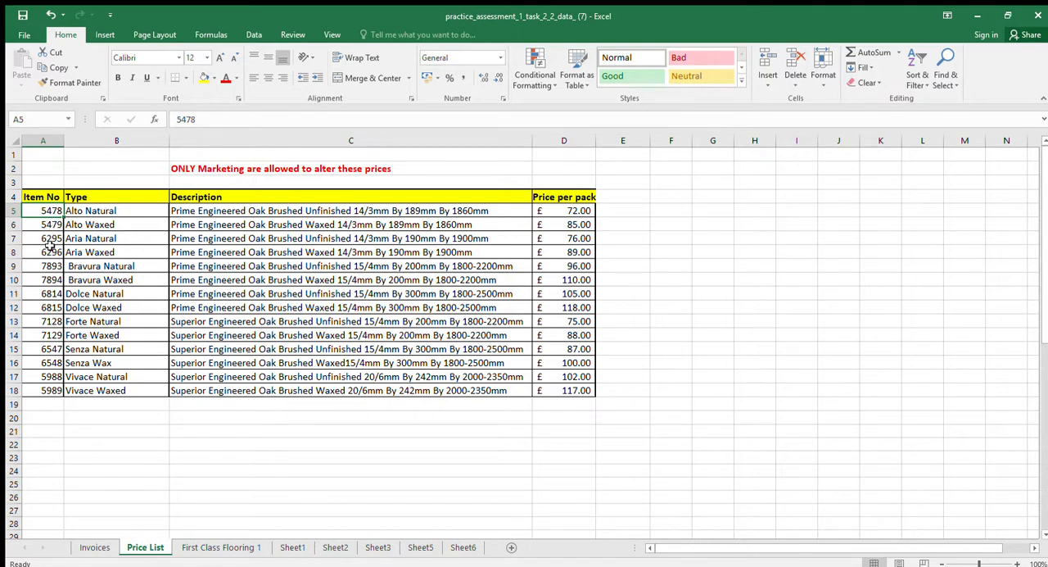
{"action": "left_click", "coordinate": [116, 211]}
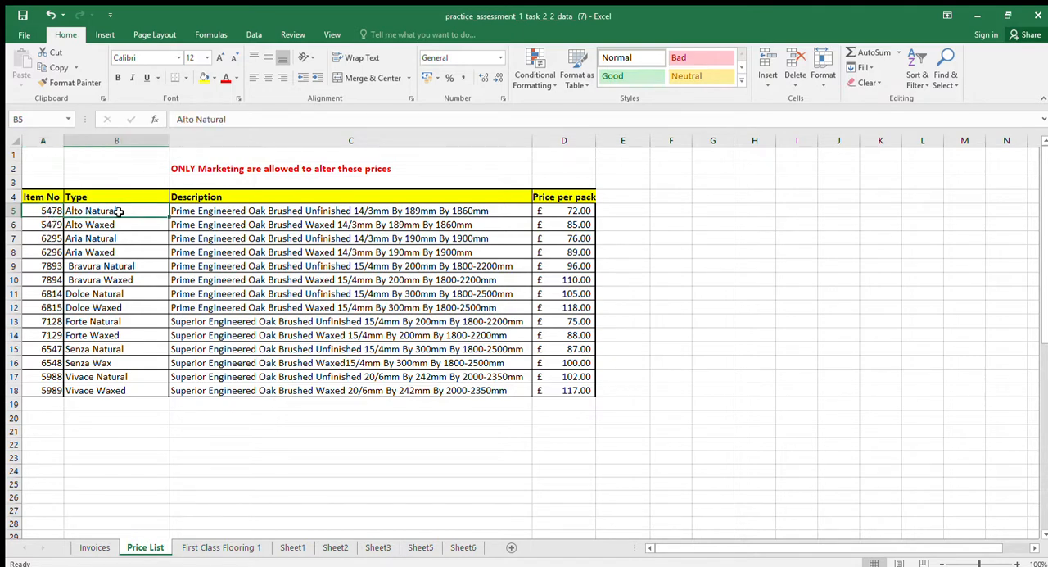
{"action": "left_click", "coordinate": [178, 215]}
{"action": "left_click", "coordinate": [542, 210]}
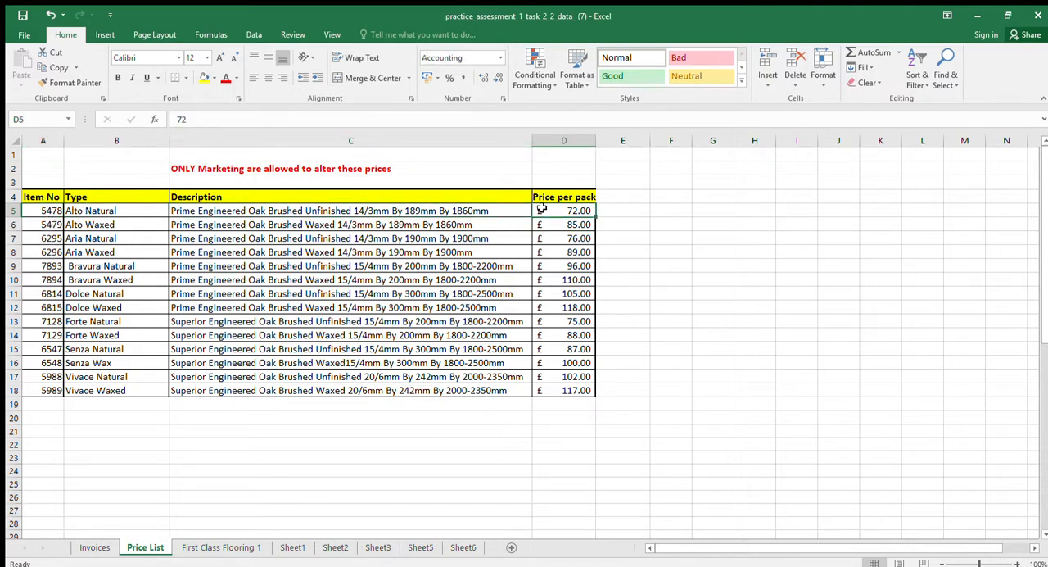
{"action": "left_click", "coordinate": [162, 215]}
{"action": "left_click", "coordinate": [174, 212]}
{"action": "left_click", "coordinate": [539, 219]}
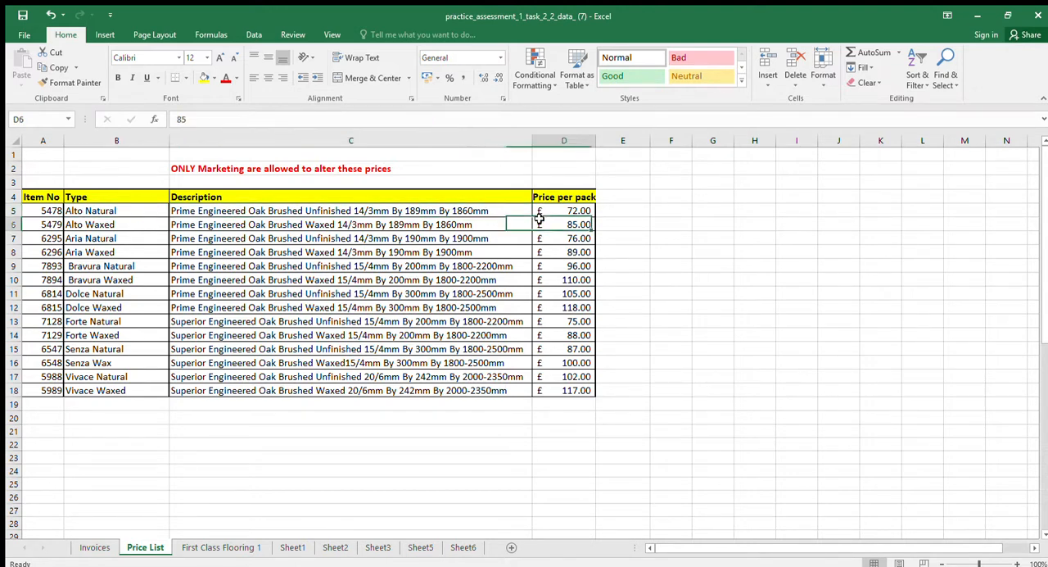
{"action": "left_click", "coordinate": [45, 216]}
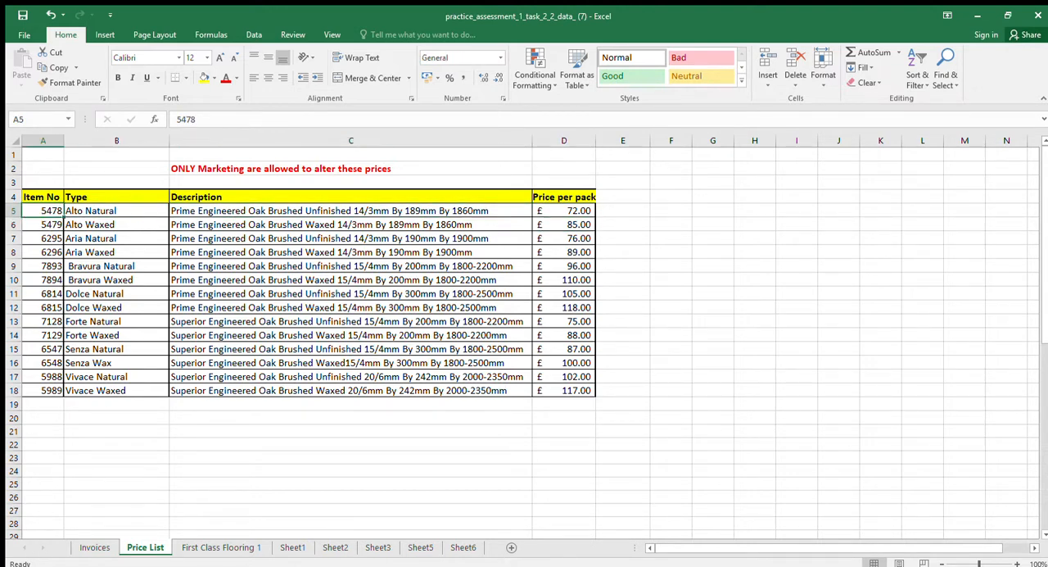
{"action": "left_click", "coordinate": [94, 547]}
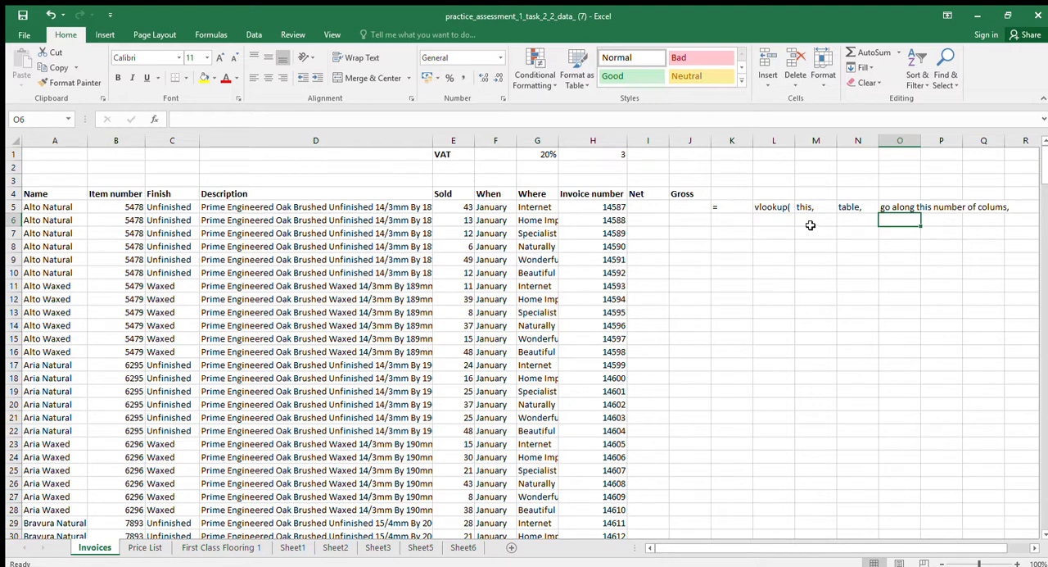
Enter "false)" in L6 as the closing part of the written-out formula
{"action": "left_click", "coordinate": [780, 221]}
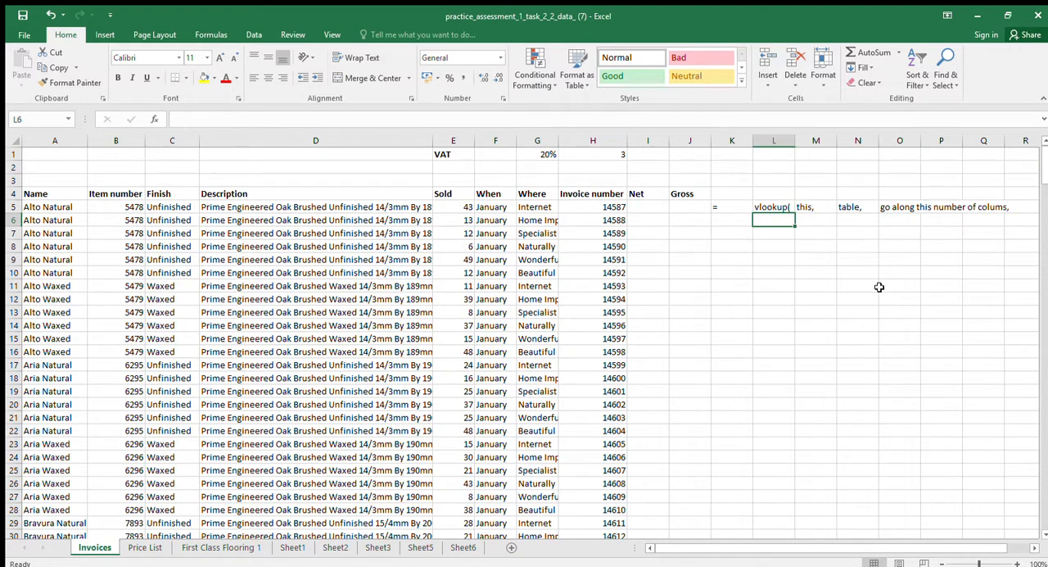
{"action": "type", "text": "false"}
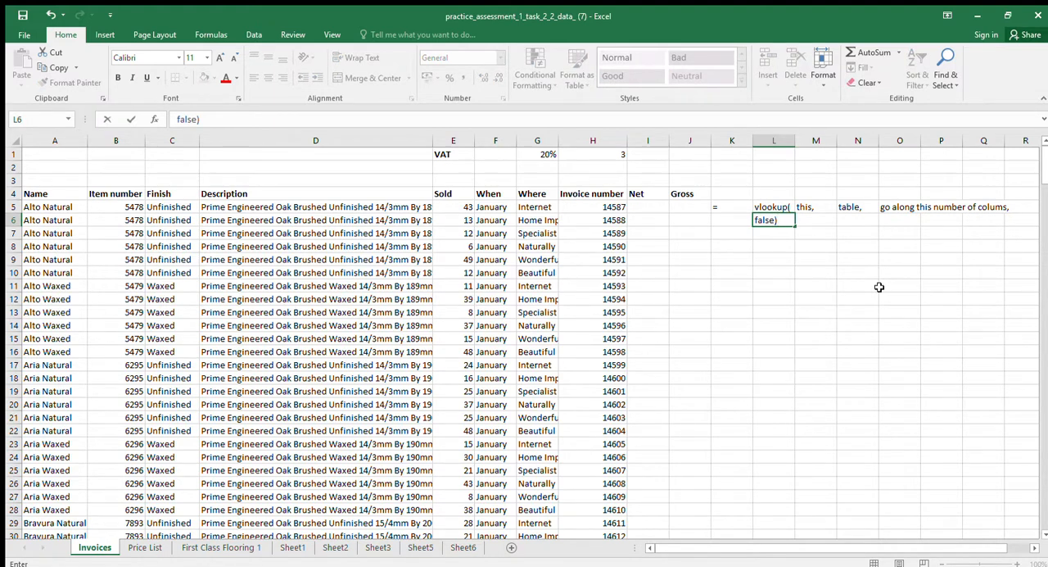
{"action": "type", "text": ")"}
{"action": "left_click", "coordinate": [848, 275]}
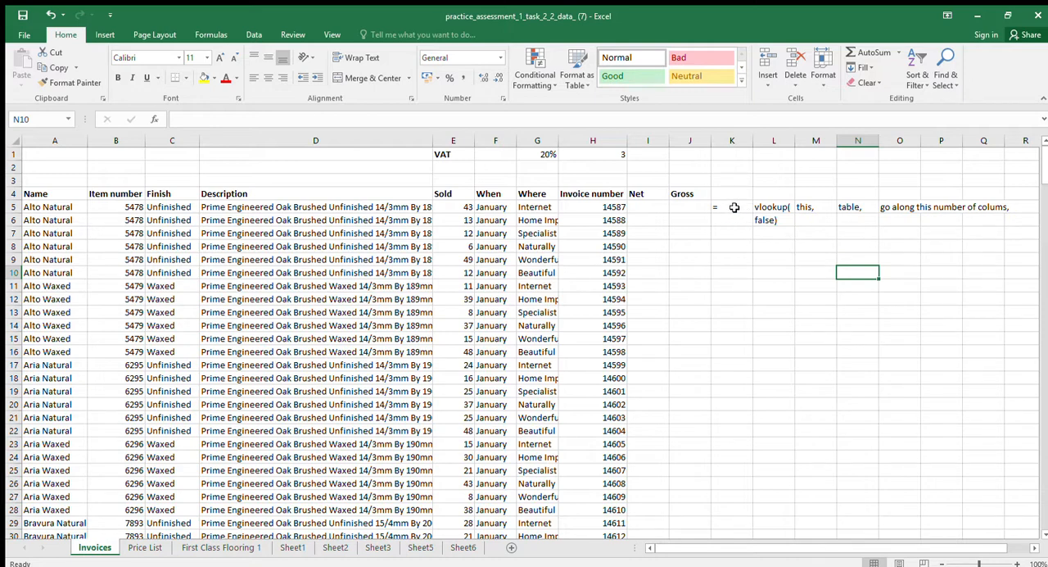
Clear all the written-out formula notes from K5 rightwards across rows 5 to 7
{"action": "left_click_drag", "start_coordinate": [735, 208], "coordinate": [758, 214]}
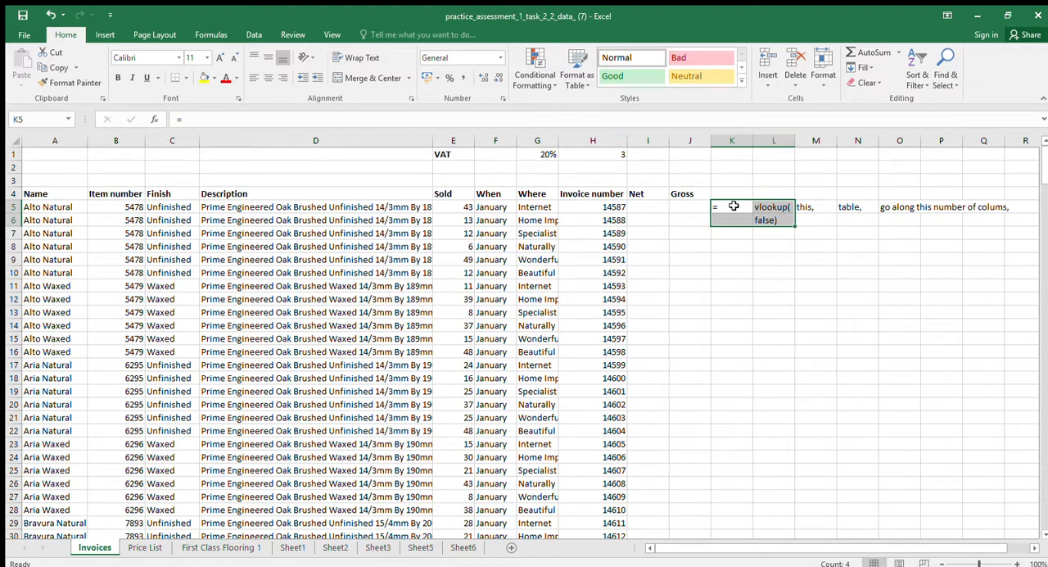
{"action": "left_click_drag", "start_coordinate": [733, 207], "coordinate": [1004, 236]}
{"action": "key", "text": "Delete"}
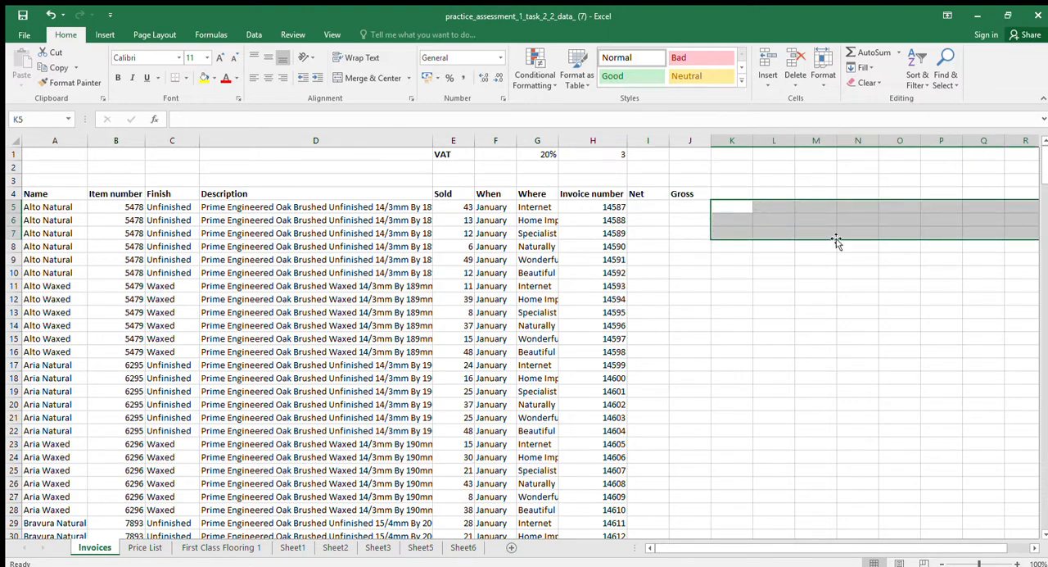
In I5, enter =VLOOKUP(B5,'Price List'!A5:D18,4,FALSE) to look up the item's price per pack
{"action": "left_click", "coordinate": [644, 207]}
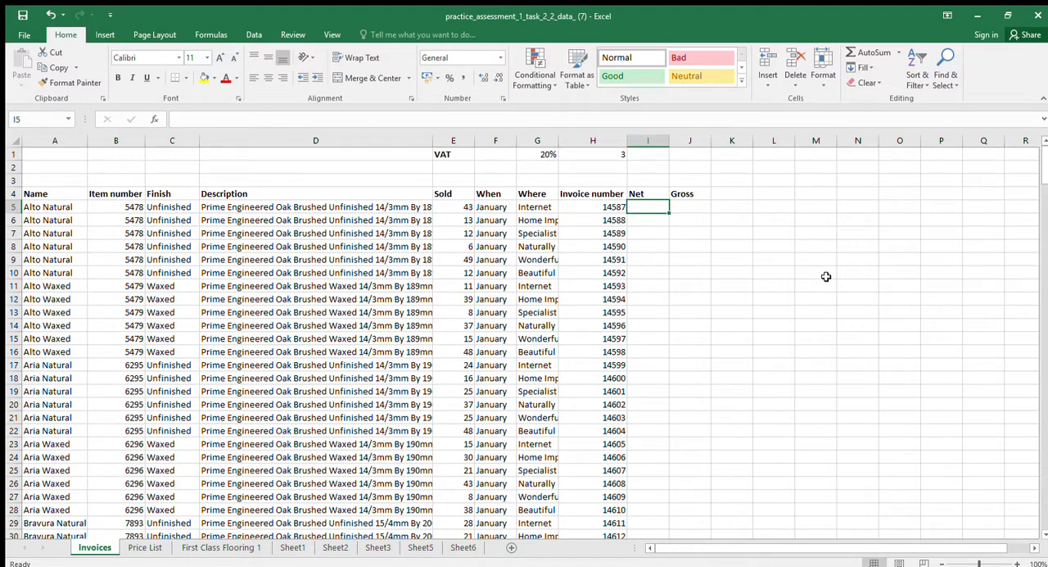
{"action": "type", "text": "="}
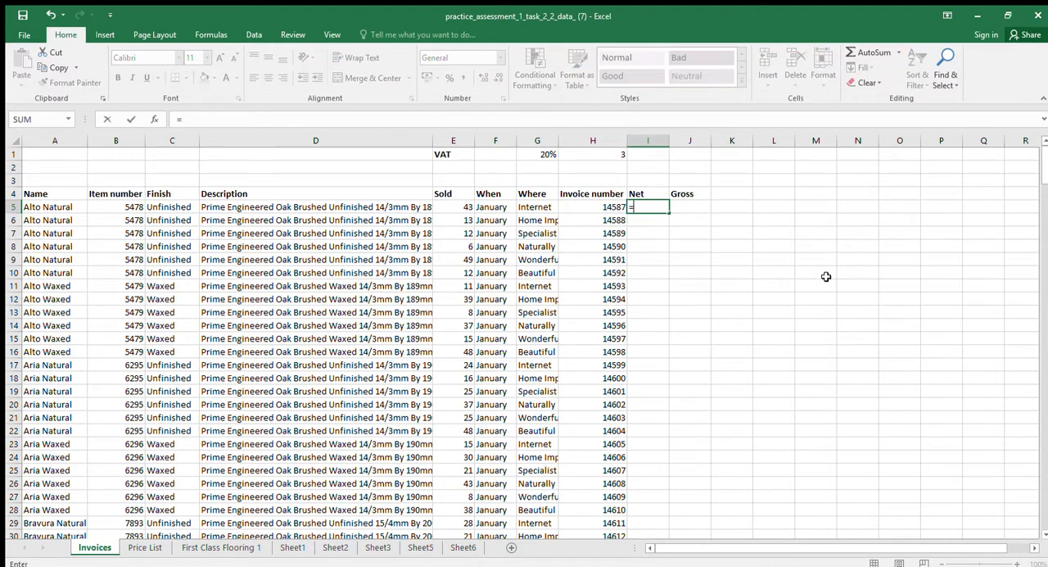
{"action": "type", "text": "vlookup("}
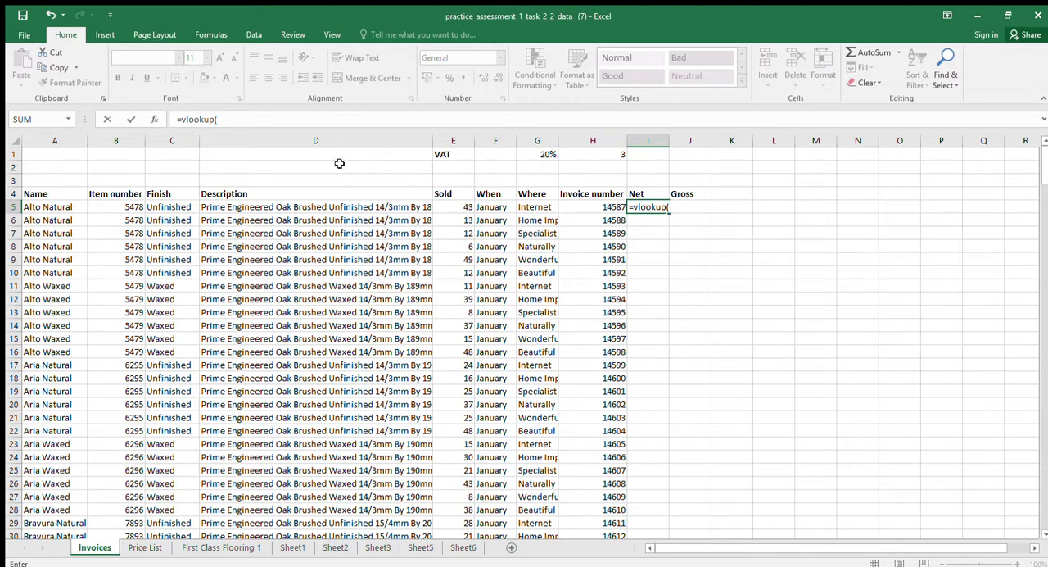
{"action": "left_click", "coordinate": [119, 207]}
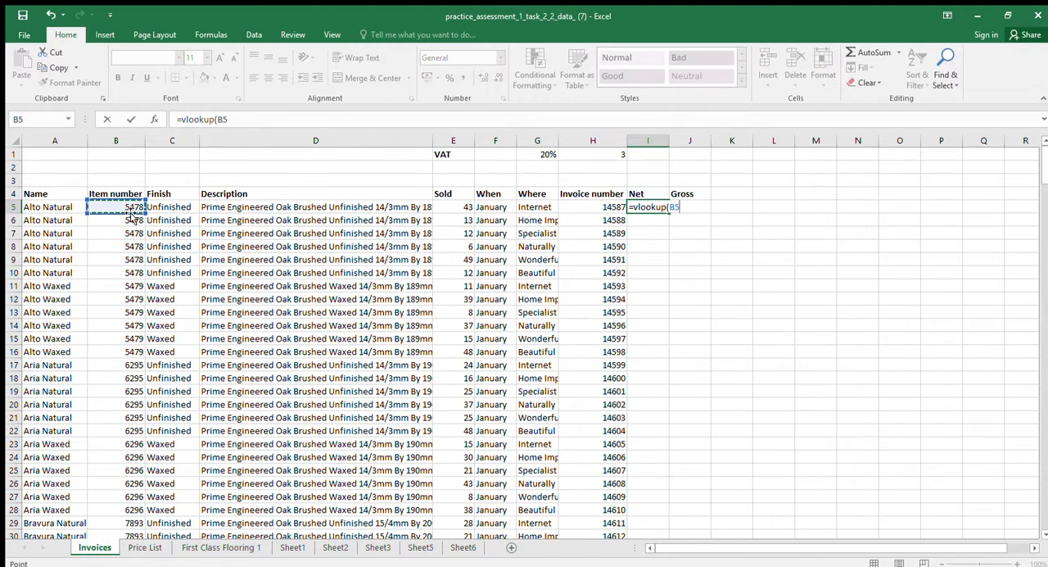
{"action": "type", "text": ","}
{"action": "left_click", "coordinate": [145, 547]}
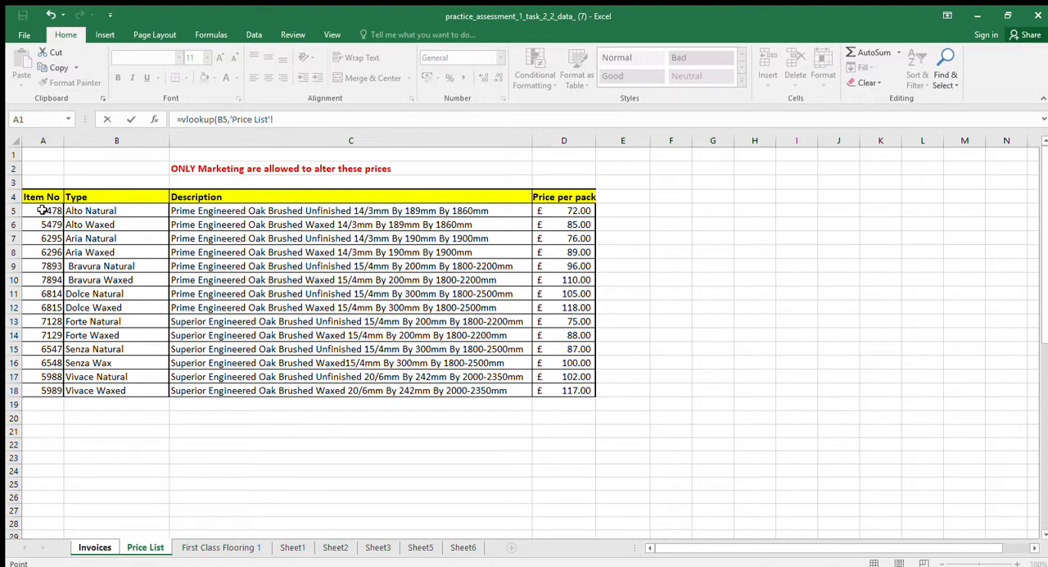
{"action": "left_click_drag", "start_coordinate": [45, 211], "coordinate": [552, 389]}
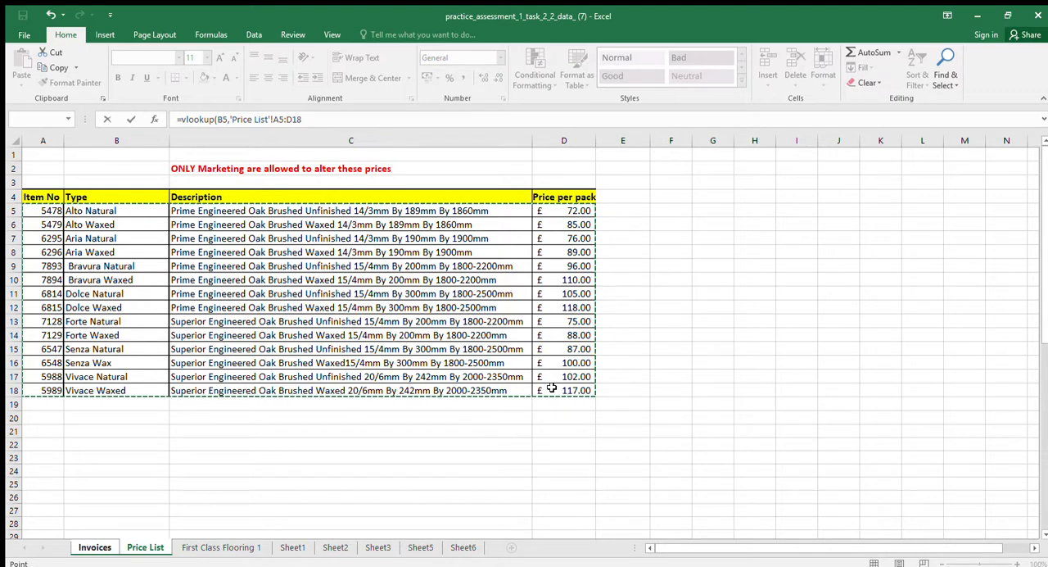
{"action": "type", "text": ",4,false"}
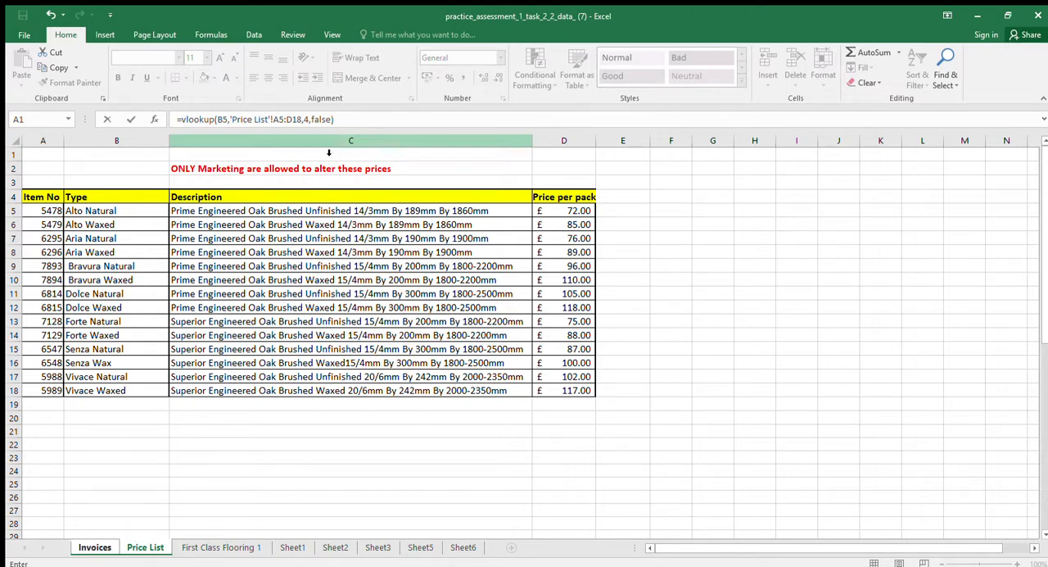
{"action": "key", "text": "Return"}
{"action": "key", "text": "Up"}
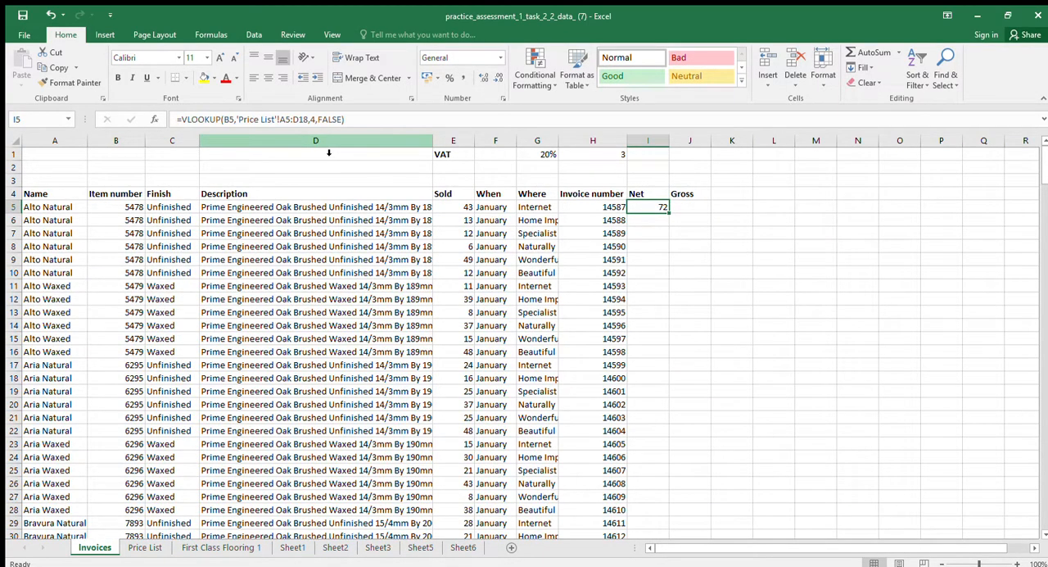
Extend the lookup formula in I5 by multiplying it by the quantity sold in E5
{"action": "left_click", "coordinate": [348, 119]}
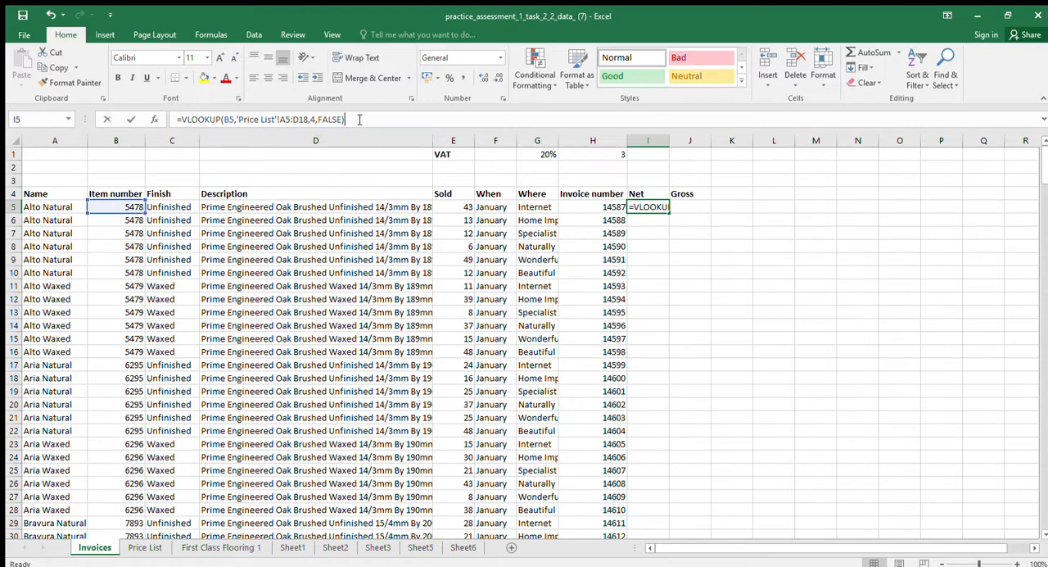
{"action": "left_click", "coordinate": [346, 120]}
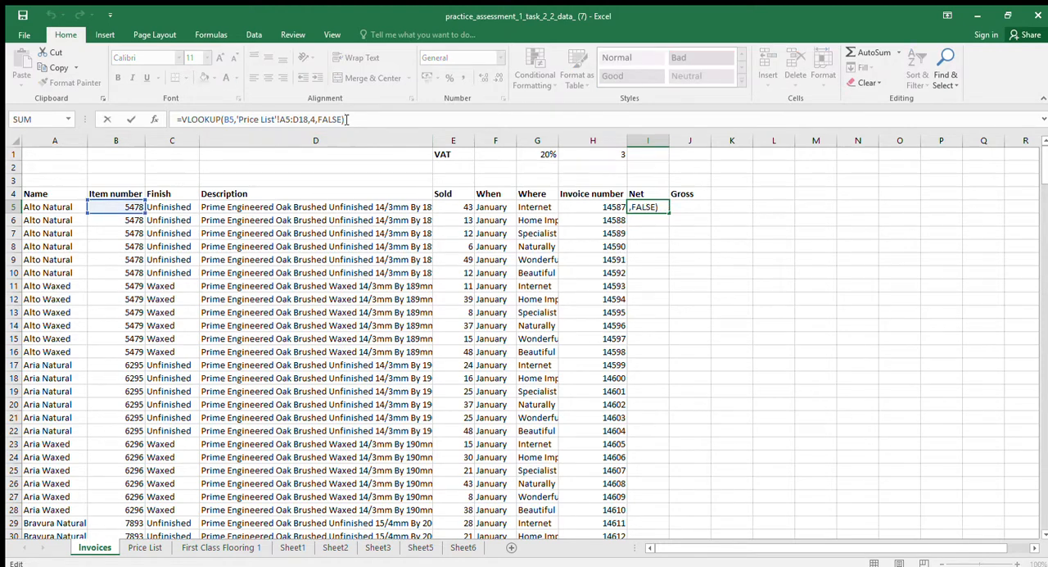
{"action": "type", "text": "*"}
{"action": "left_click", "coordinate": [466, 208]}
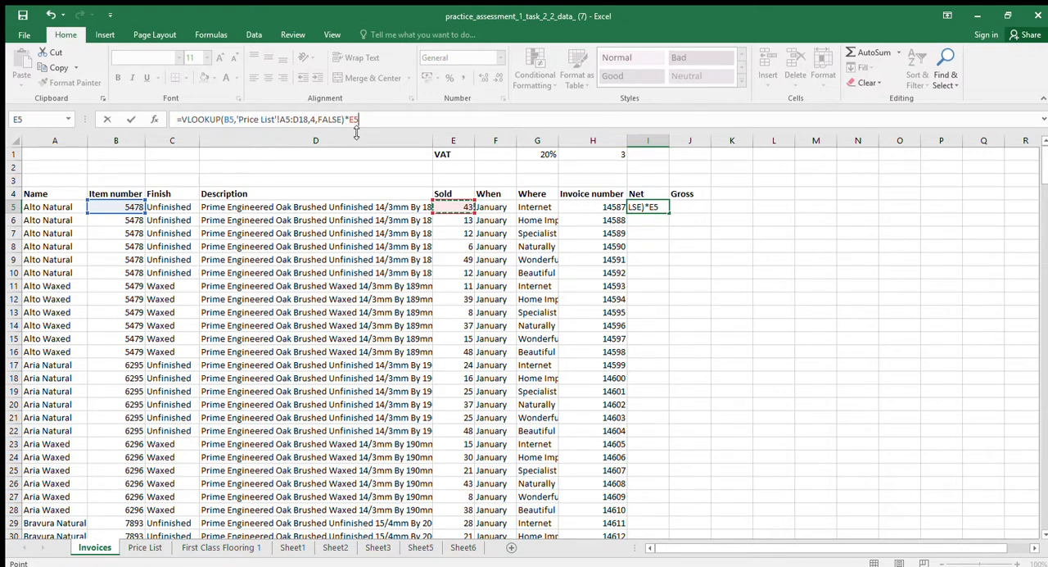
{"action": "key", "text": "Return"}
{"action": "key", "text": "Up"}
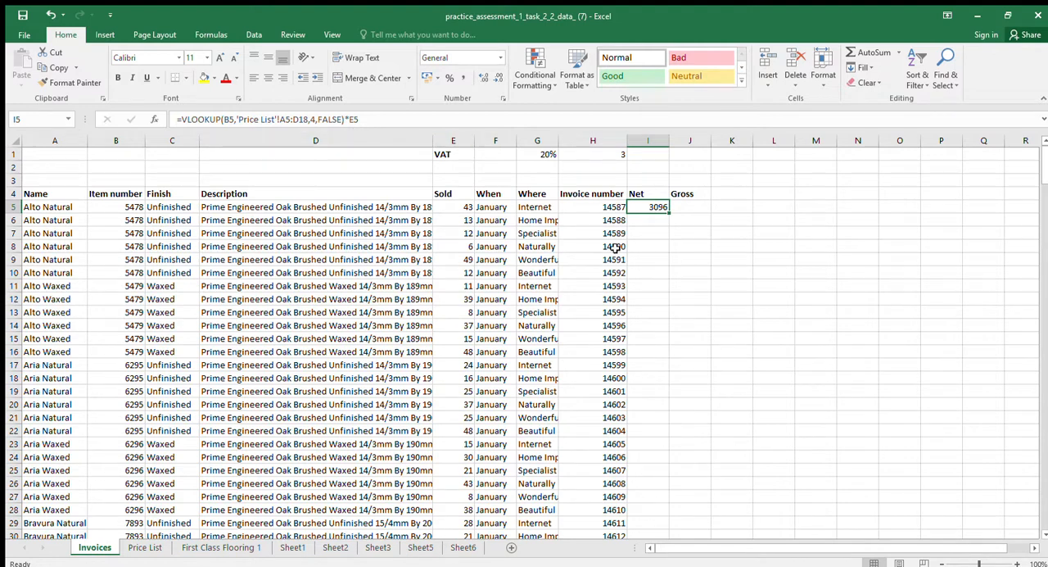
Fill the Net formula down from I5 to I10 and compare the formulas in I5 and I6
{"action": "left_click_drag", "start_coordinate": [669, 213], "coordinate": [667, 290]}
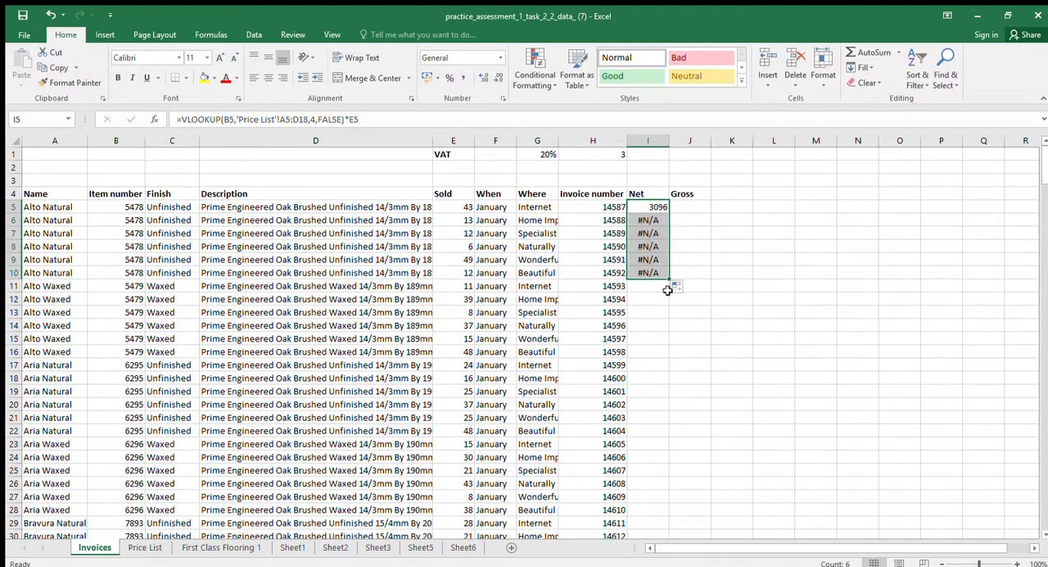
{"action": "left_click", "coordinate": [651, 221]}
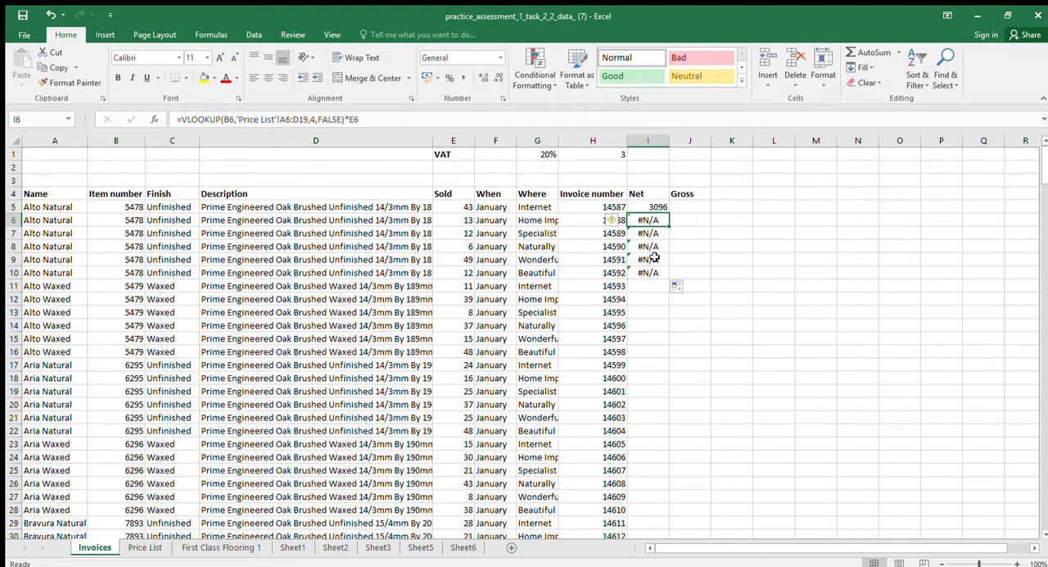
{"action": "left_click", "coordinate": [657, 209]}
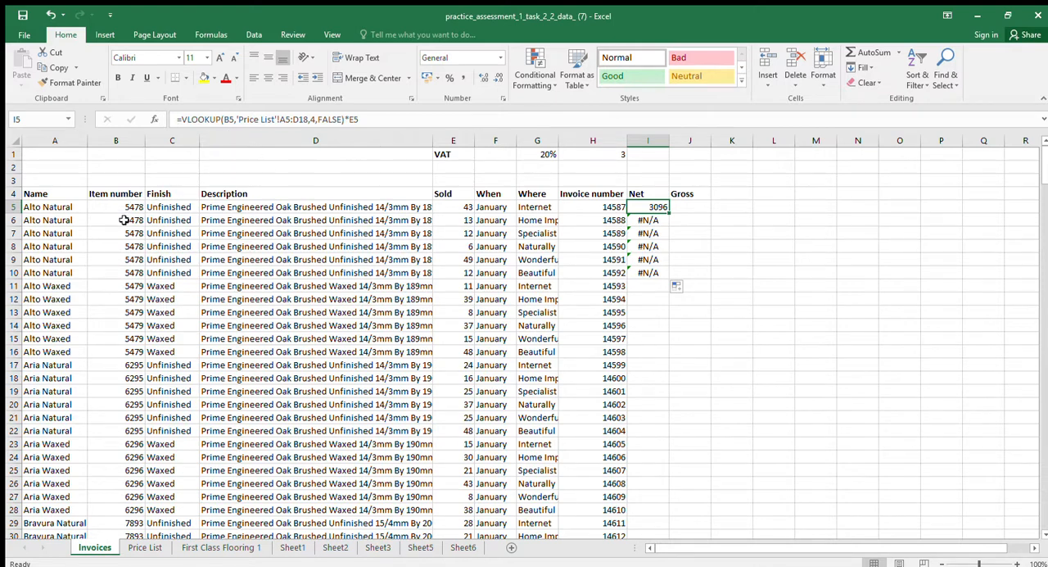
{"action": "left_click", "coordinate": [660, 221]}
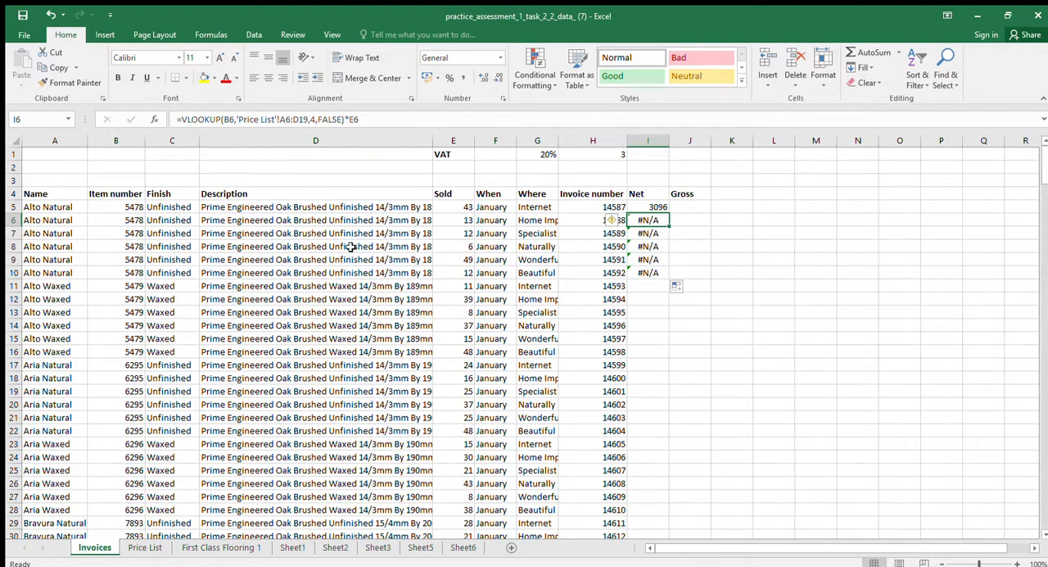
On Price List, select the shifted lookup ranges A6:D19 and A7:D20 used by I6 and I7, checking I7's formula and returning to Invoices
{"action": "left_click", "coordinate": [145, 547]}
{"action": "left_click_drag", "start_coordinate": [45, 210], "coordinate": [539, 401]}
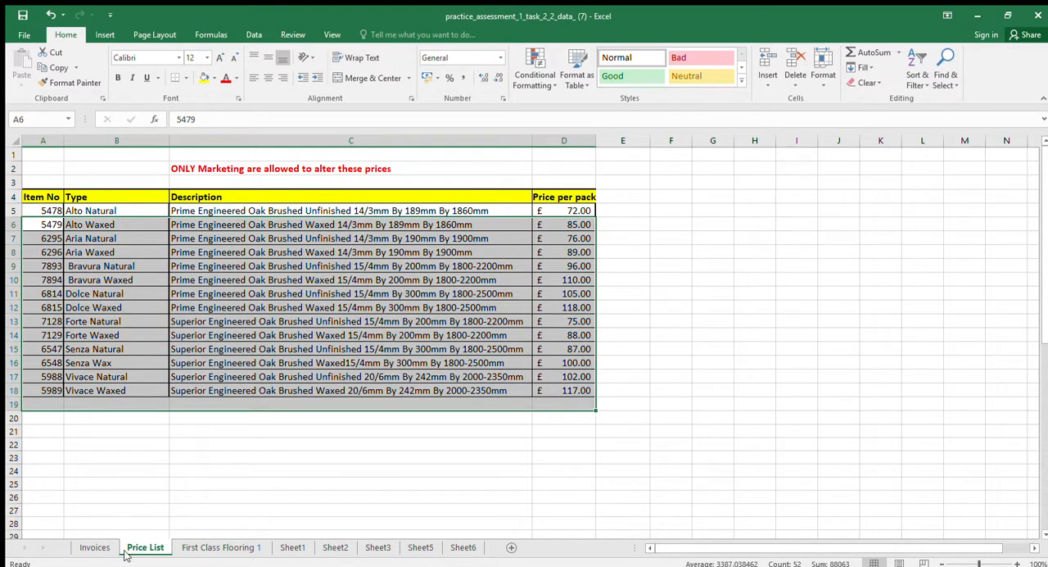
{"action": "left_click", "coordinate": [94, 547]}
{"action": "left_click", "coordinate": [648, 234]}
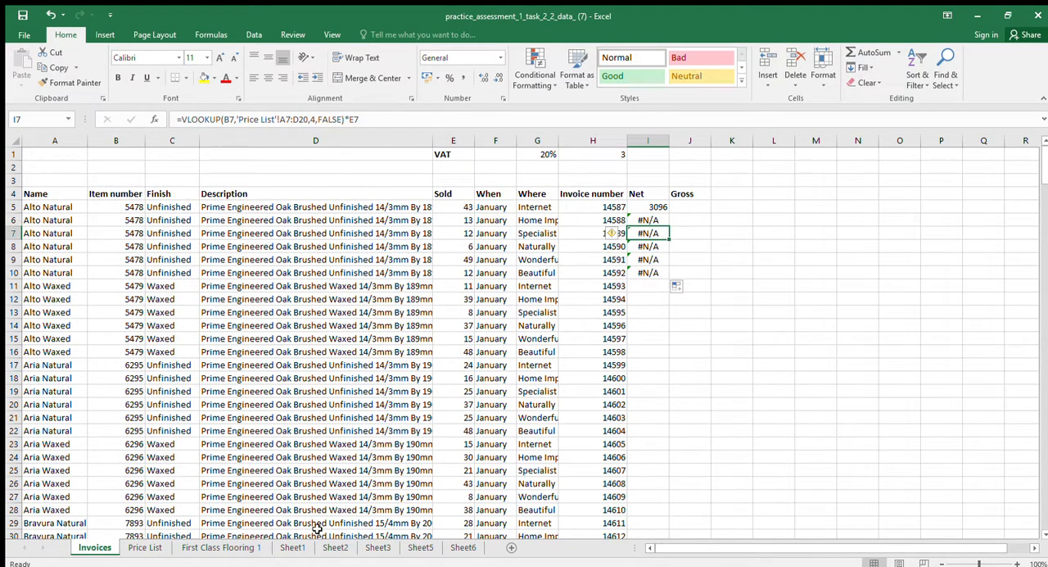
{"action": "left_click", "coordinate": [145, 547]}
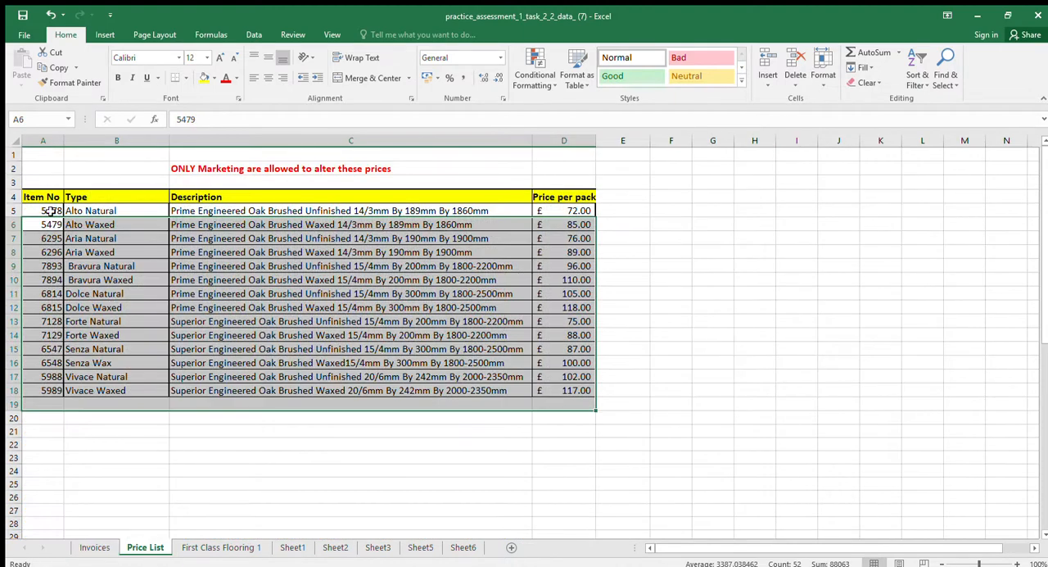
{"action": "left_click_drag", "start_coordinate": [45, 238], "coordinate": [543, 426]}
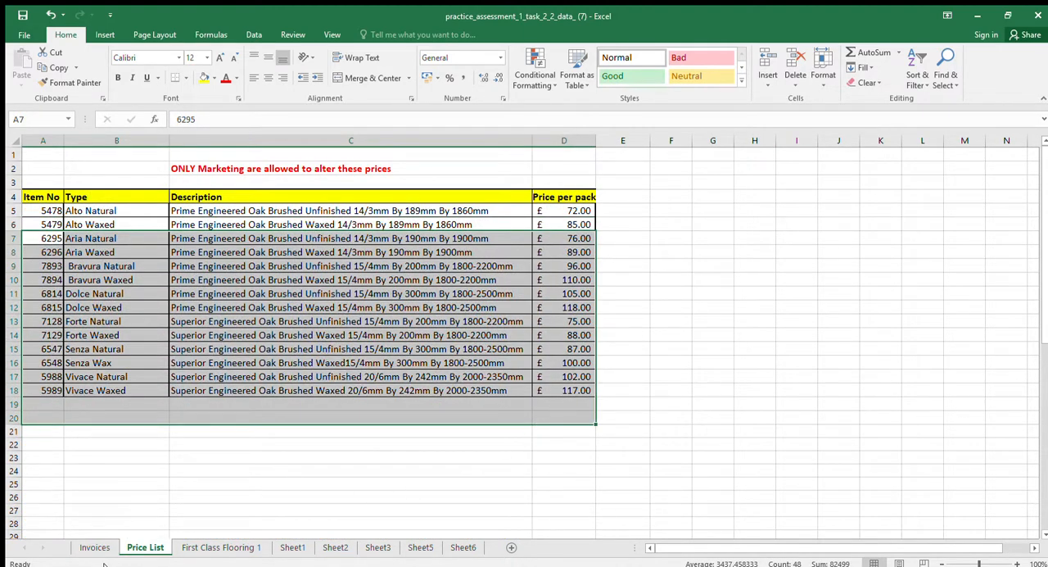
{"action": "left_click", "coordinate": [94, 547]}
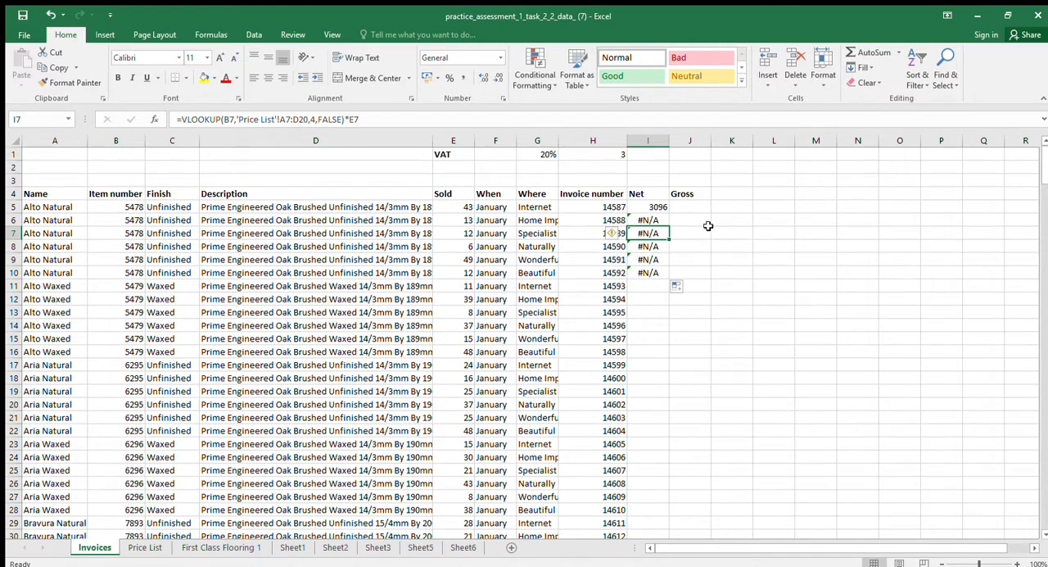
Fill the Net formula across row 5 from I5 to L5
{"action": "left_click", "coordinate": [659, 208]}
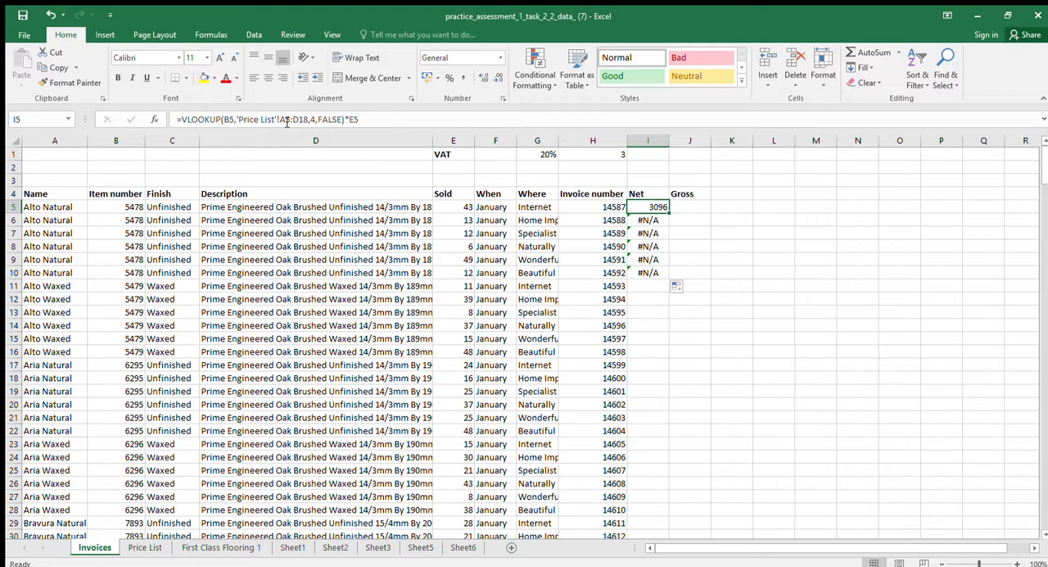
{"action": "left_click_drag", "start_coordinate": [669, 212], "coordinate": [791, 212]}
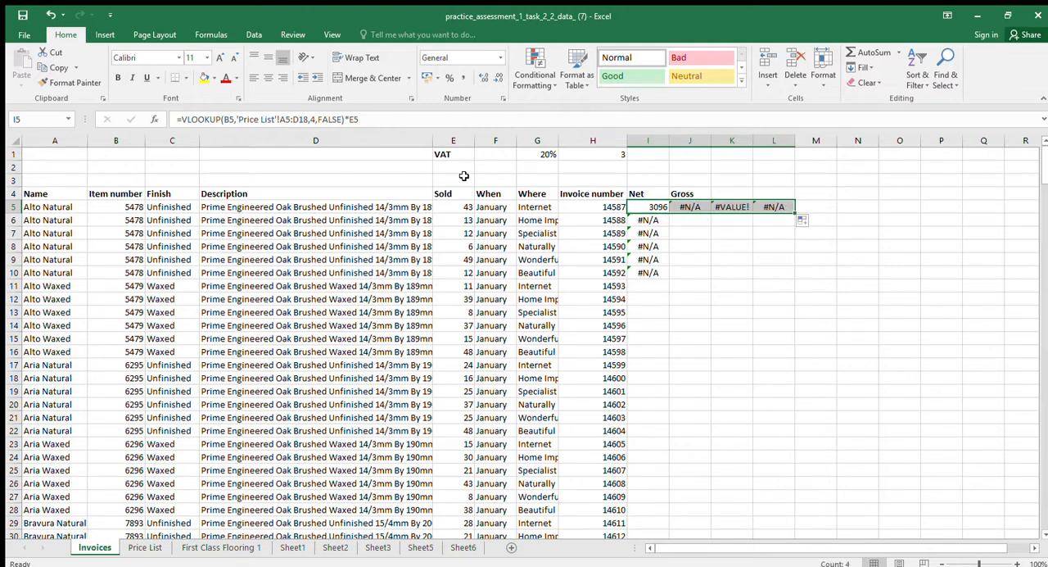
Compare the formulas in I5, J5, K5 and L5 to examine how the cell references shift across the columns
{"action": "left_click", "coordinate": [653, 209]}
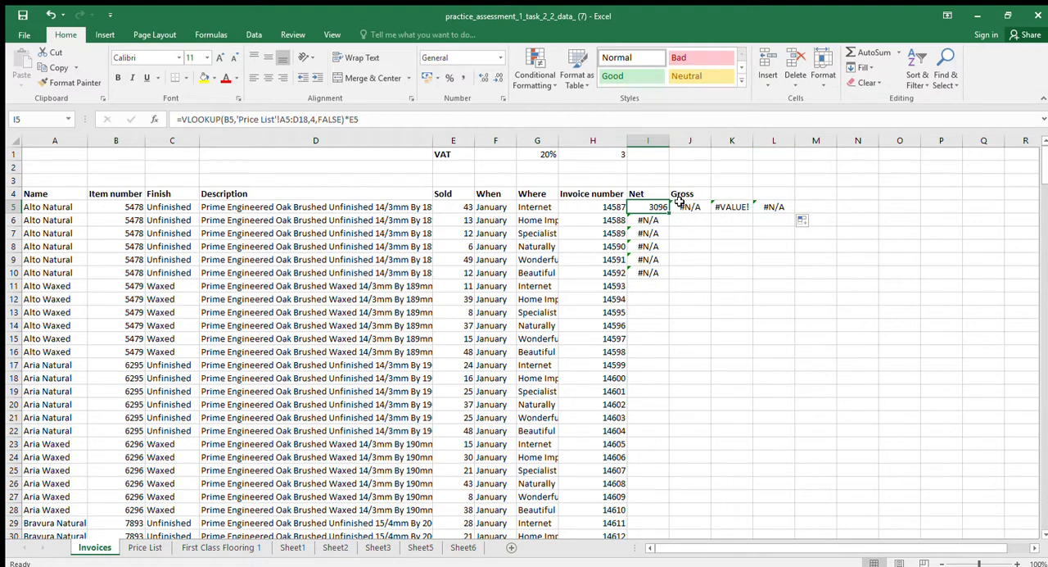
{"action": "left_click", "coordinate": [681, 206]}
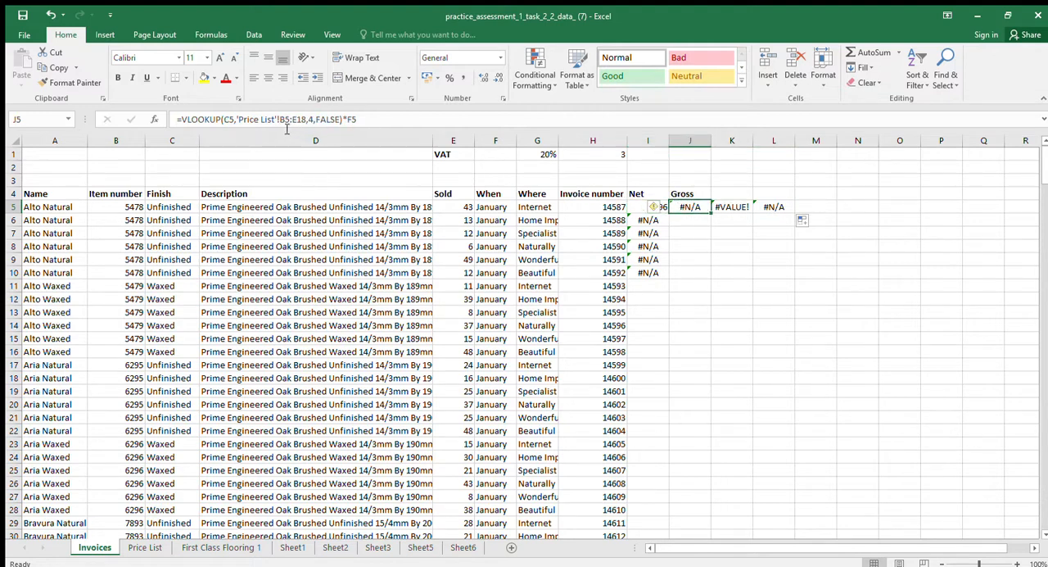
{"action": "left_click", "coordinate": [651, 207]}
{"action": "left_click", "coordinate": [692, 207]}
{"action": "left_click", "coordinate": [636, 208]}
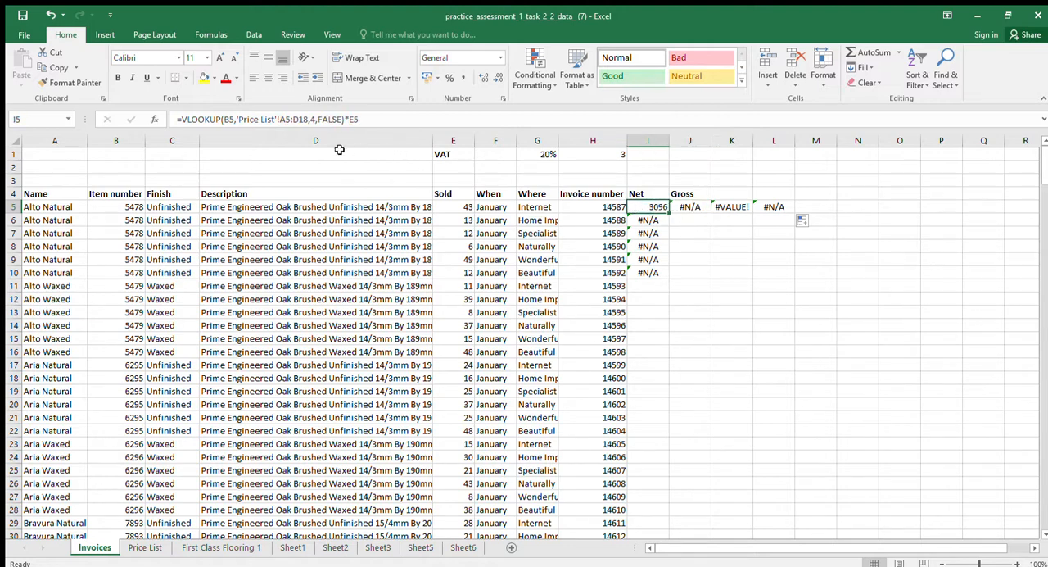
{"action": "left_click", "coordinate": [693, 207]}
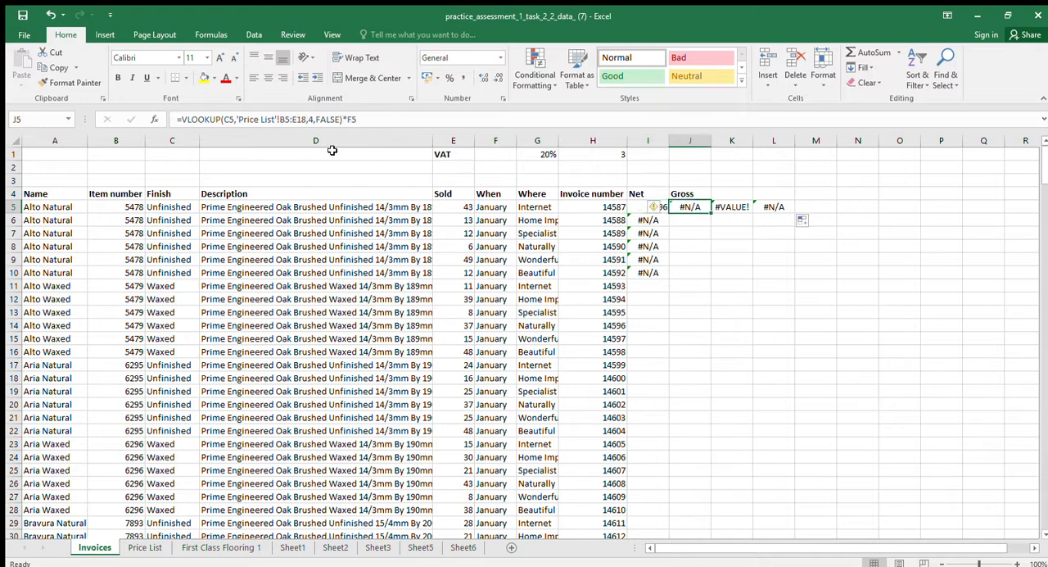
{"action": "left_click", "coordinate": [730, 207]}
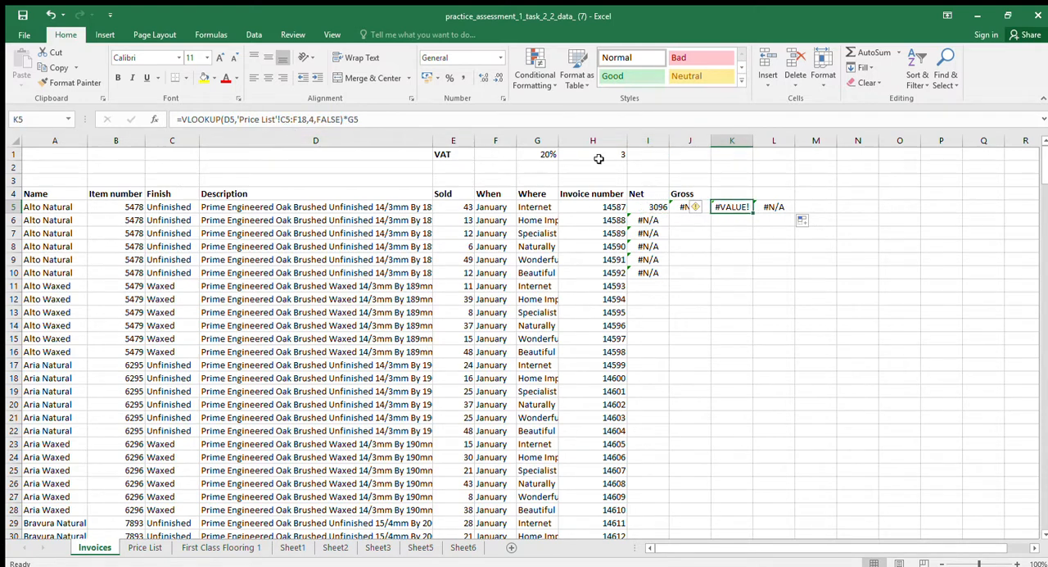
{"action": "left_click", "coordinate": [766, 208]}
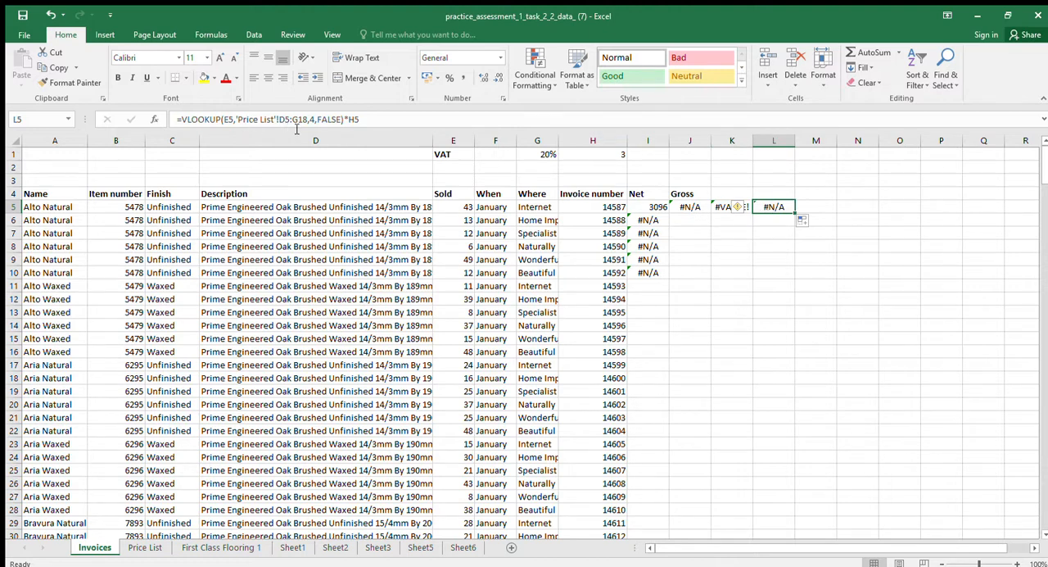
Make the price list lookup range in I5's Net formula absolute, as 'Price List'!$A$5:$D$18
{"action": "left_click", "coordinate": [644, 208]}
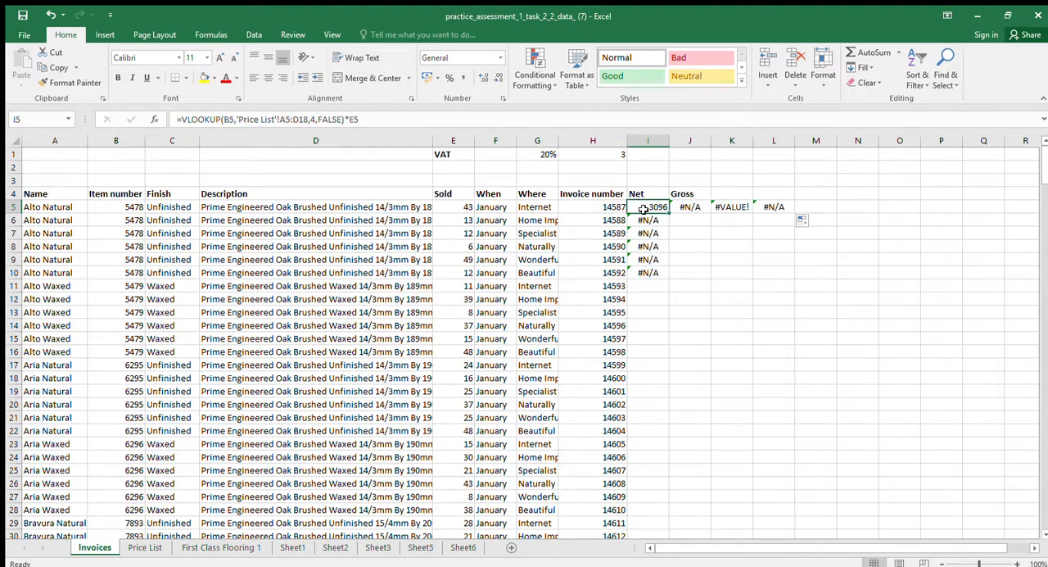
{"action": "left_click", "coordinate": [282, 121]}
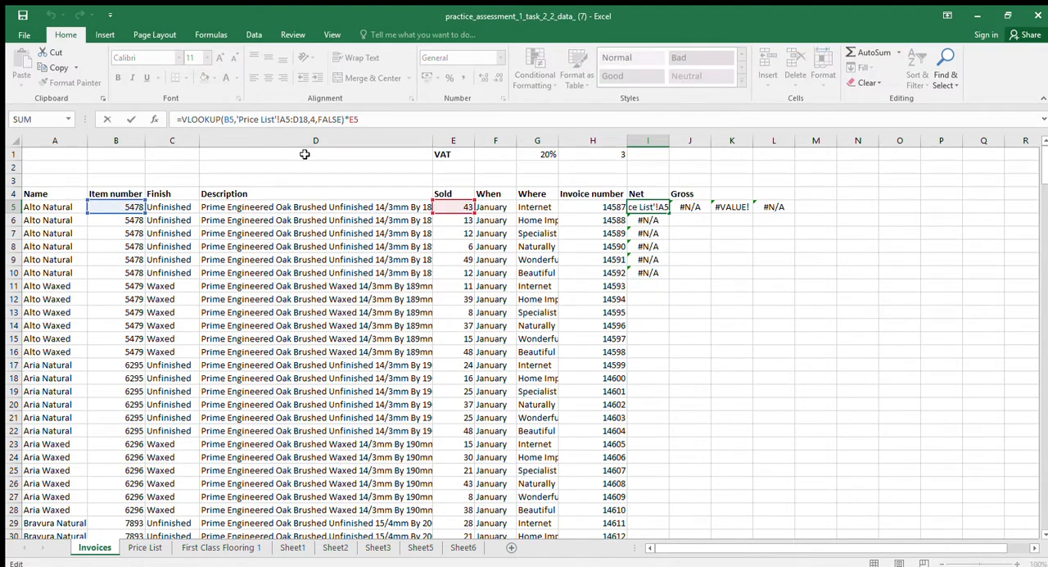
{"action": "type", "text": "$A$"}
{"action": "left_click", "coordinate": [298, 120]}
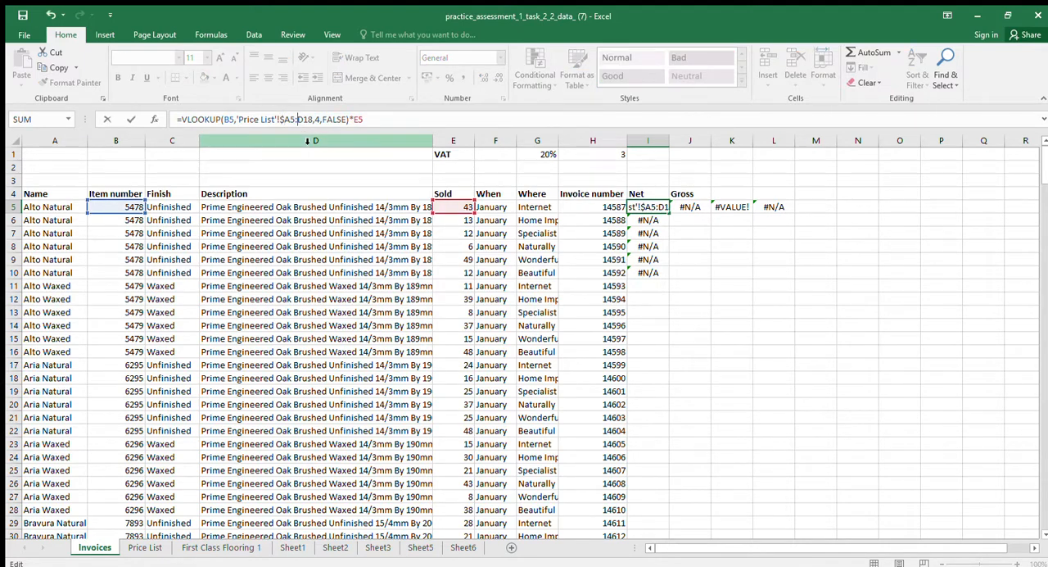
{"action": "type", "text": "$"}
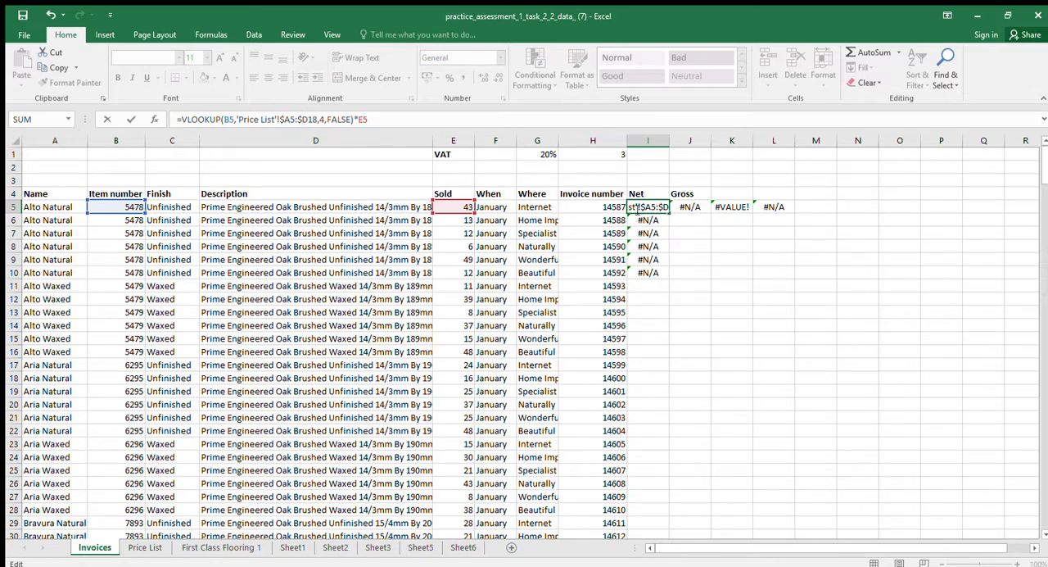
{"action": "left_click", "coordinate": [291, 119]}
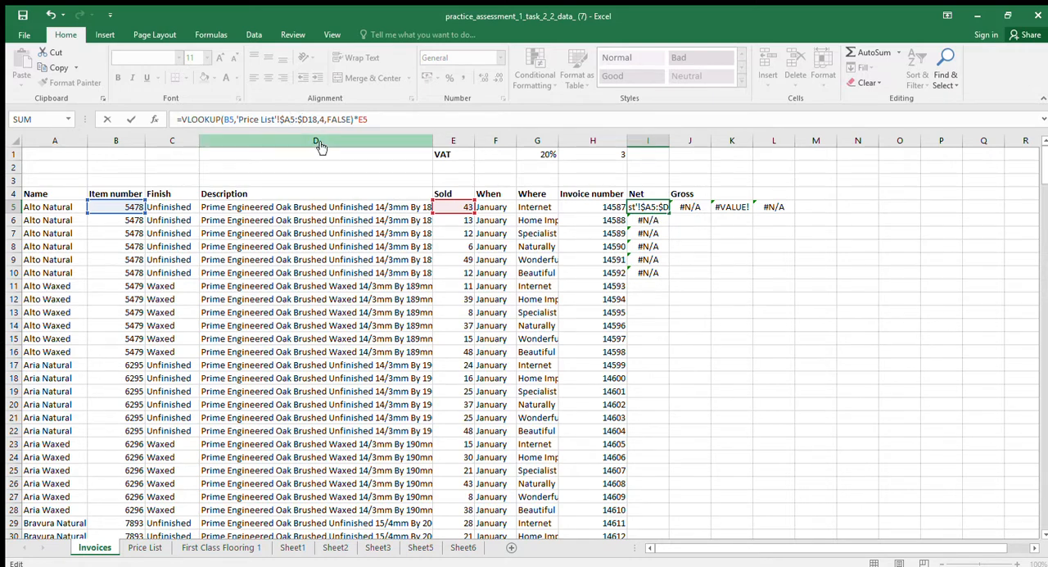
{"action": "type", "text": "$"}
{"action": "left_click", "coordinate": [314, 120]}
{"action": "type", "text": "$"}
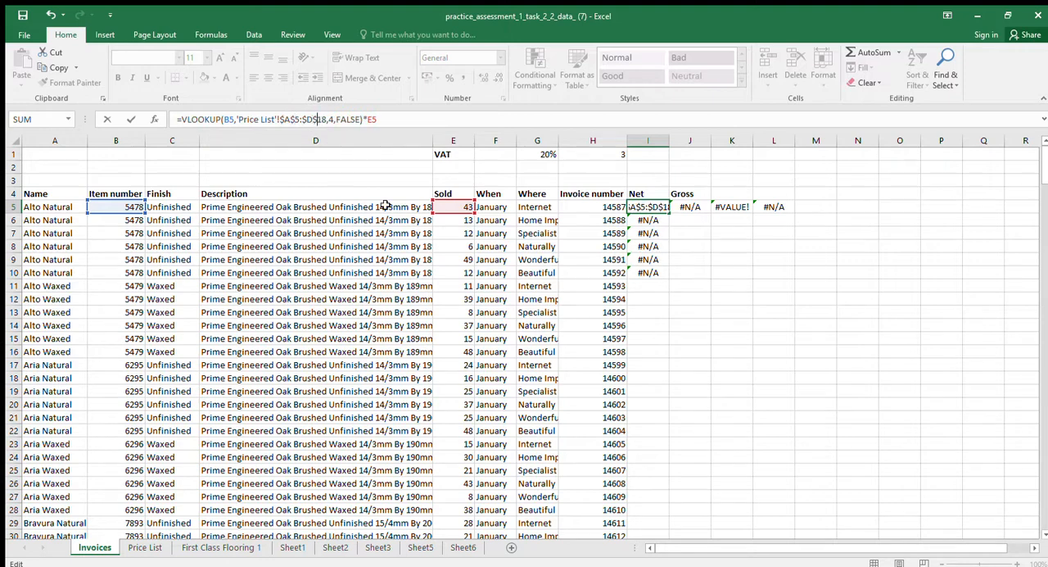
{"action": "key", "text": "Return"}
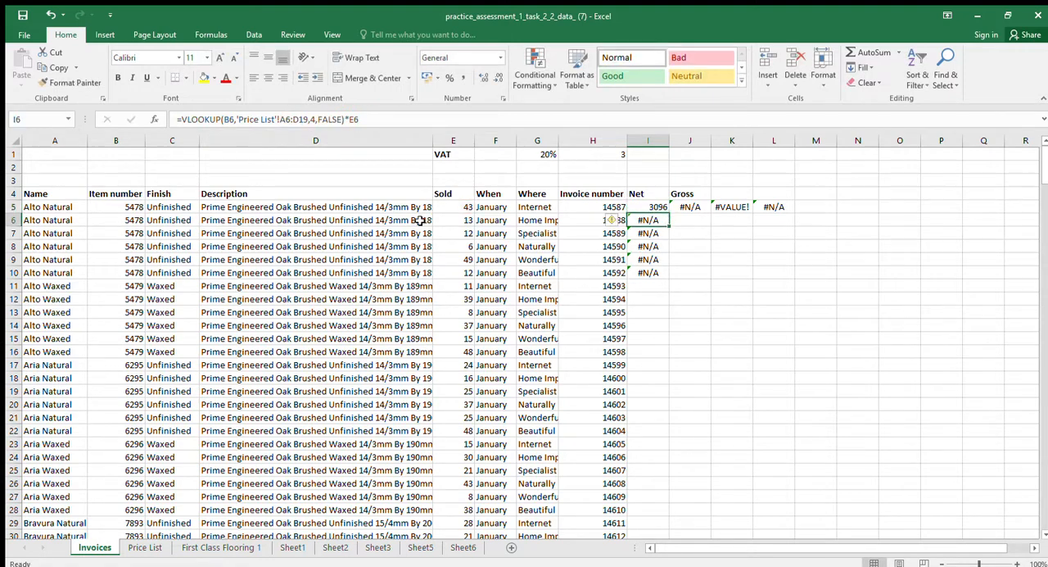
Clear the trial copies of the Net formula from J5:L6
{"action": "left_click", "coordinate": [662, 209]}
{"action": "left_click_drag", "start_coordinate": [678, 210], "coordinate": [784, 212]}
{"action": "key", "text": "ctrl+z"}
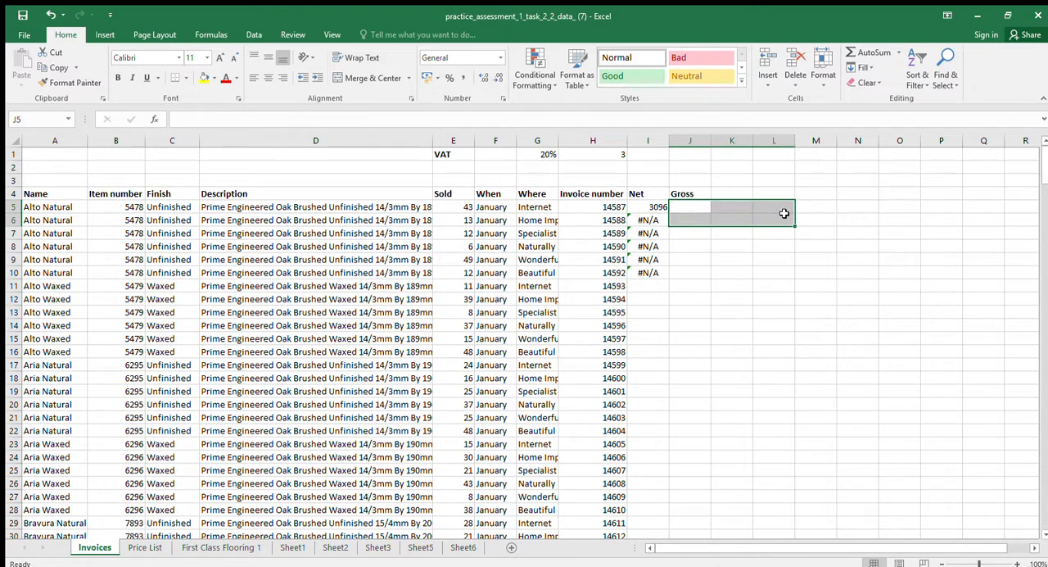
Copy the corrected Net formula from I5 and paste it over I6:I256
{"action": "left_click", "coordinate": [645, 206]}
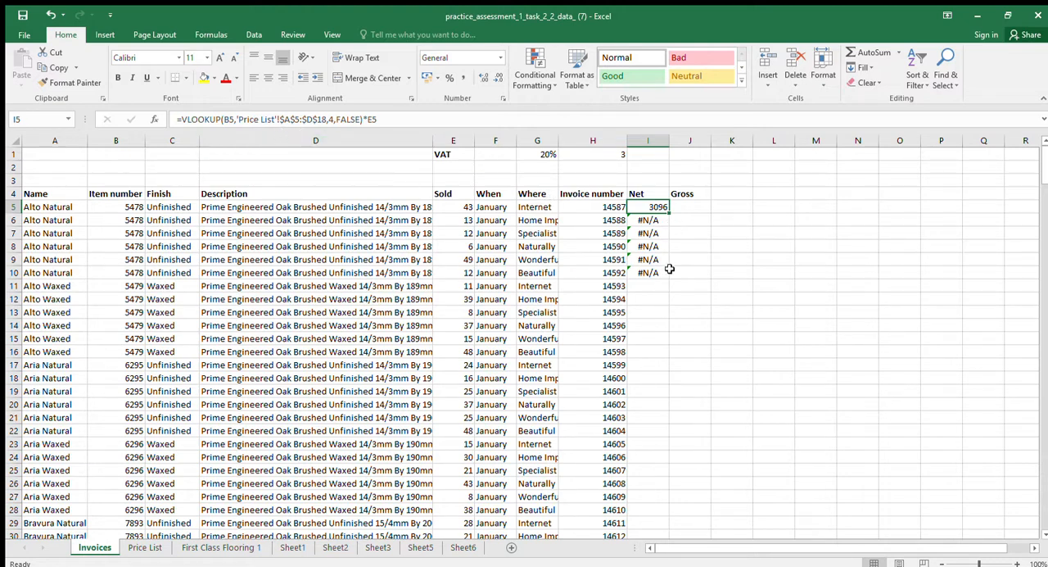
{"action": "key", "text": "ctrl+c"}
{"action": "left_click", "coordinate": [651, 221]}
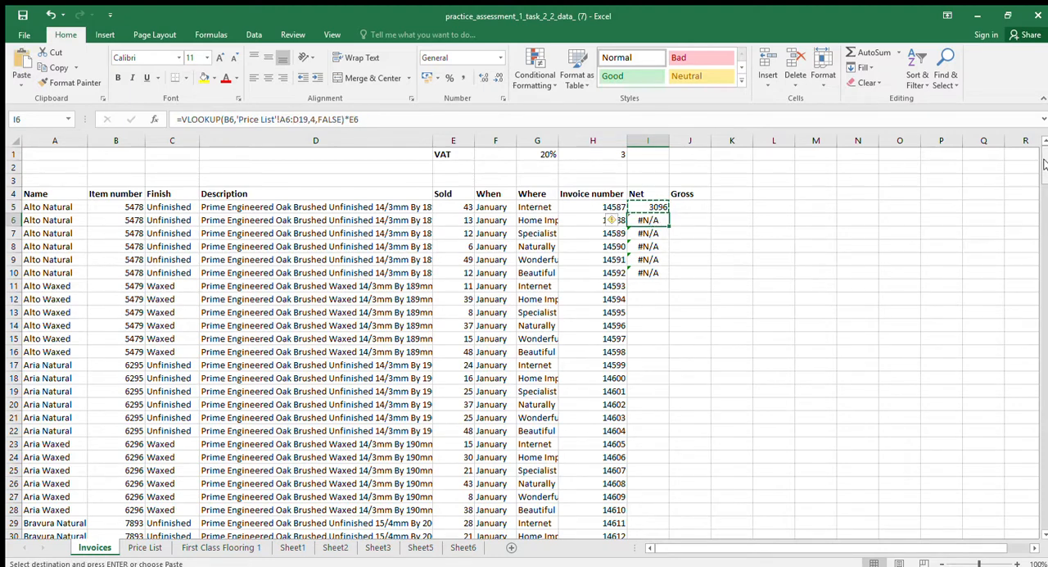
{"action": "left_click_drag", "start_coordinate": [1044, 164], "coordinate": [1040, 499]}
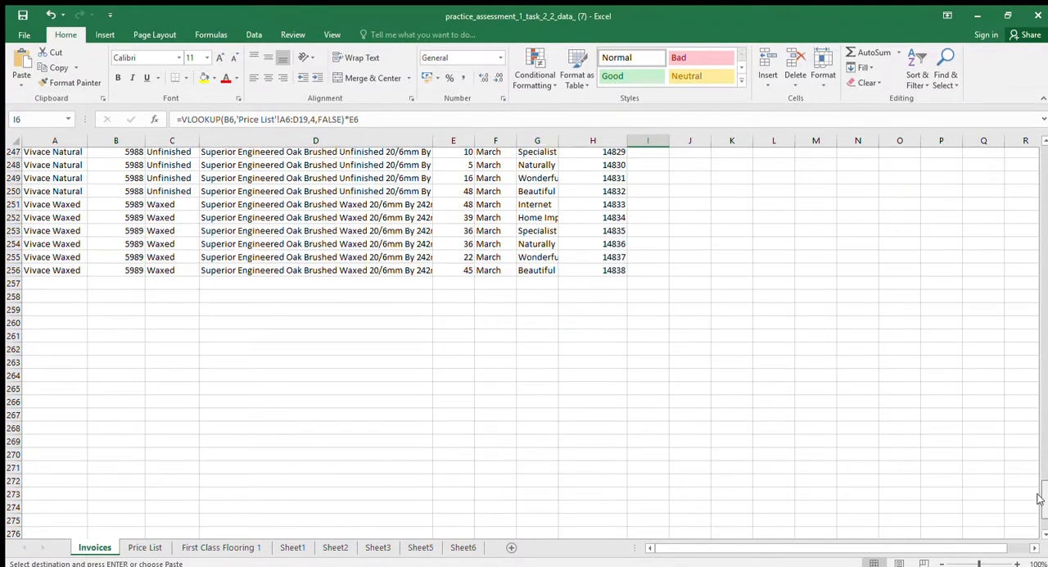
{"action": "left_click", "coordinate": [643, 272], "text": "shift"}
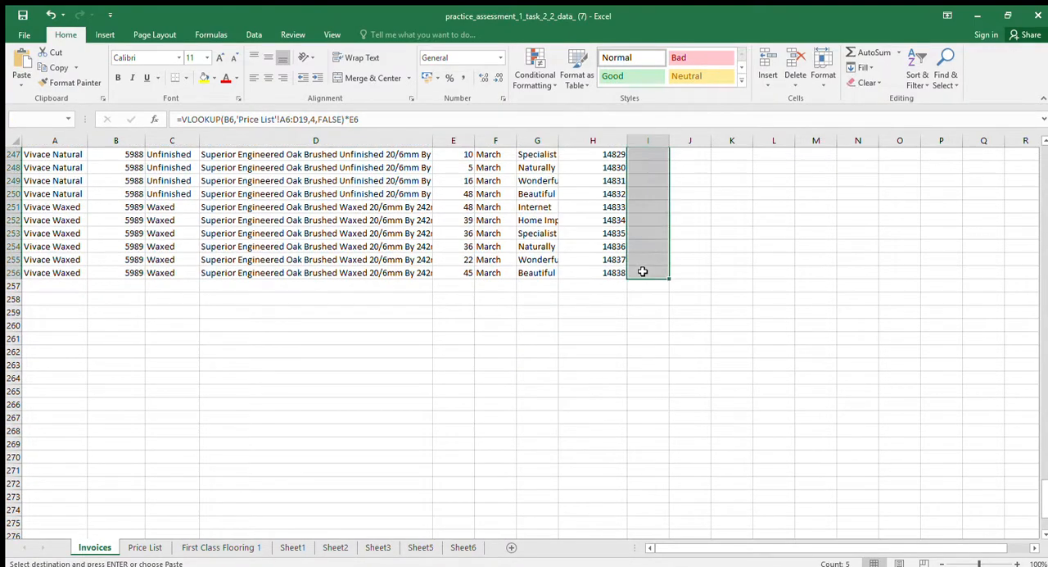
{"action": "key", "text": "ctrl+v"}
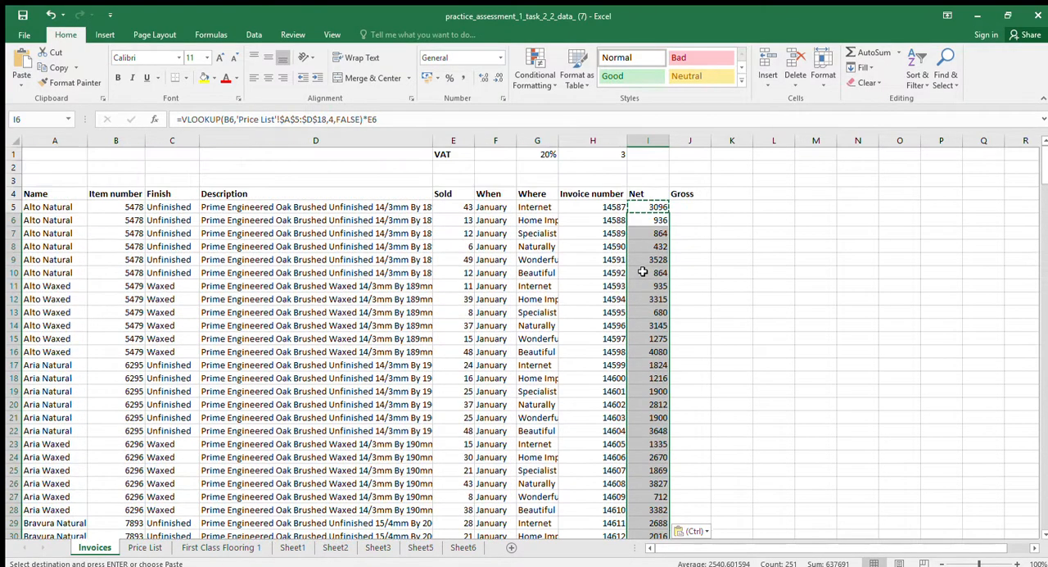
{"action": "left_click", "coordinate": [696, 221]}
{"action": "key", "text": "Escape"}
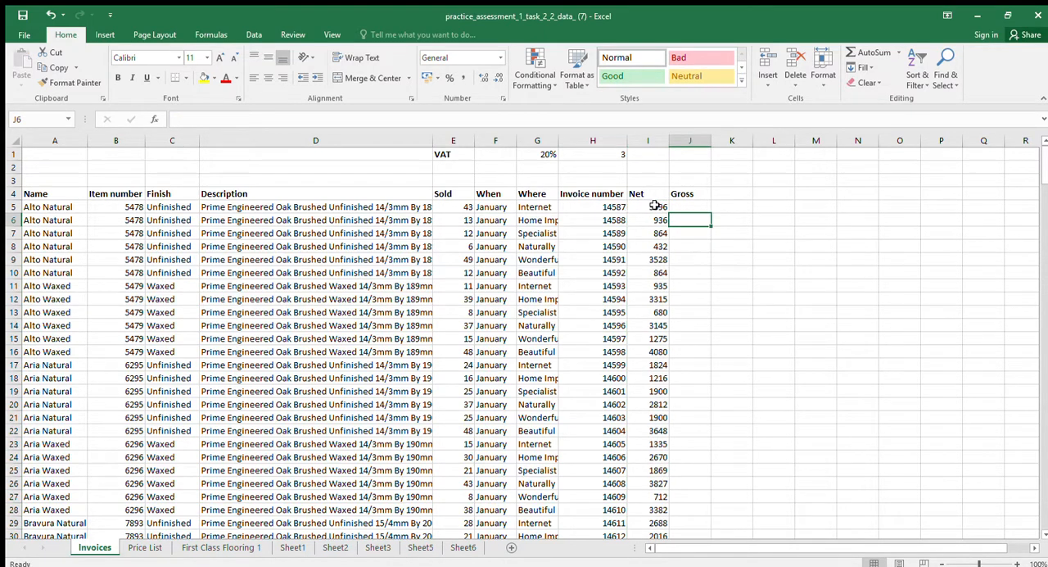
Fill the Net formula again from I5 down to I256, the last invoice row, and return to the top of the sheet
{"action": "left_click", "coordinate": [655, 206]}
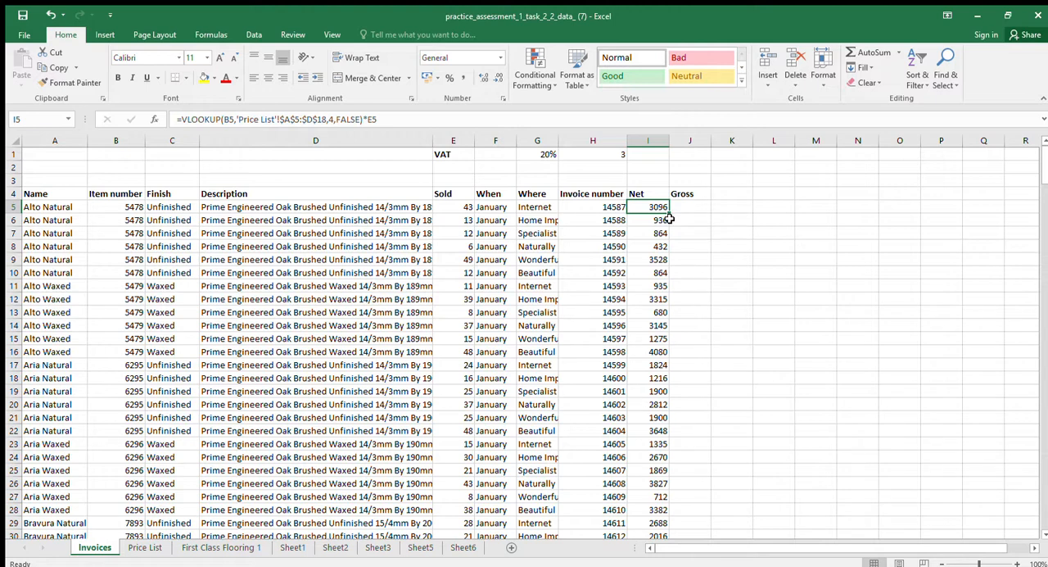
{"action": "left_click_drag", "start_coordinate": [669, 213], "coordinate": [664, 475]}
{"action": "scroll", "coordinate": [713, 444], "scroll_direction": "up", "scroll_amount": 12}
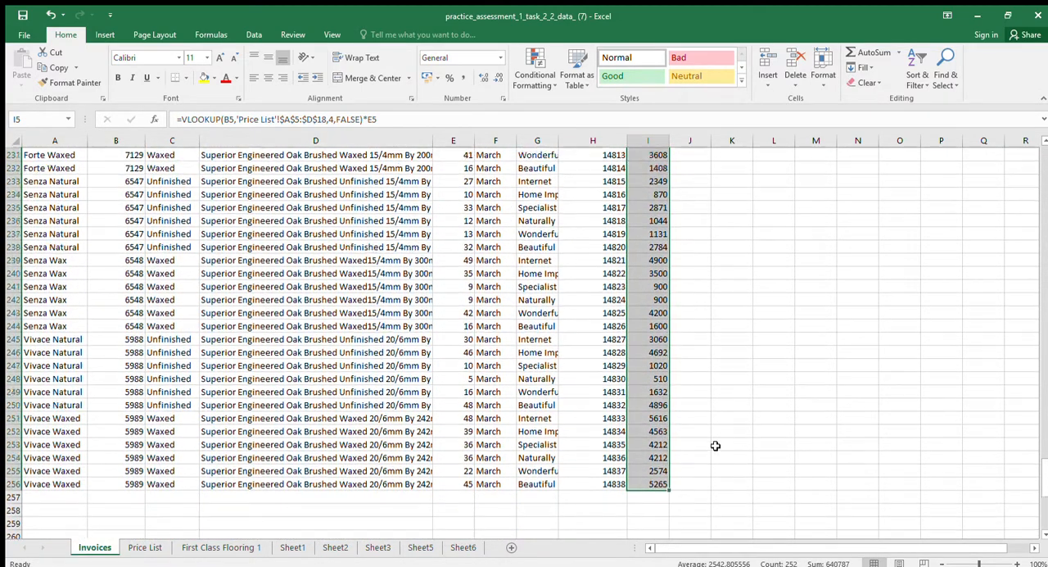
{"action": "left_click_drag", "start_coordinate": [1044, 431], "coordinate": [1038, 143]}
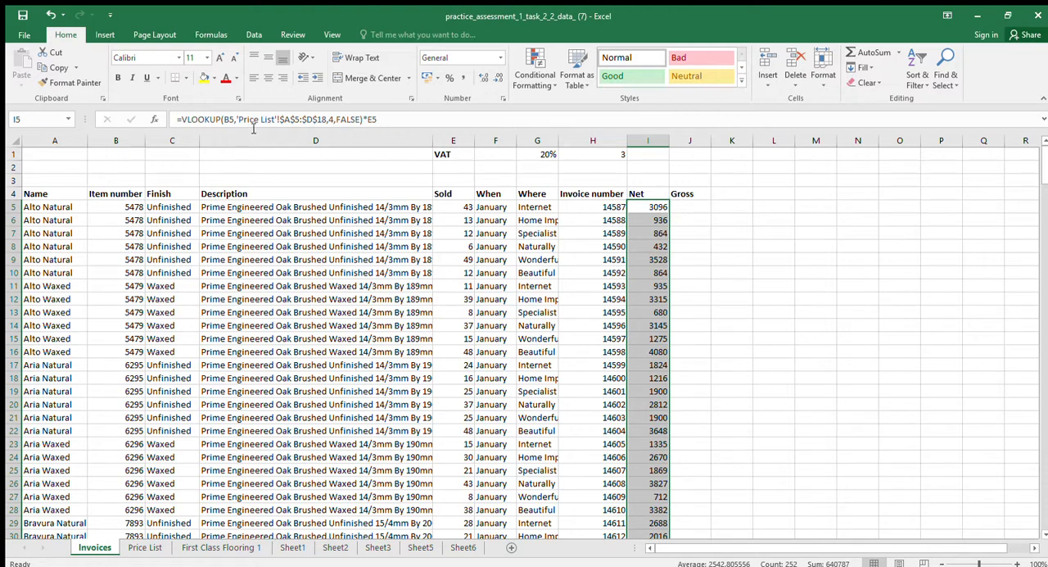
Enter the Gross formula =I5*1.2 in J5
{"action": "left_click", "coordinate": [682, 206]}
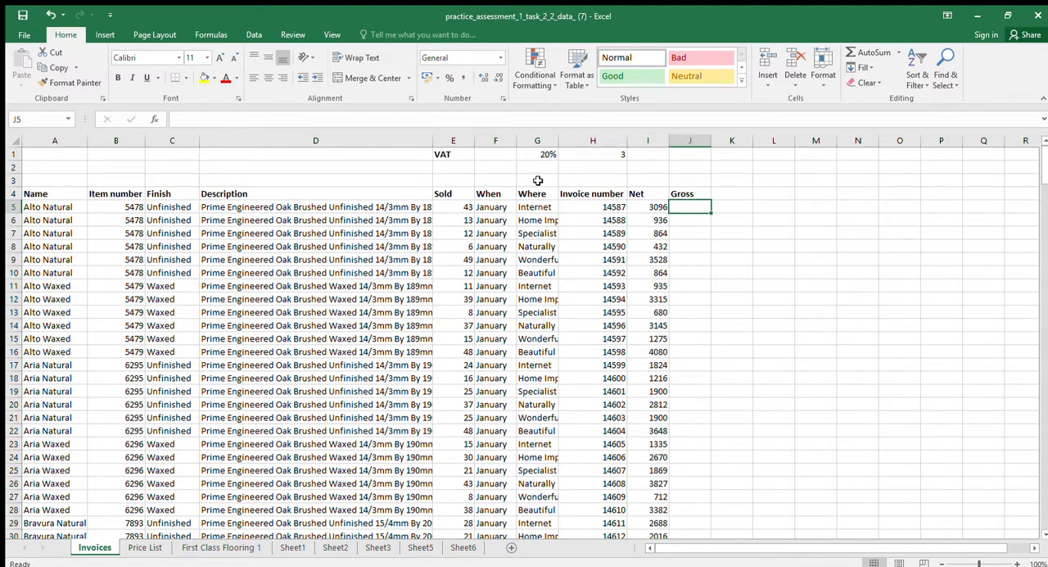
{"action": "type", "text": "="}
{"action": "left_click", "coordinate": [667, 210]}
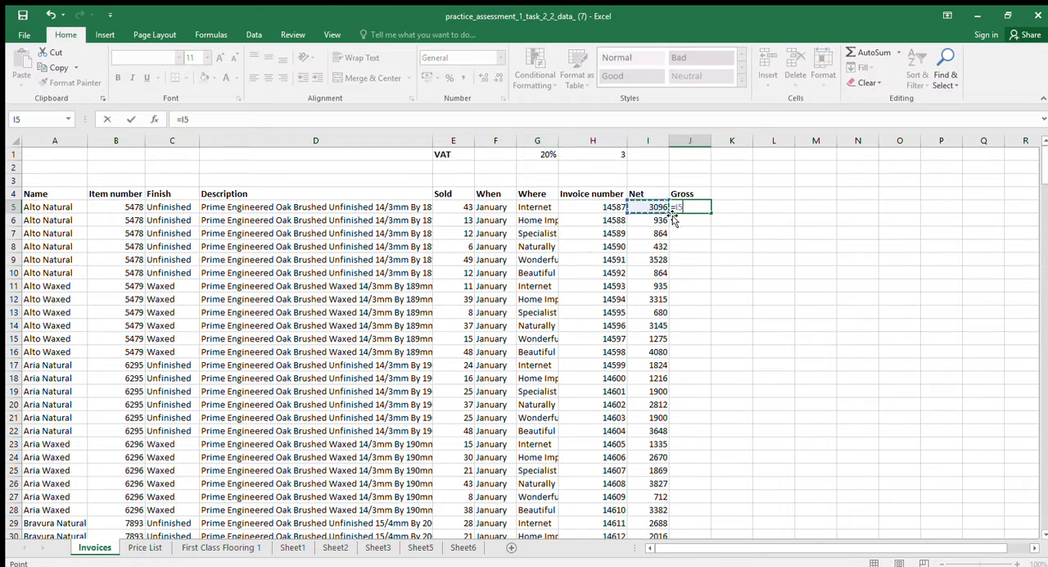
{"action": "type", "text": "*"}
{"action": "key", "text": "Return"}
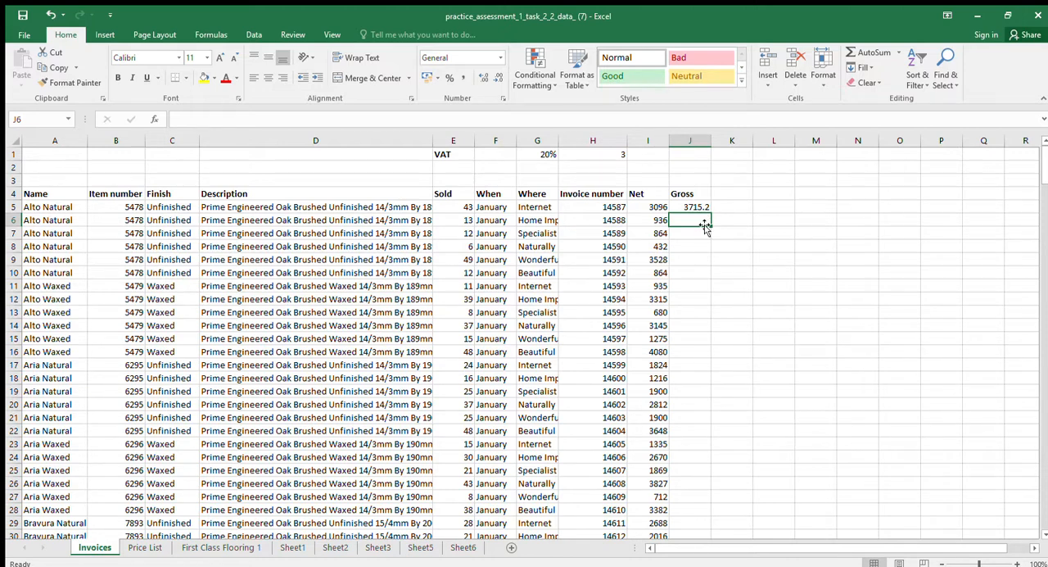
Replace the Gross formula in J5 with =I5*(1+G1), taking the VAT rate from its cell
{"action": "left_click", "coordinate": [697, 208]}
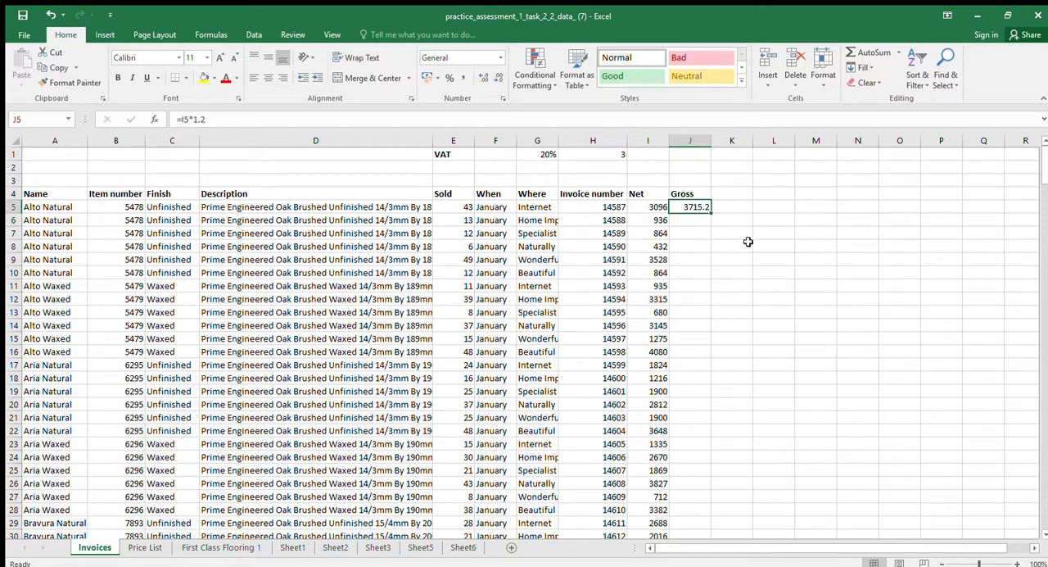
{"action": "type", "text": "="}
{"action": "key", "text": "Left"}
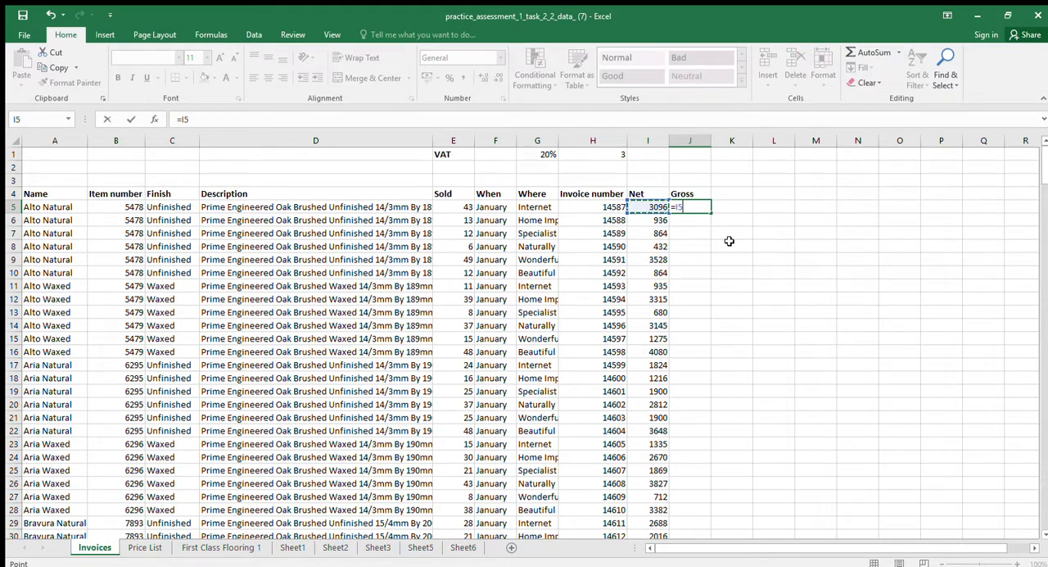
{"action": "type", "text": "*(1+"}
{"action": "left_click", "coordinate": [547, 155]}
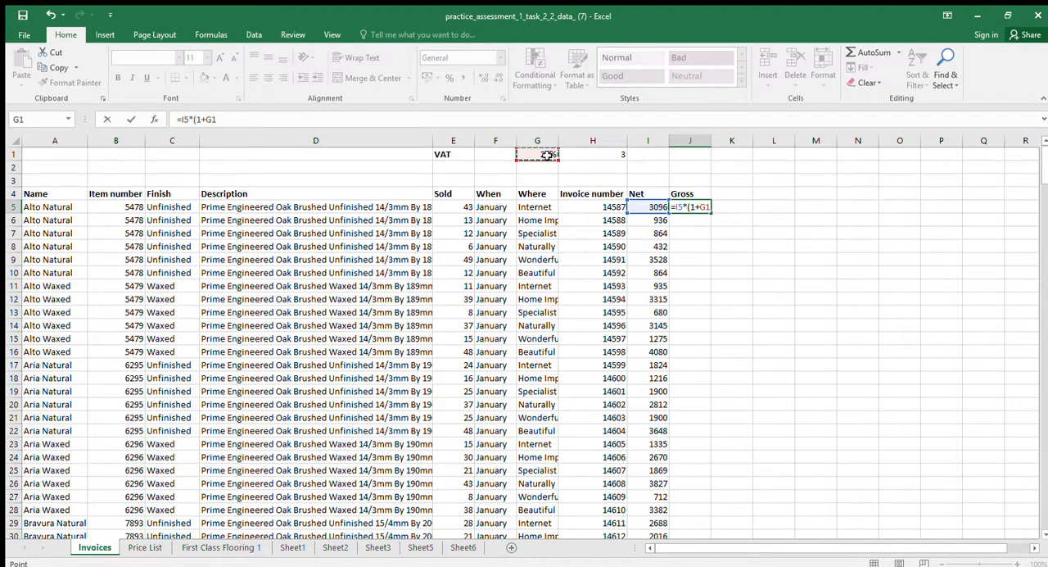
{"action": "type", "text": ")"}
{"action": "key", "text": "Return"}
{"action": "key", "text": "Up"}
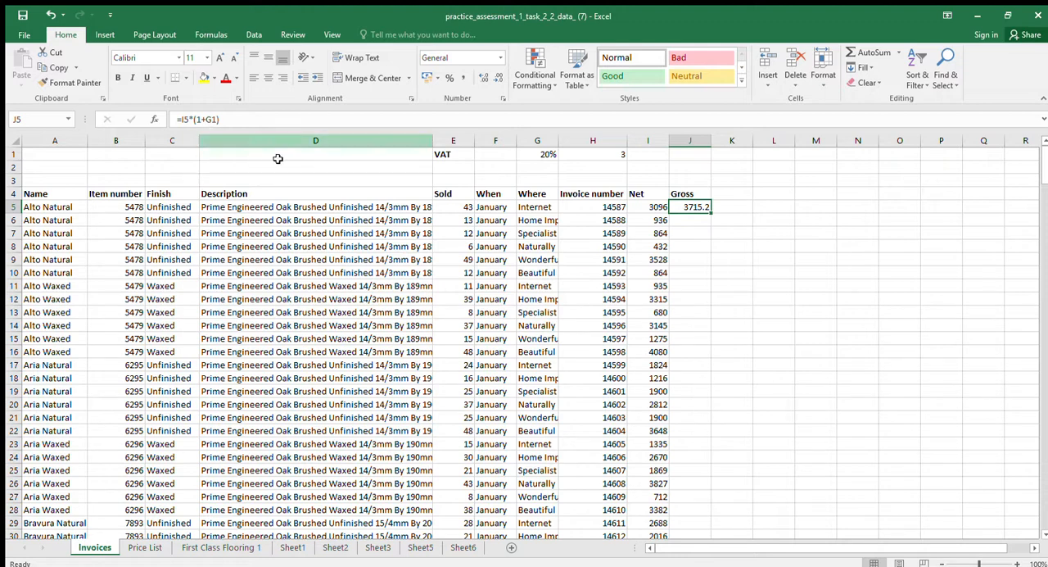
Fill the Gross formula down from J5 to J15 and compare the references in J6, J7 and J8 with the Net formulas in I6 and I7
{"action": "left_click_drag", "start_coordinate": [710, 214], "coordinate": [712, 342]}
{"action": "left_click", "coordinate": [692, 223]}
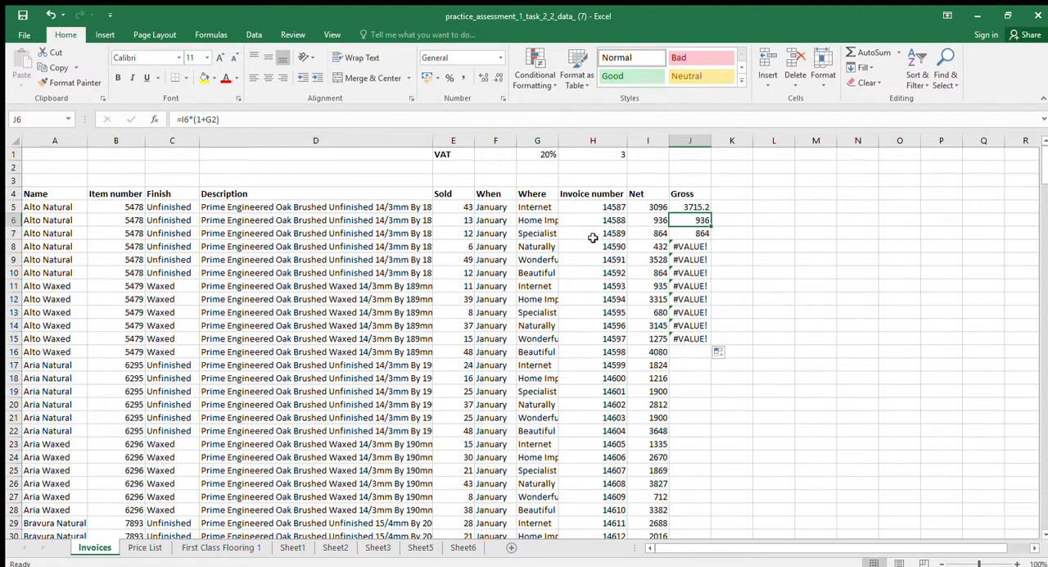
{"action": "left_click", "coordinate": [677, 236]}
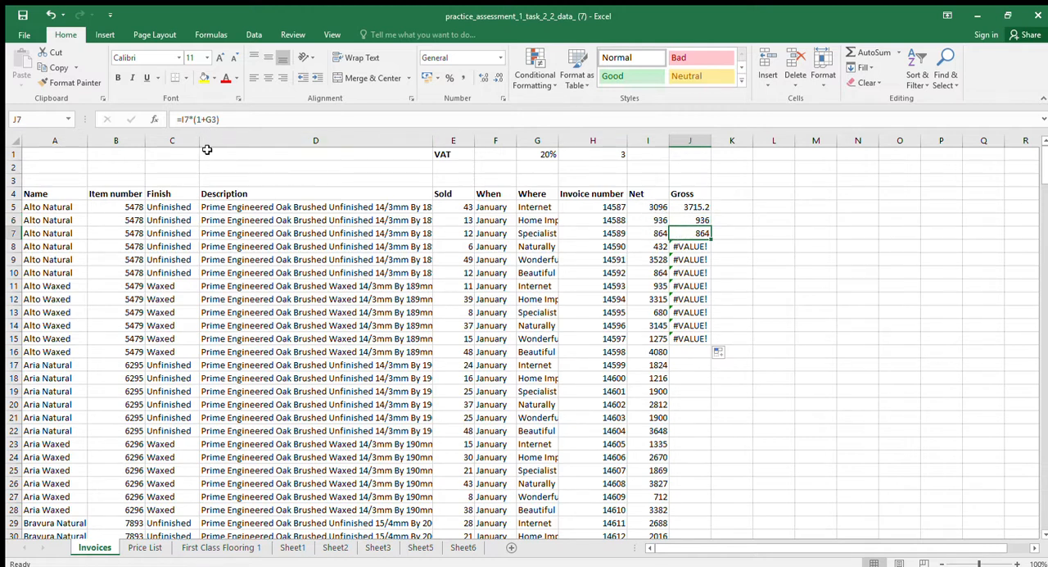
{"action": "left_click", "coordinate": [646, 236]}
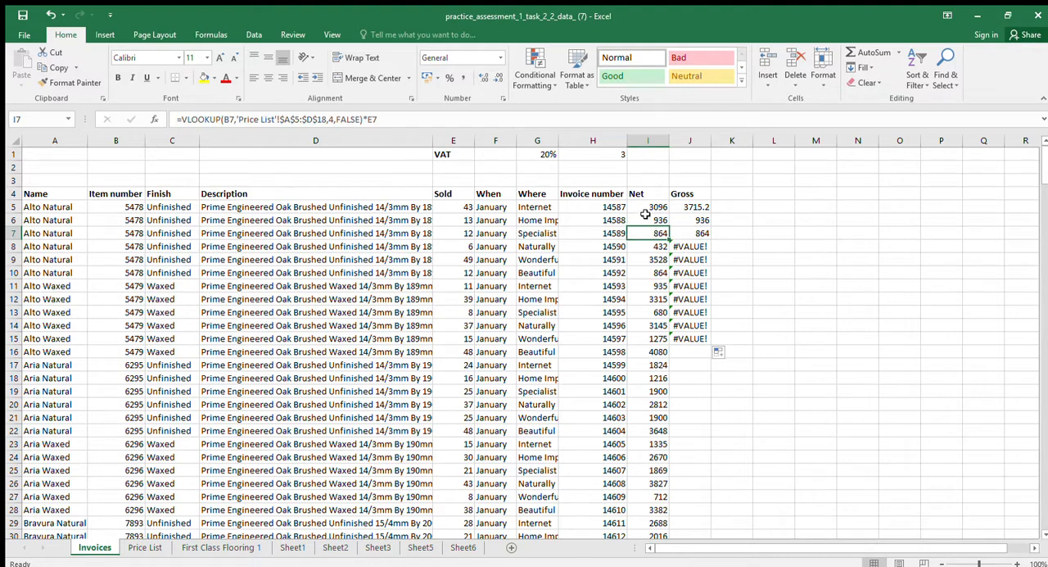
{"action": "left_click", "coordinate": [654, 223]}
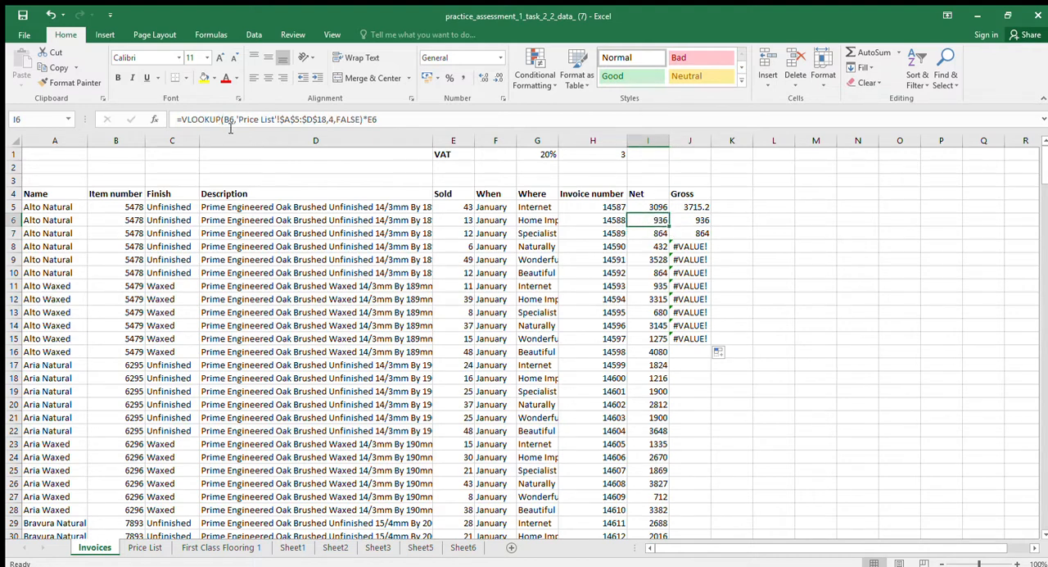
{"action": "left_click", "coordinate": [682, 223]}
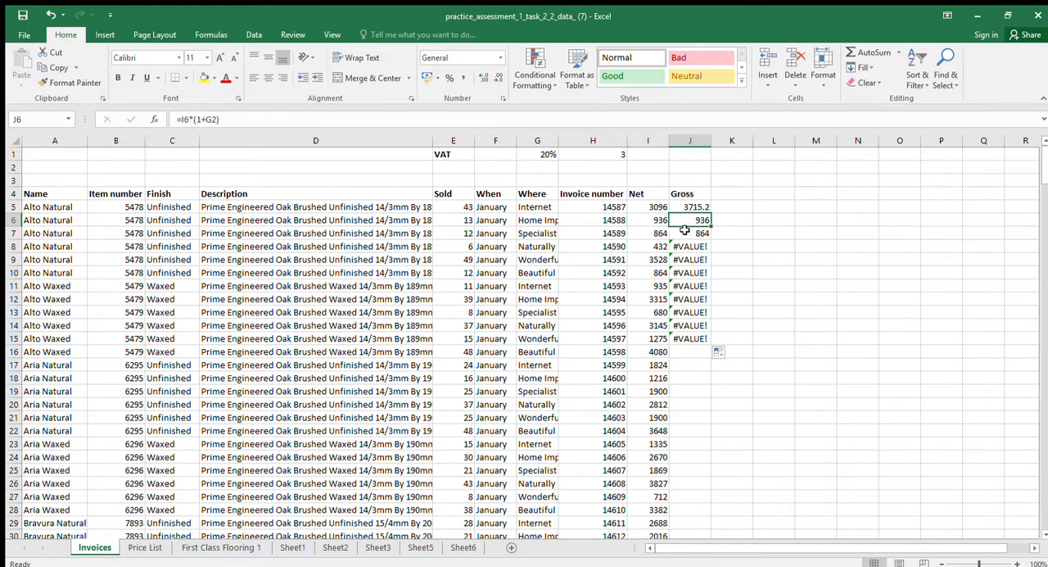
{"action": "left_click", "coordinate": [678, 233]}
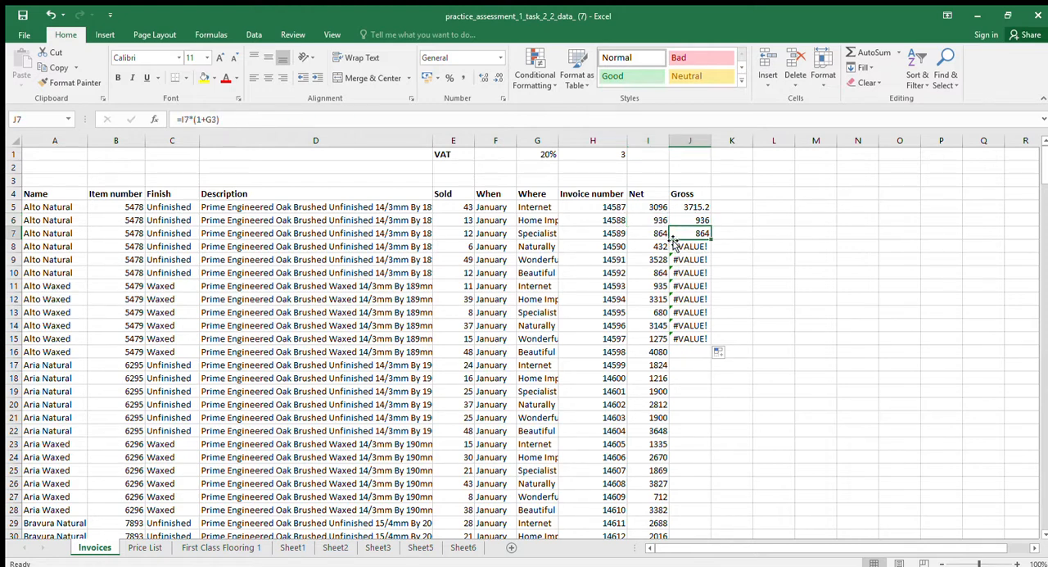
{"action": "left_click", "coordinate": [680, 246]}
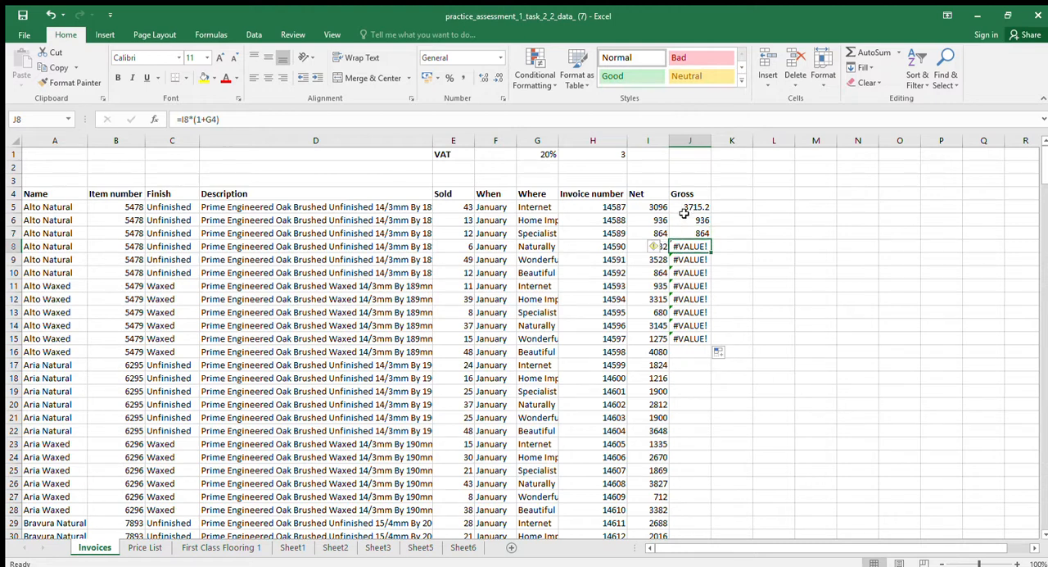
Add a $ anchor to the VAT rate reference G1 in J5's Gross formula
{"action": "left_click", "coordinate": [684, 210]}
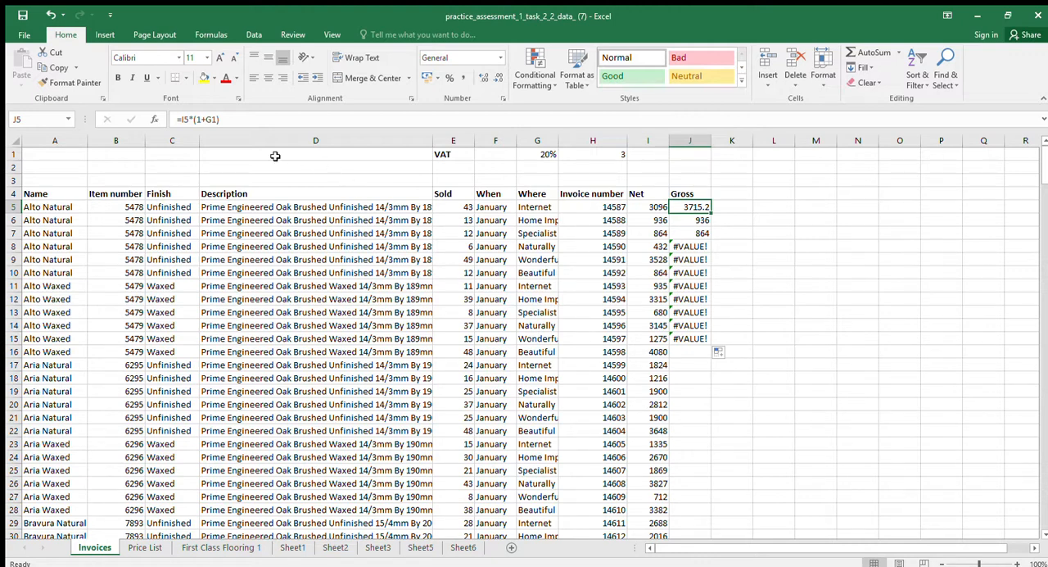
{"action": "left_click", "coordinate": [211, 119]}
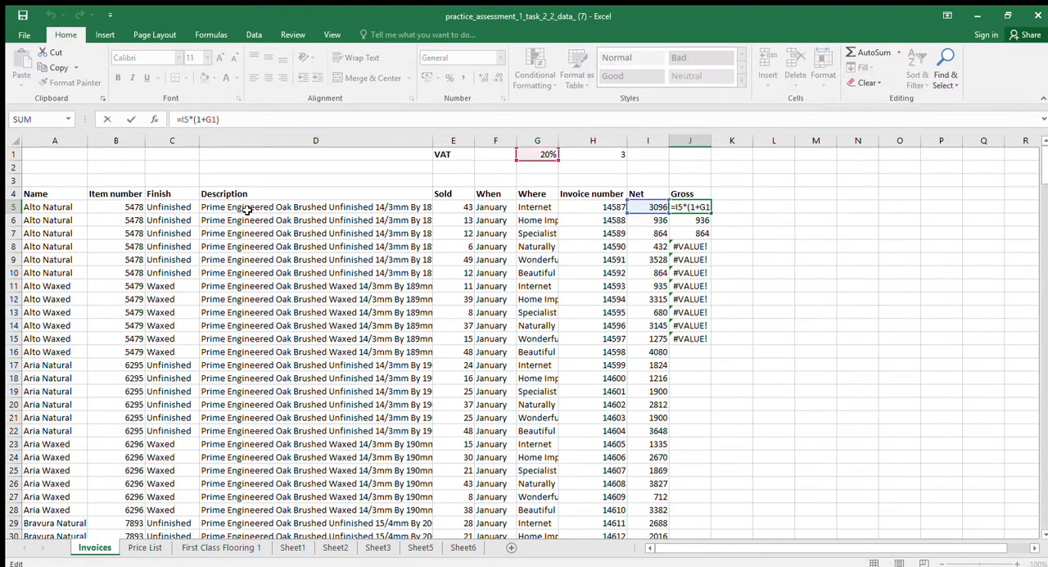
{"action": "type", "text": "$"}
{"action": "key", "text": "Return"}
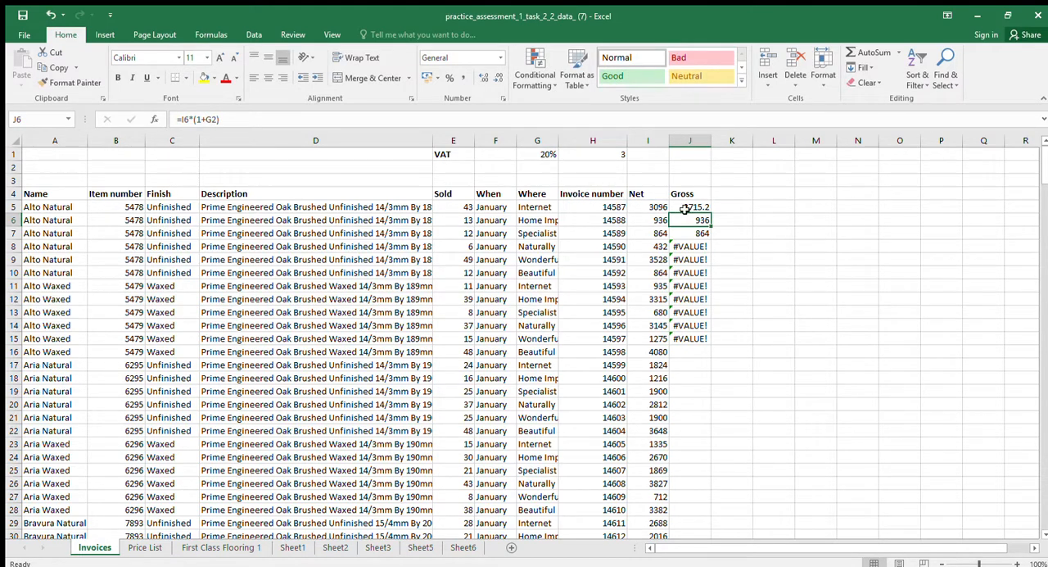
{"action": "left_click", "coordinate": [684, 209], "text": "shift"}
{"action": "key", "text": "ctrl+c"}
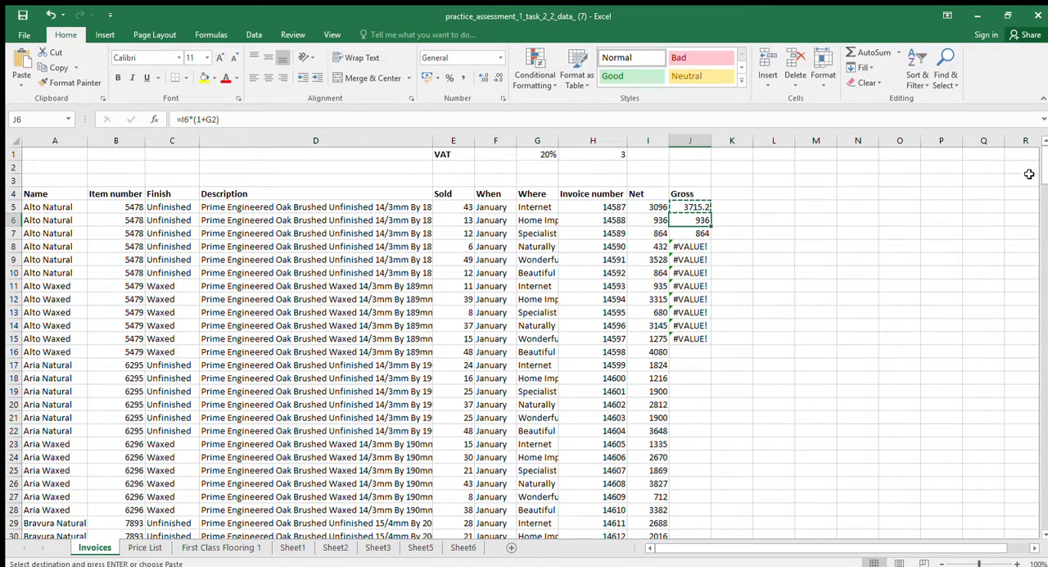
{"action": "key", "text": "Escape"}
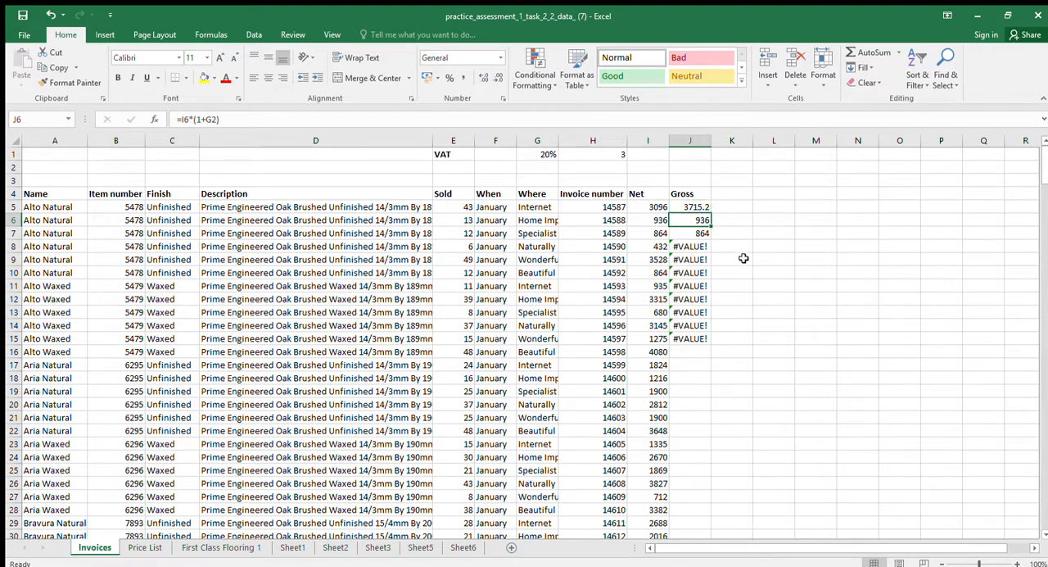
Fill the Gross formula with the anchored VAT rate reference from J5 down to the last invoice in J256
{"action": "left_click", "coordinate": [697, 209]}
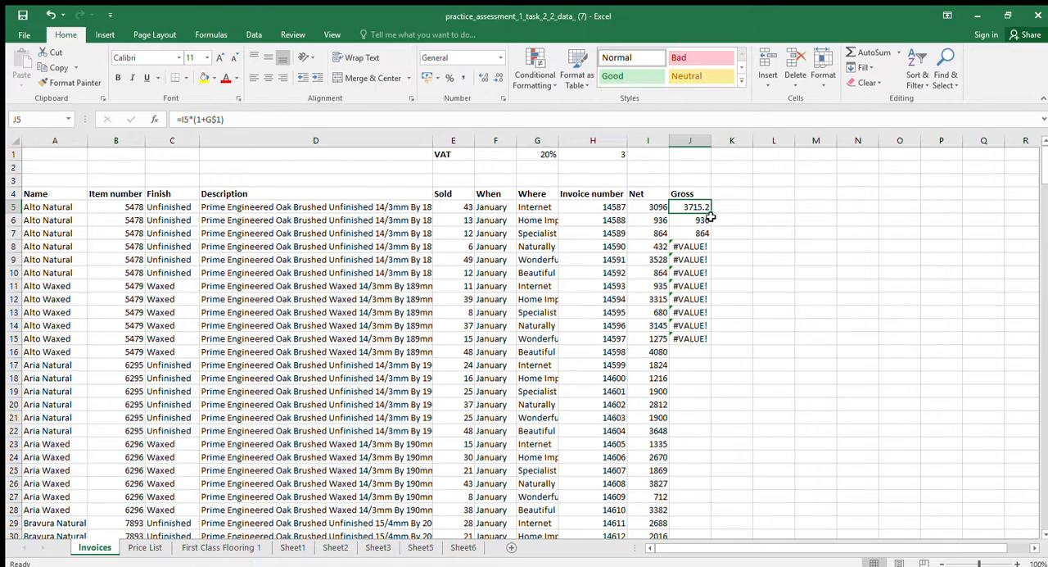
{"action": "left_click_drag", "start_coordinate": [711, 213], "coordinate": [683, 499]}
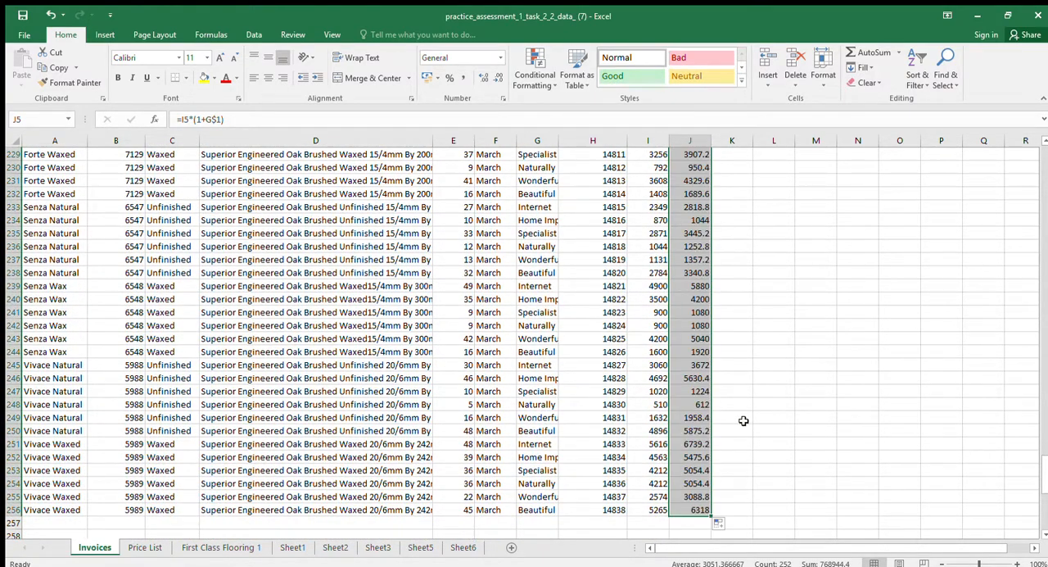
{"action": "scroll", "coordinate": [743, 420], "scroll_direction": "up", "scroll_amount": 2}
{"action": "scroll", "coordinate": [743, 420], "scroll_direction": "up", "scroll_amount": 4}
{"action": "left_click_drag", "start_coordinate": [1045, 454], "coordinate": [1046, 155]}
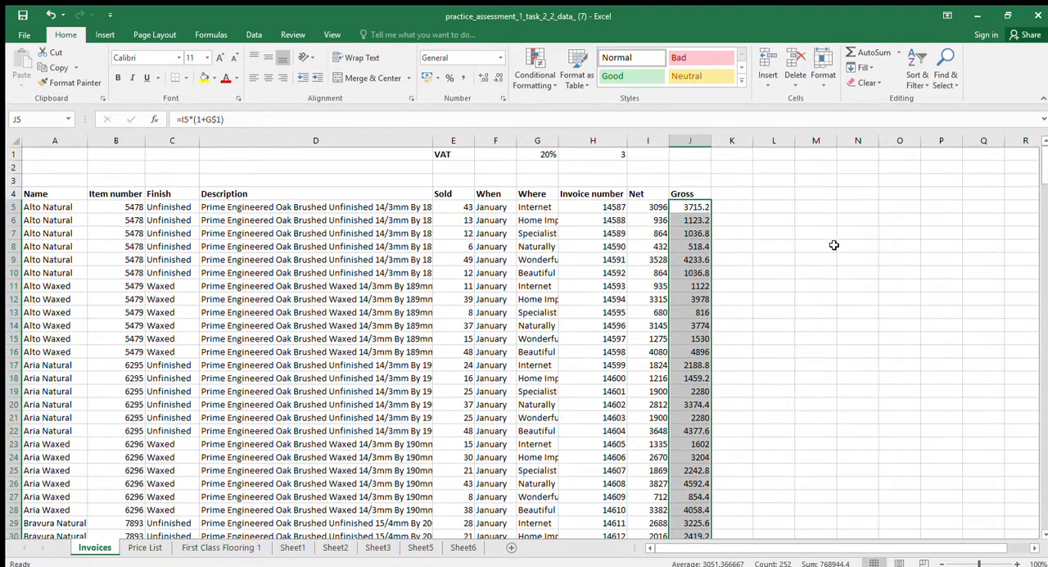
Show formulas instead of values on the Invoices sheet and bring the Net and Gross columns into view
{"action": "left_click", "coordinate": [721, 213]}
{"action": "left_click", "coordinate": [721, 213]}
{"action": "left_click", "coordinate": [705, 209]}
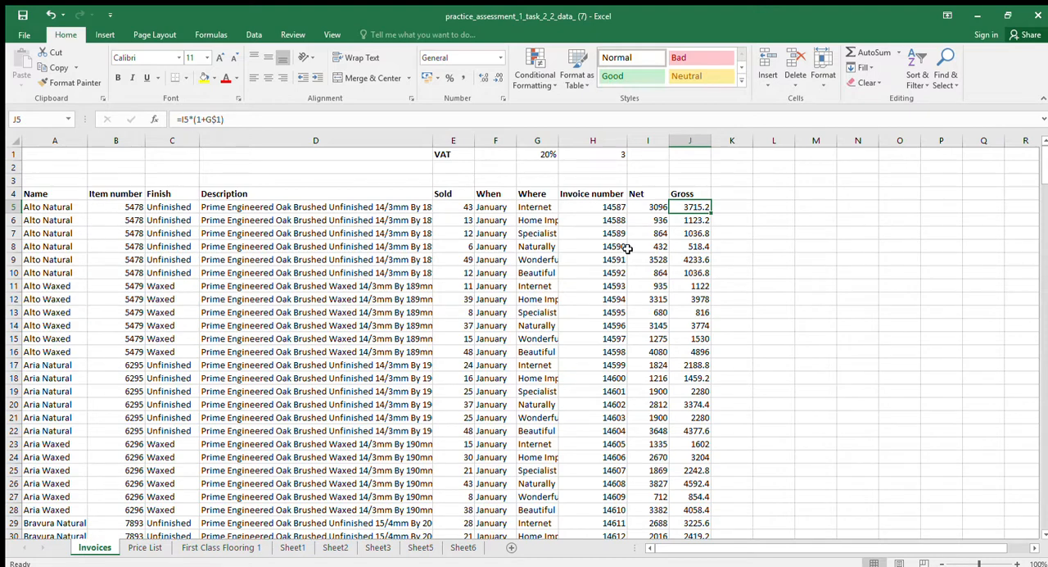
{"action": "key", "text": "ctrl+grave"}
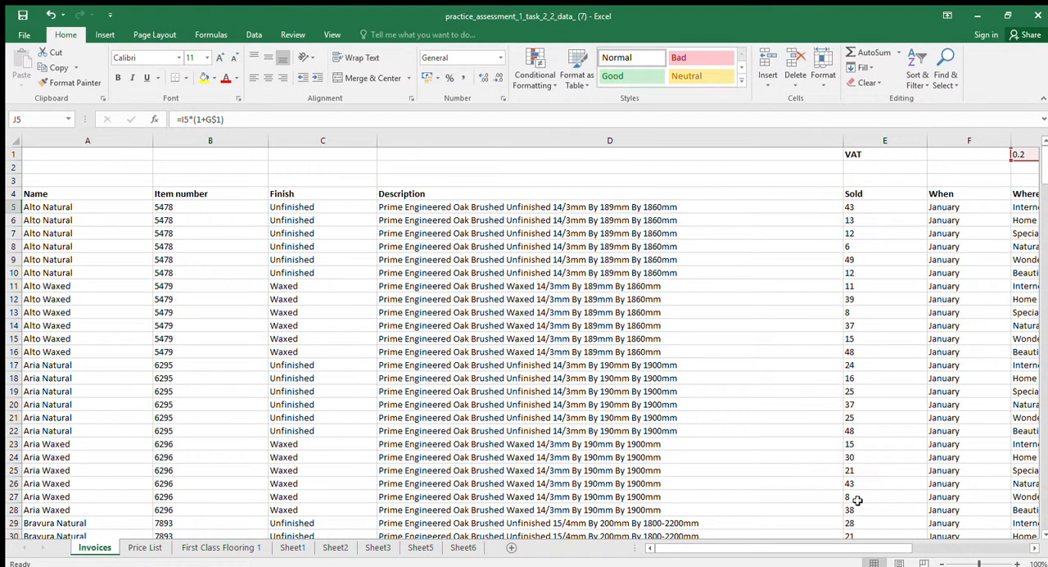
{"action": "left_click_drag", "start_coordinate": [796, 549], "coordinate": [885, 549]}
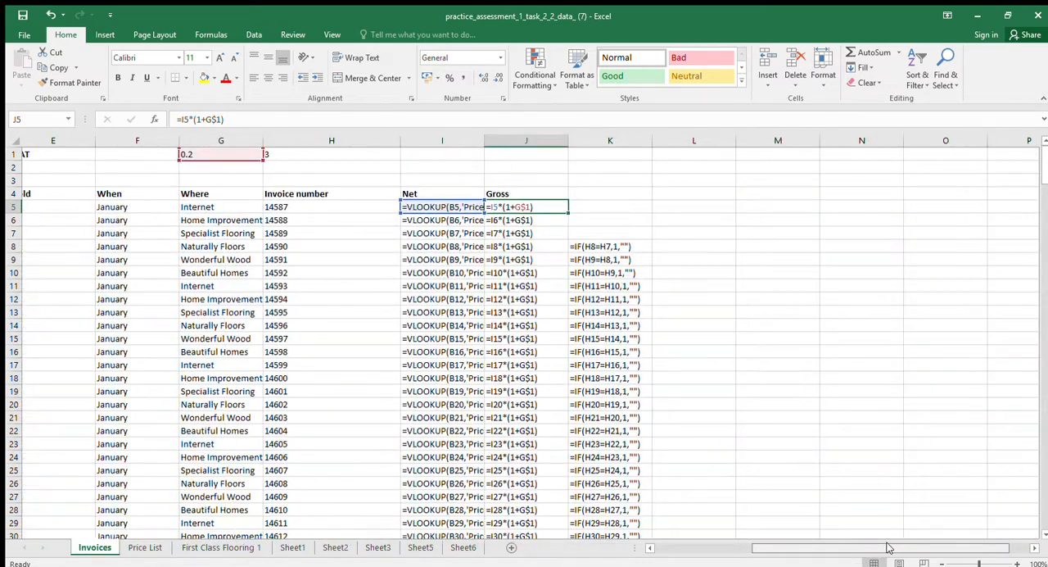
{"action": "left_click", "coordinate": [739, 198]}
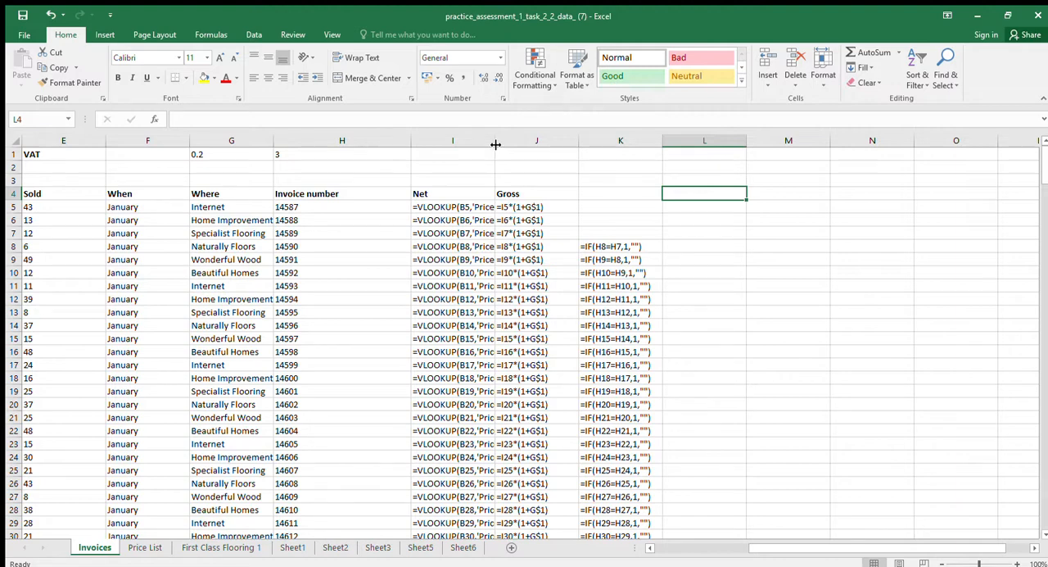
Widen the Net column so its full VLOOKUP formulas fit with little spare space, and narrow the Gross column slightly
{"action": "left_click_drag", "start_coordinate": [495, 144], "coordinate": [642, 144]}
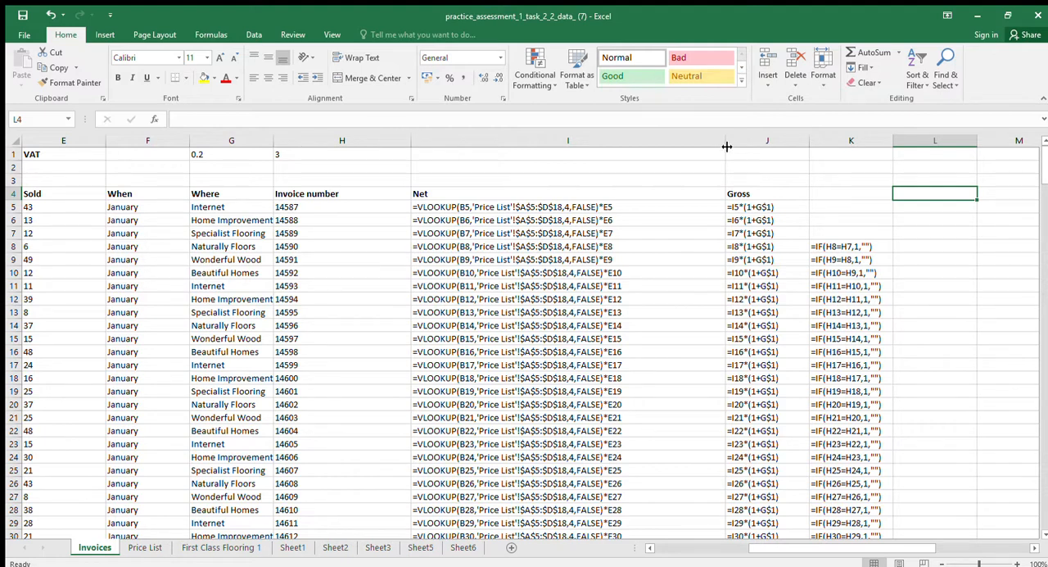
{"action": "left_click_drag", "start_coordinate": [726, 147], "coordinate": [651, 155]}
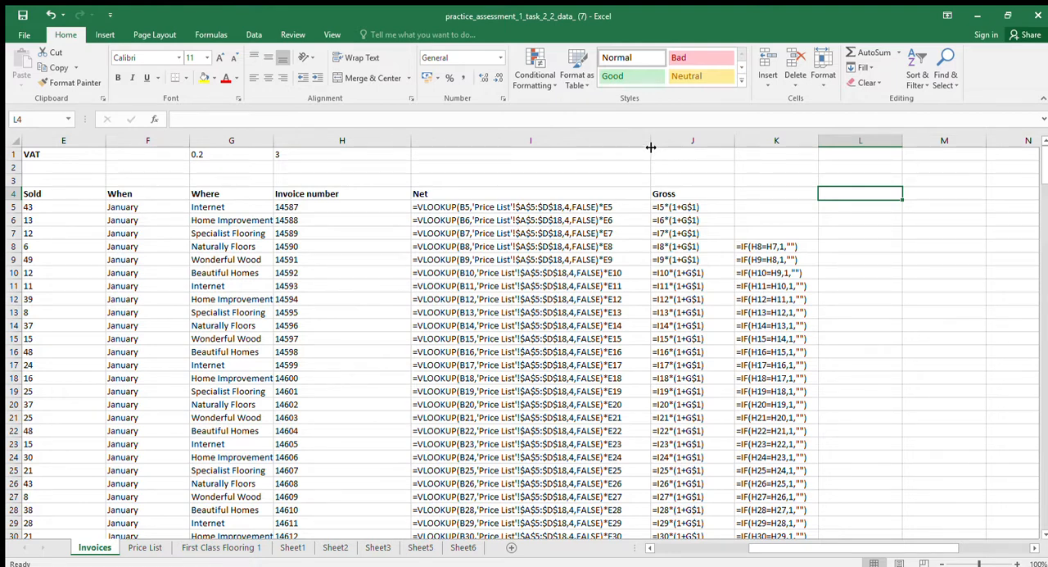
{"action": "left_click_drag", "start_coordinate": [651, 147], "coordinate": [651, 147]}
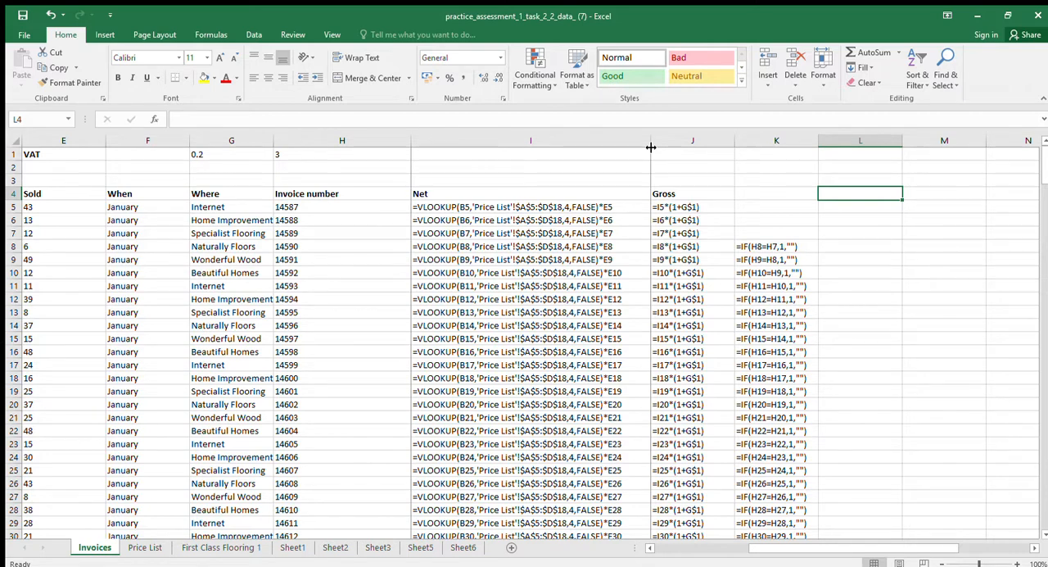
{"action": "left_click_drag", "start_coordinate": [651, 147], "coordinate": [641, 147]}
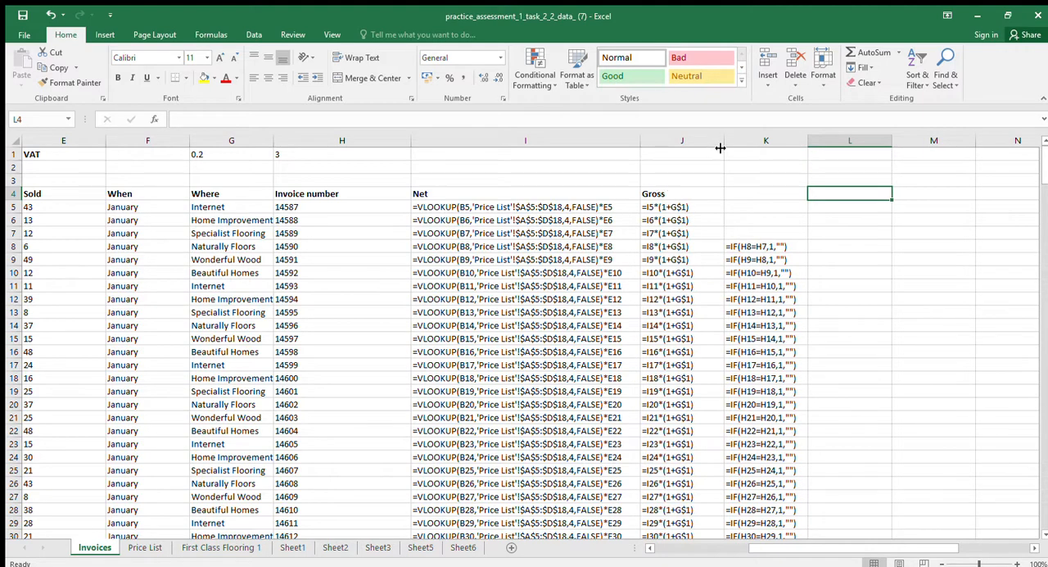
{"action": "left_click_drag", "start_coordinate": [723, 146], "coordinate": [713, 145]}
{"action": "left_click", "coordinate": [740, 170]}
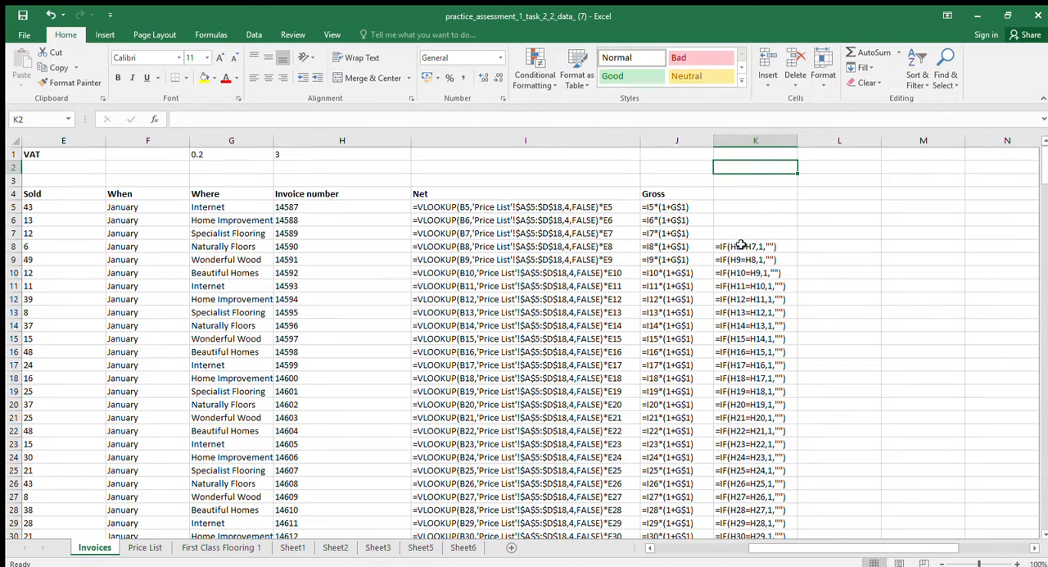
Add a new worksheet and paste the screenshot of the Invoices formula view into it
{"action": "left_click", "coordinate": [509, 547]}
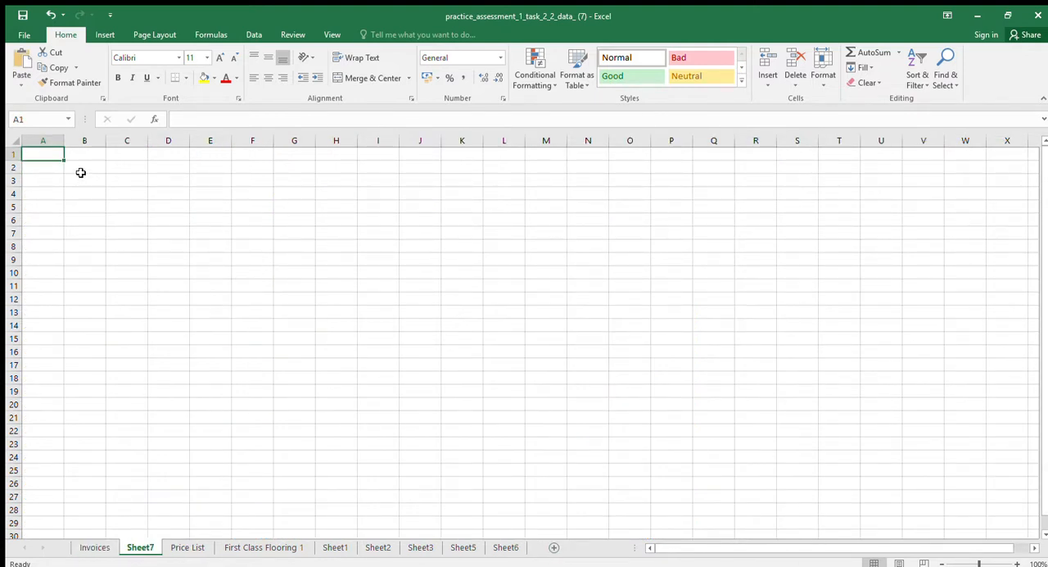
{"action": "key", "text": "ctrl+v"}
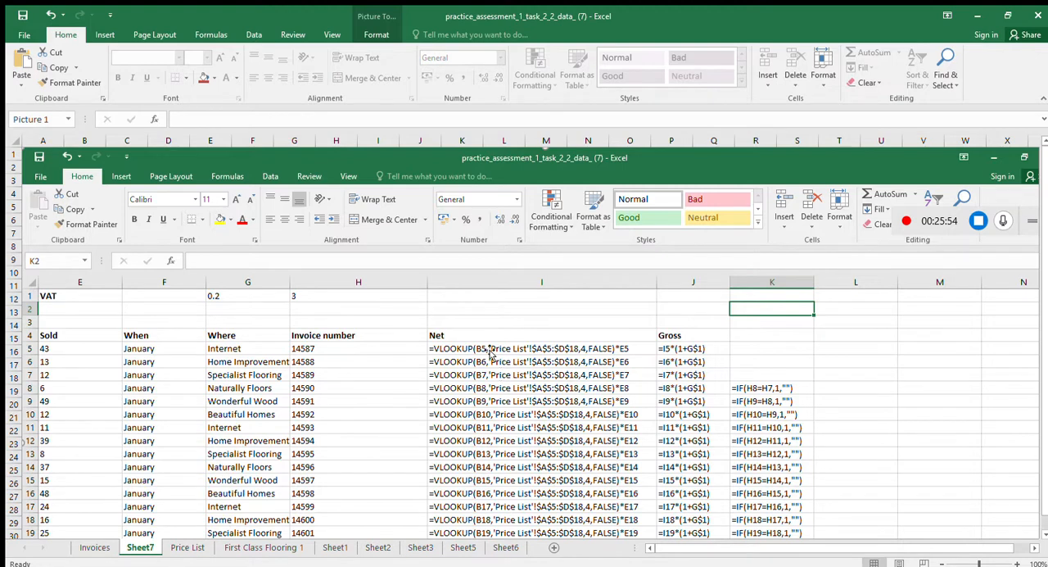
Return to the Invoices sheet and switch it from showing formulas back to showing values
{"action": "left_click", "coordinate": [112, 545]}
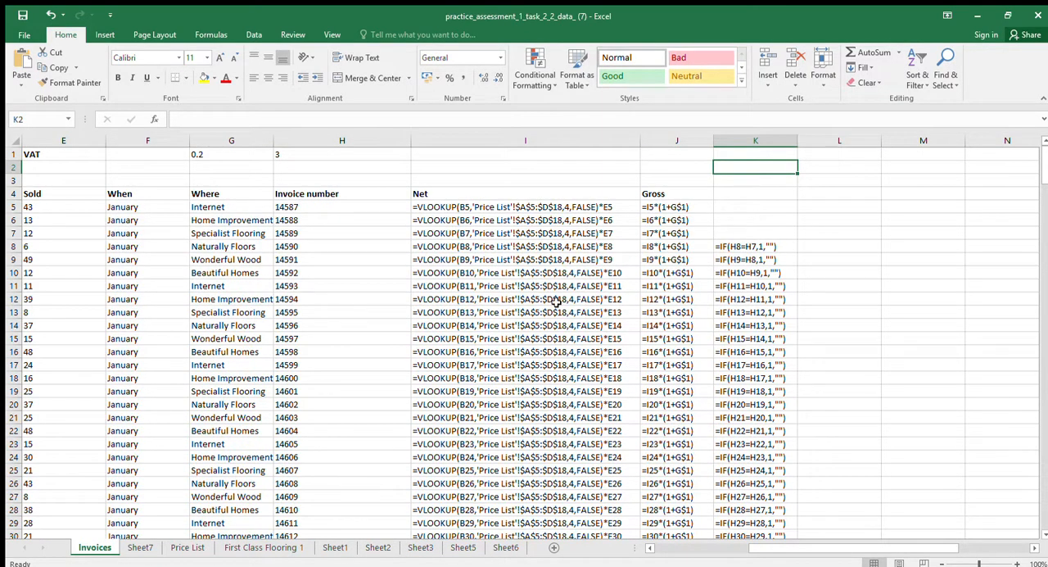
{"action": "key", "text": "ctrl+grave"}
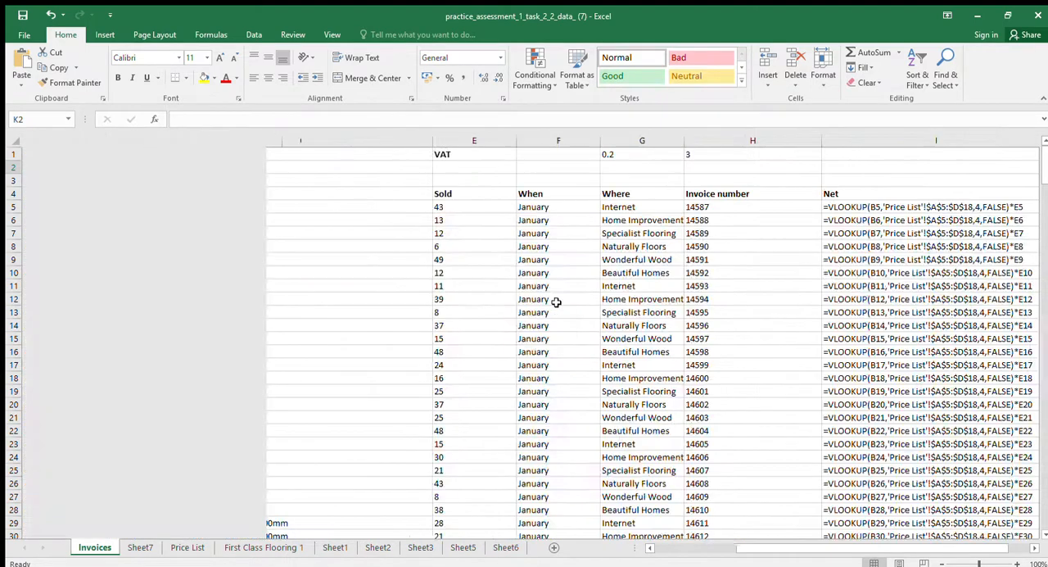
{"action": "left_click", "coordinate": [413, 246]}
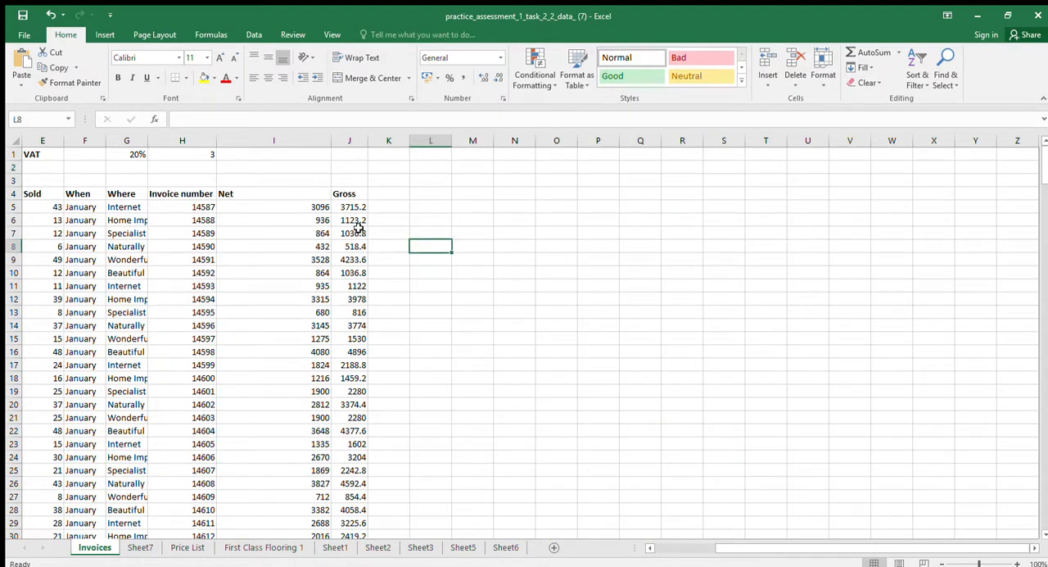
Review the Net formula in I5 and the Gross formula in J5
{"action": "key", "text": "Left"}
{"action": "key", "text": "Left"}
{"action": "key", "text": "Left"}
{"action": "key", "text": "Left"}
{"action": "key", "text": "Left"}
{"action": "key", "text": "Left"}
{"action": "key", "text": "Left"}
{"action": "key", "text": "Left"}
{"action": "key", "text": "Left"}
{"action": "key", "text": "Left"}
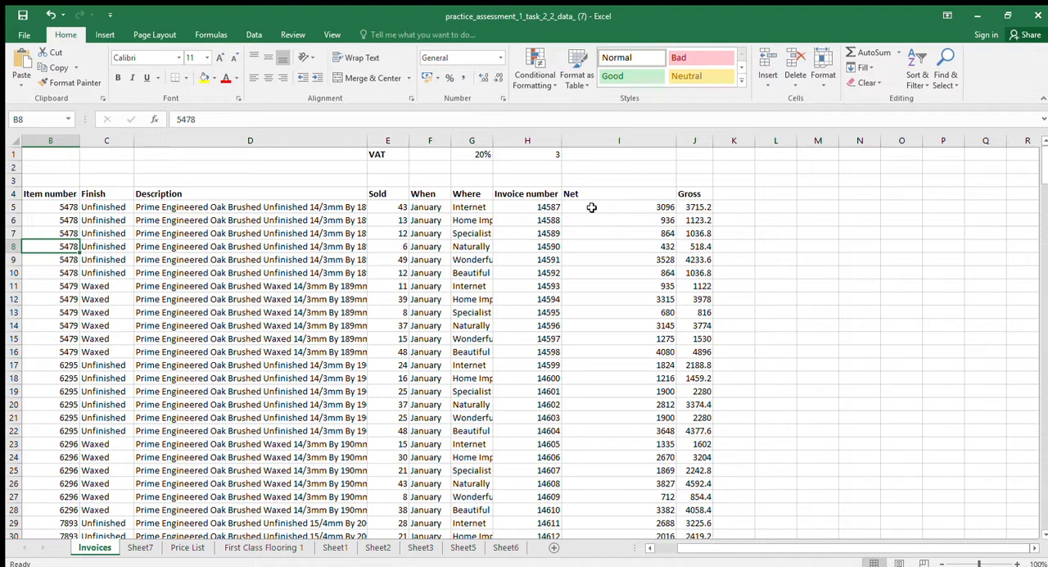
{"action": "left_click", "coordinate": [589, 207]}
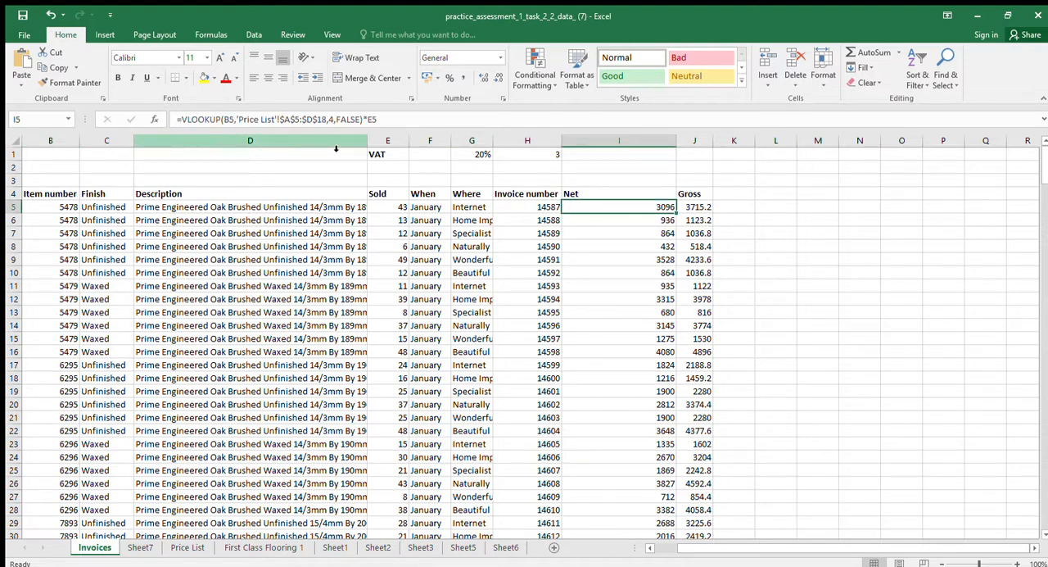
{"action": "left_click", "coordinate": [695, 209]}
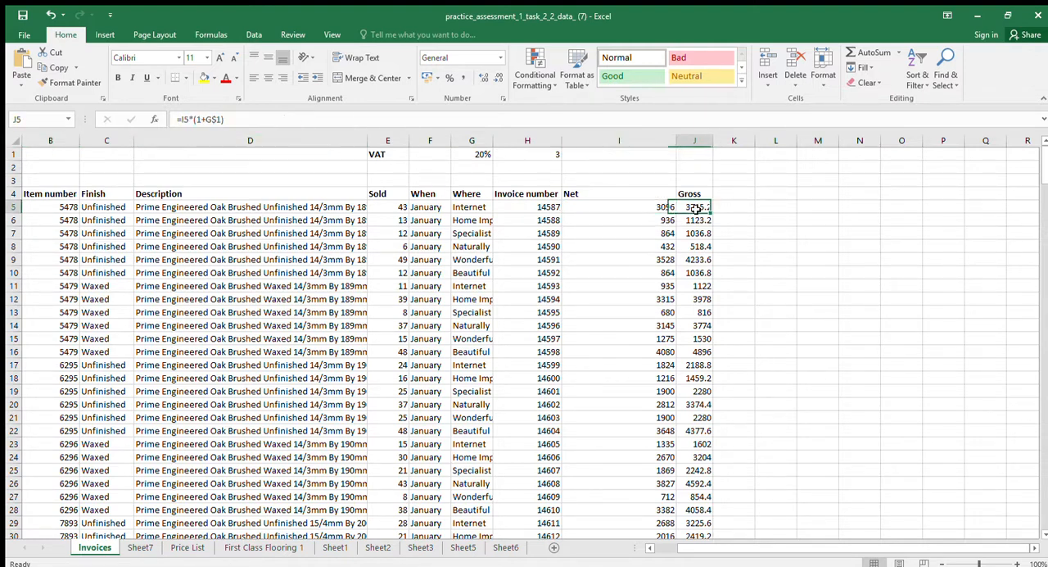